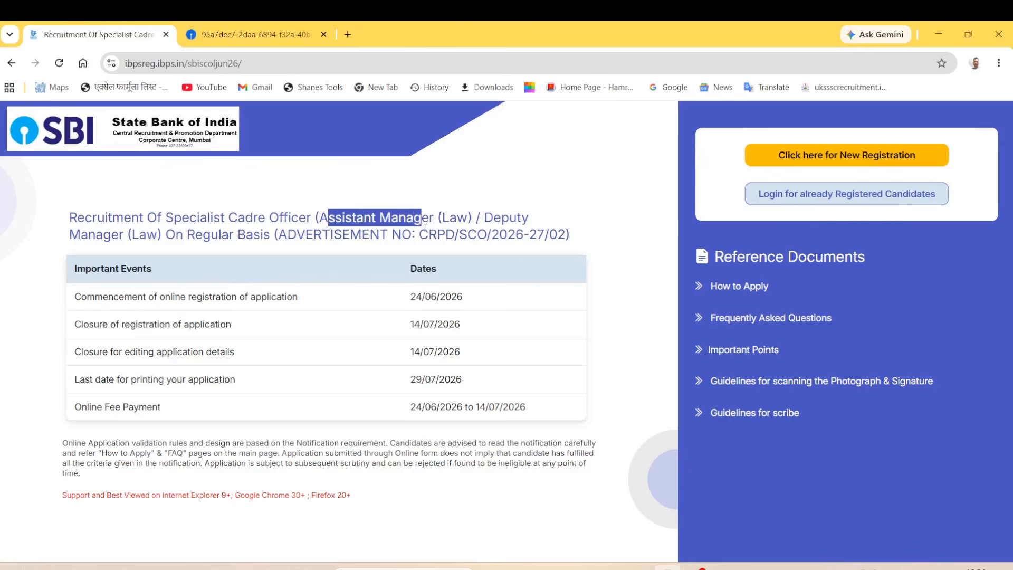
Step: Read through the recruitment heading and the registration start and closing dates
{"action": "left_click_drag", "start_coordinate": [69, 235], "coordinate": [128, 239]}
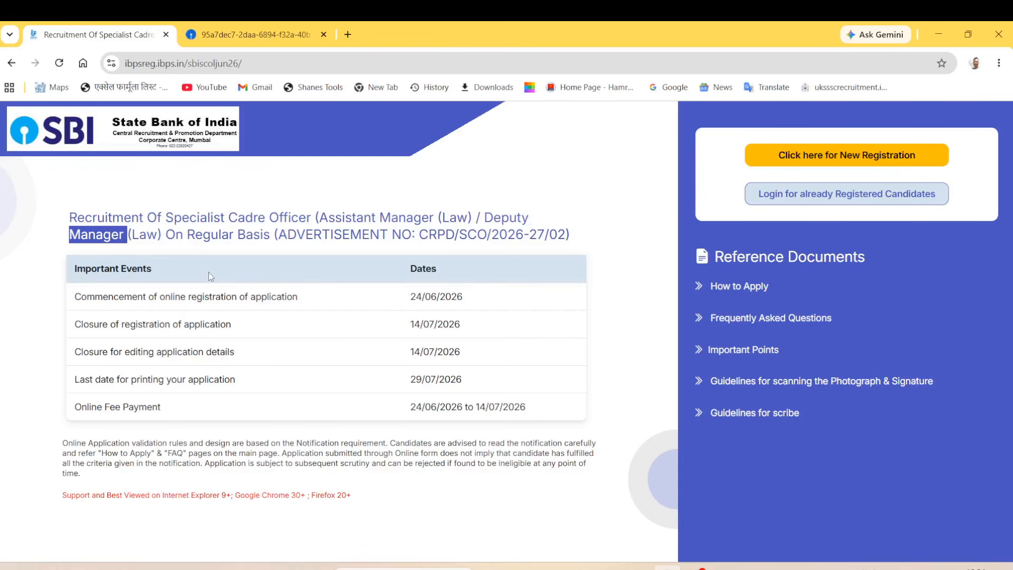
{"action": "left_click", "coordinate": [428, 187]}
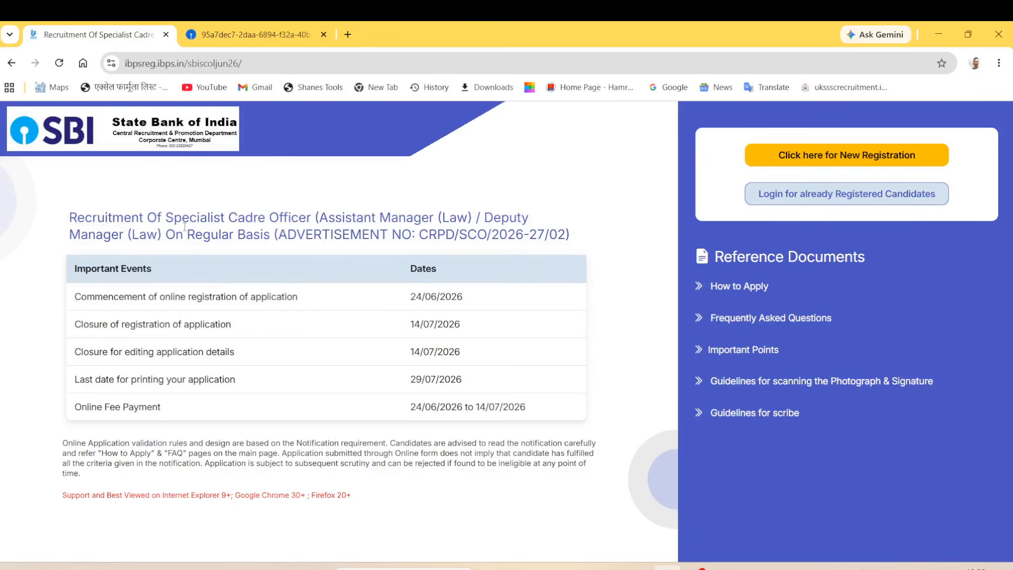
{"action": "left_click_drag", "start_coordinate": [77, 217], "coordinate": [390, 234]}
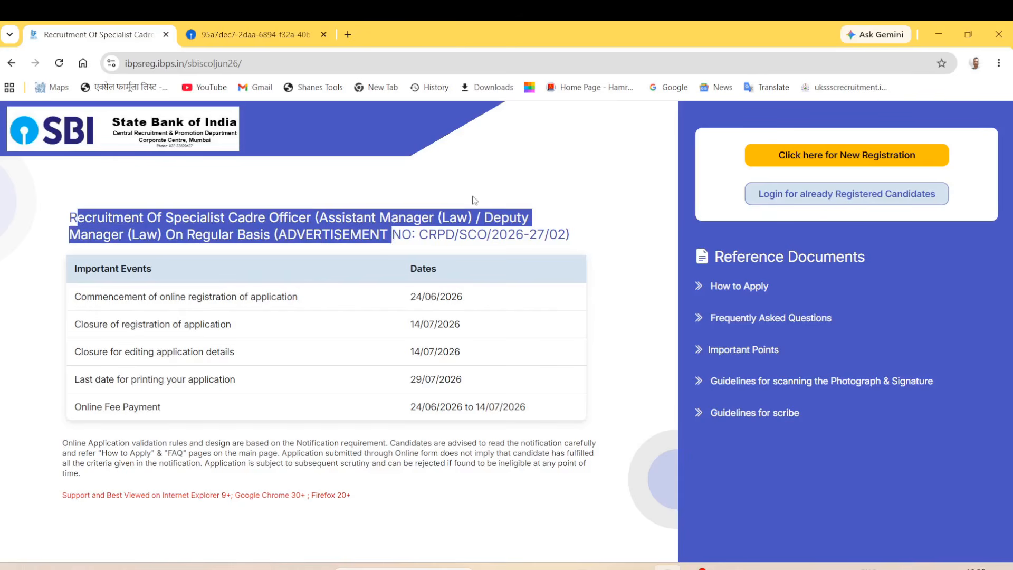
{"action": "left_click", "coordinate": [479, 191]}
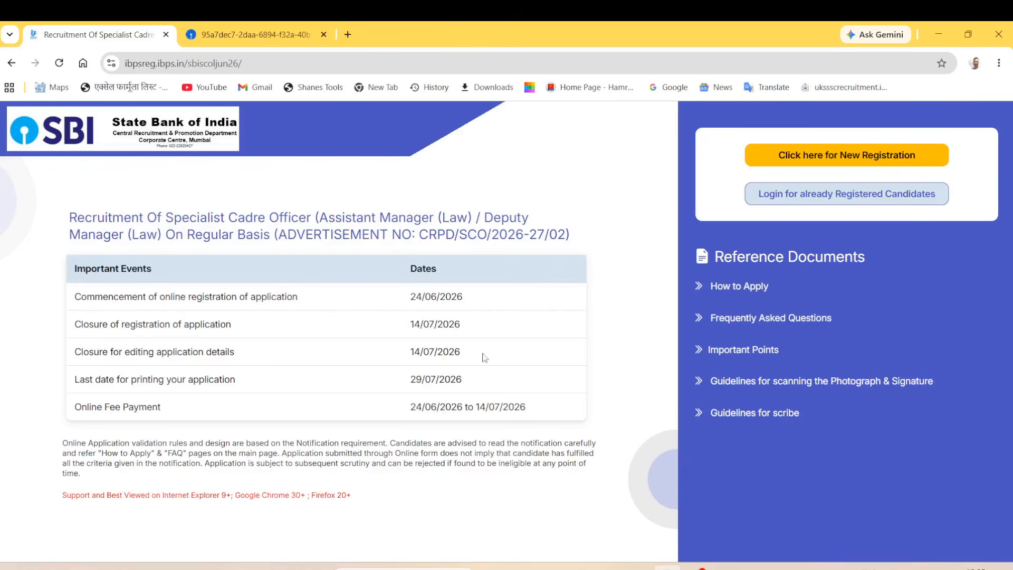
{"action": "left_click_drag", "start_coordinate": [415, 295], "coordinate": [492, 304]}
{"action": "left_click_drag", "start_coordinate": [411, 323], "coordinate": [455, 326]}
{"action": "left_click", "coordinate": [617, 289]}
Step: Start a new registration and fill in the first, middle and last name fields with confirmations
{"action": "left_click", "coordinate": [876, 161]}
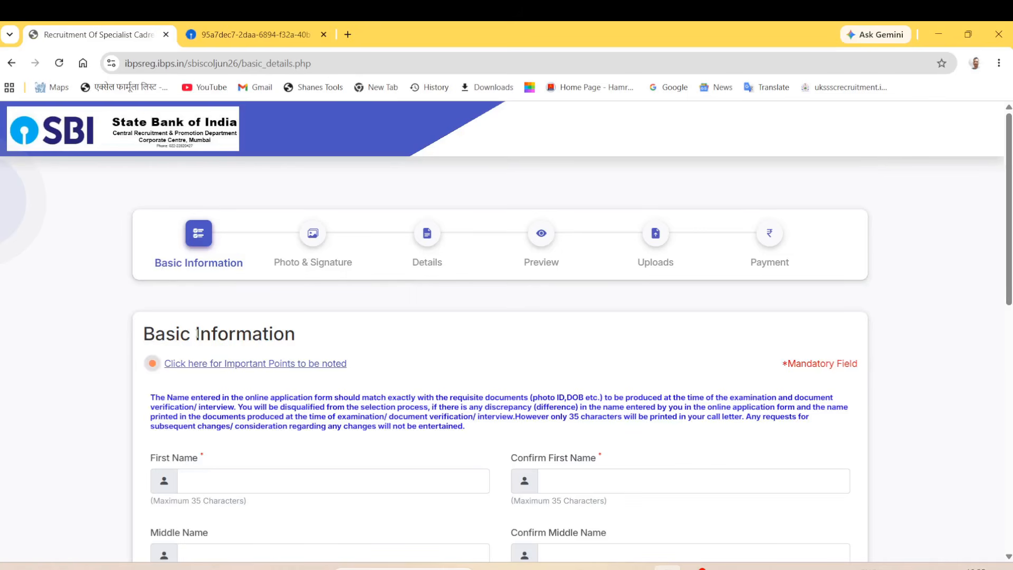
{"action": "scroll", "coordinate": [133, 345], "scroll_direction": "down", "scroll_amount": 4}
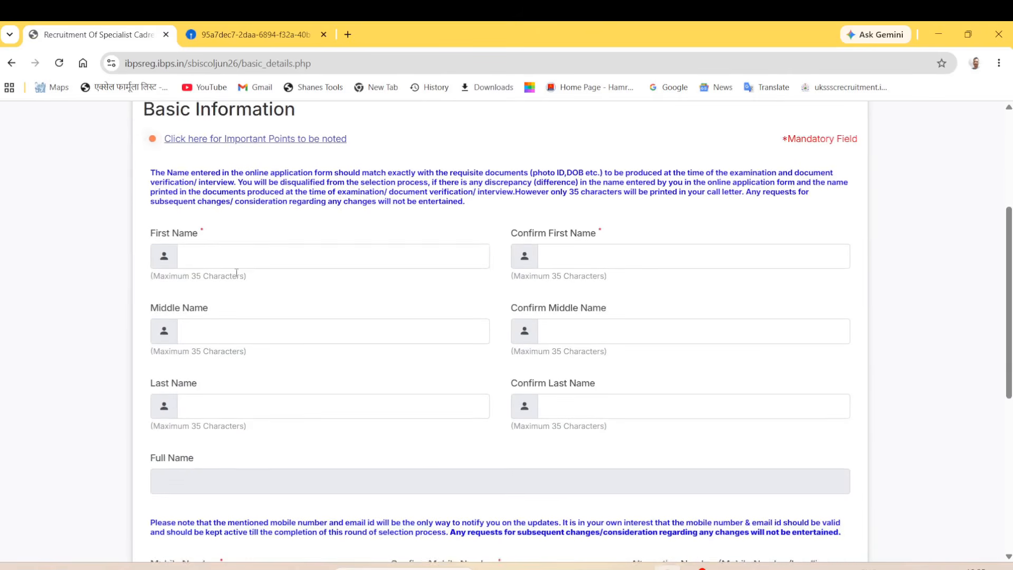
{"action": "left_click", "coordinate": [216, 260]}
{"action": "left_click", "coordinate": [561, 259]}
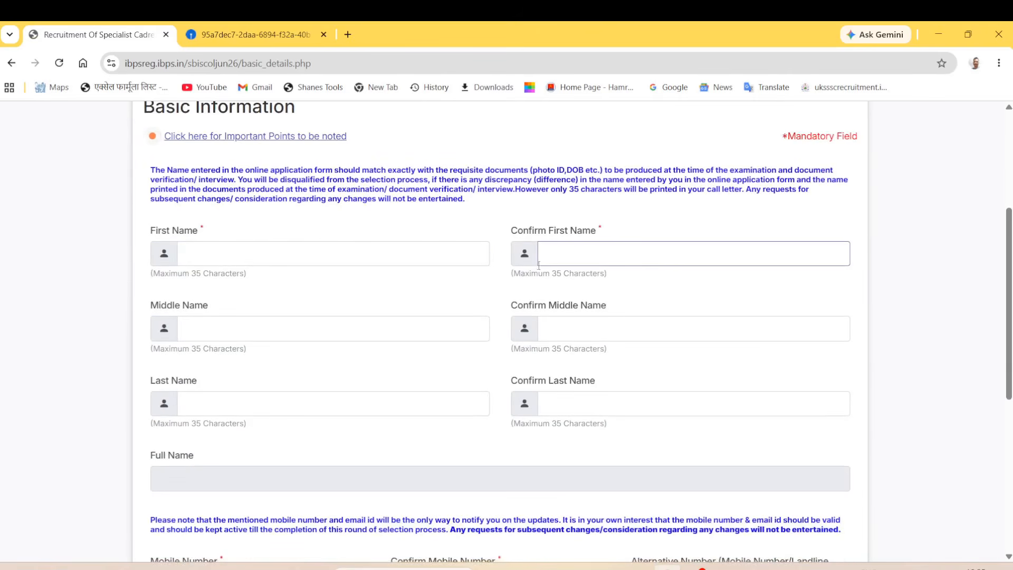
{"action": "left_click", "coordinate": [232, 327]}
{"action": "scroll", "coordinate": [261, 335], "scroll_direction": "down", "scroll_amount": 1}
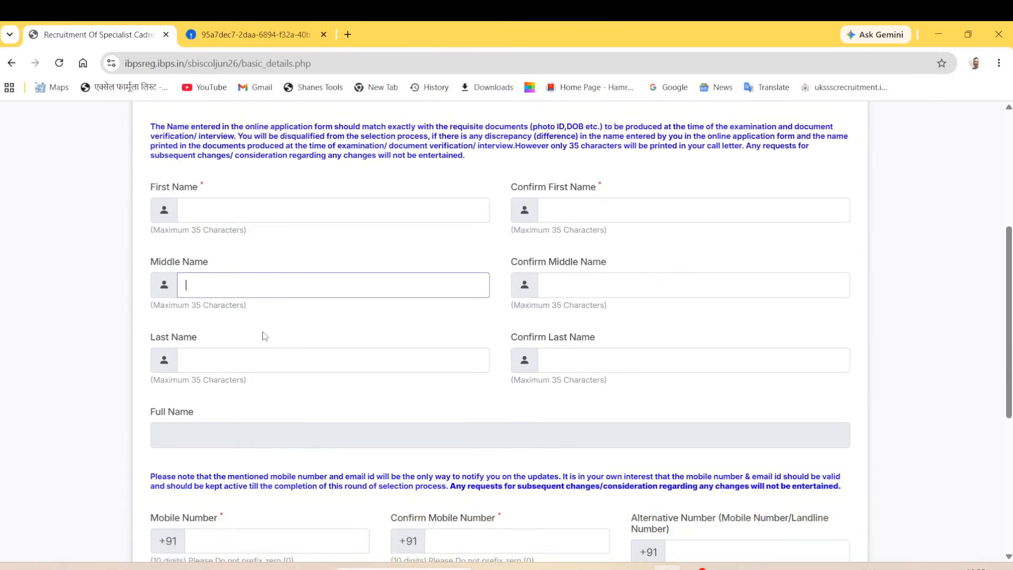
{"action": "key", "text": "Tab"}
{"action": "scroll", "coordinate": [274, 346], "scroll_direction": "down", "scroll_amount": 1}
{"action": "left_click", "coordinate": [256, 317]}
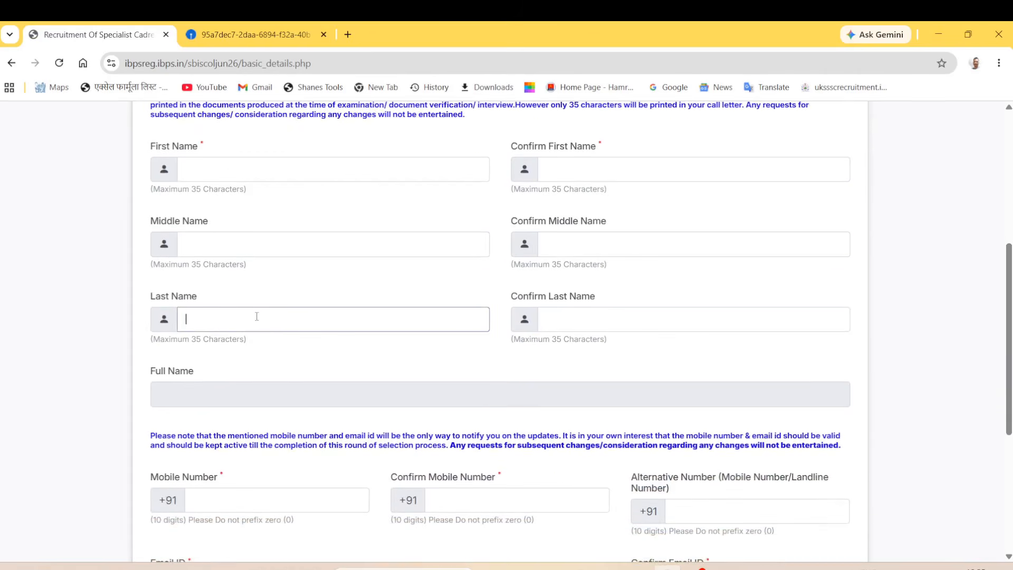
{"action": "left_click", "coordinate": [631, 325]}
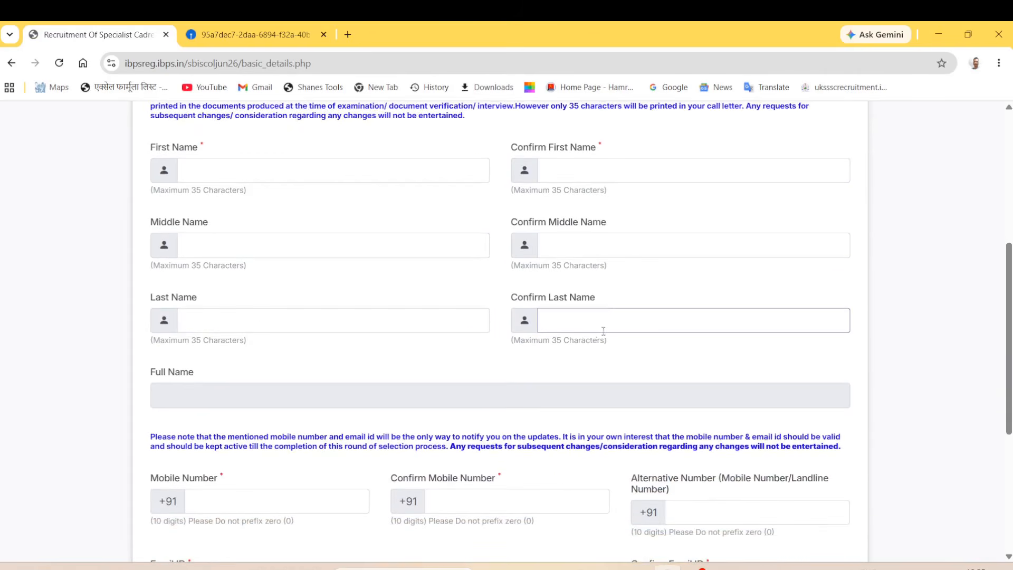
{"action": "scroll", "coordinate": [574, 334], "scroll_direction": "down", "scroll_amount": 2}
{"action": "left_click", "coordinate": [172, 306]}
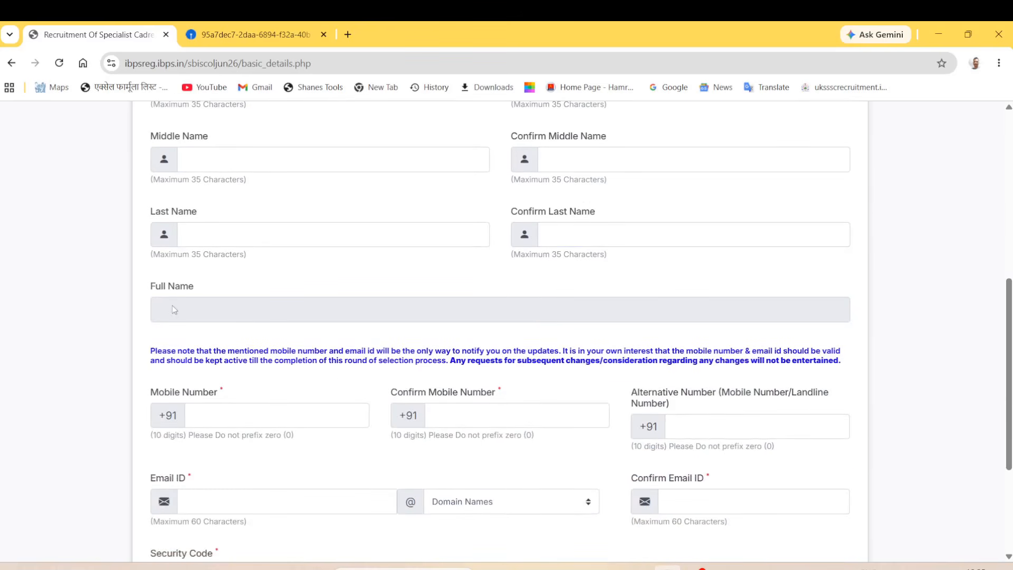
Step: Enter the candidate's mobile number, its confirmation and an alternative number
{"action": "scroll", "coordinate": [206, 323], "scroll_direction": "down", "scroll_amount": 1}
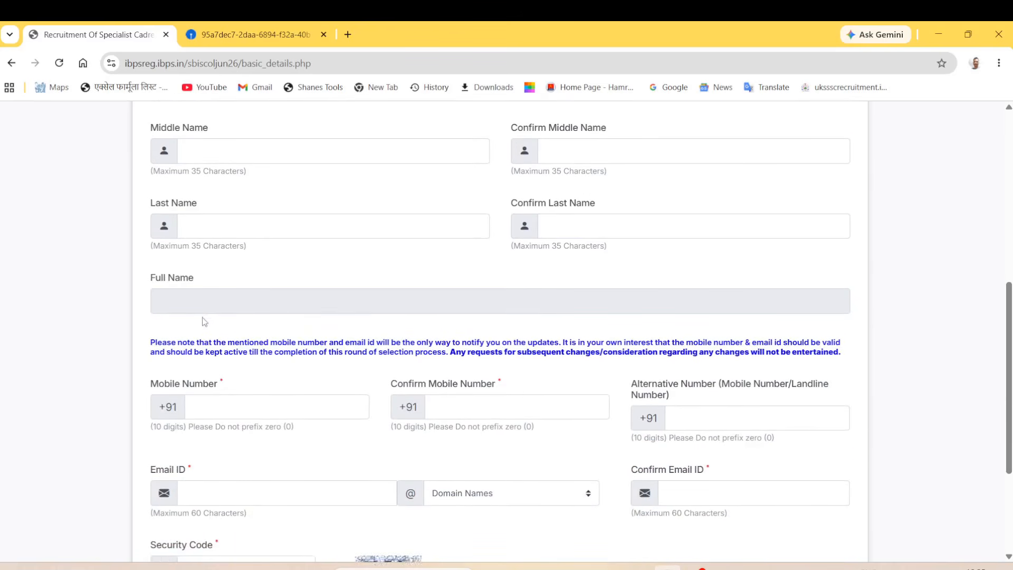
{"action": "scroll", "coordinate": [200, 311], "scroll_direction": "down", "scroll_amount": 1}
{"action": "scroll", "coordinate": [183, 299], "scroll_direction": "down", "scroll_amount": 3}
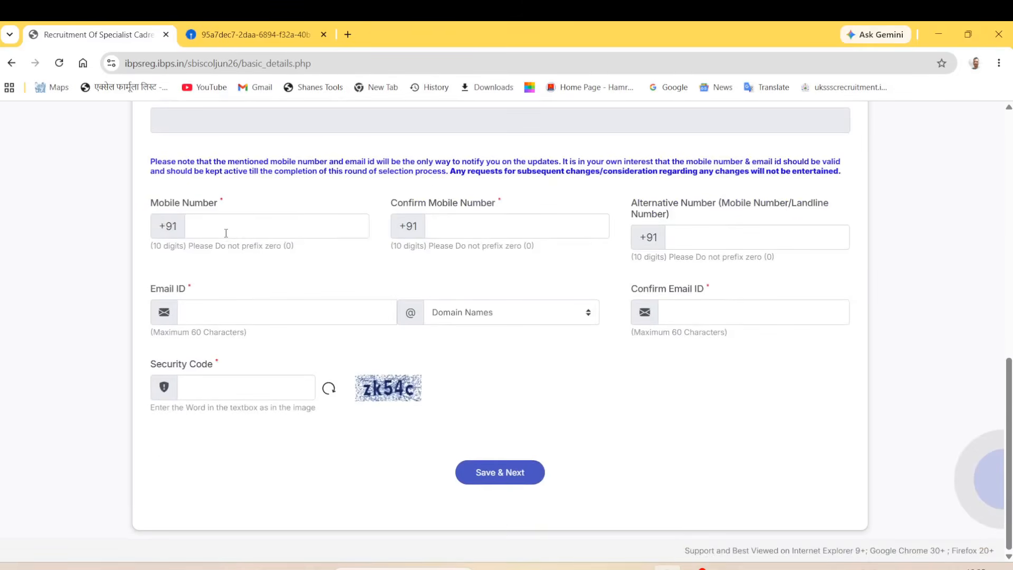
{"action": "left_click", "coordinate": [224, 226]}
{"action": "left_click", "coordinate": [457, 230]}
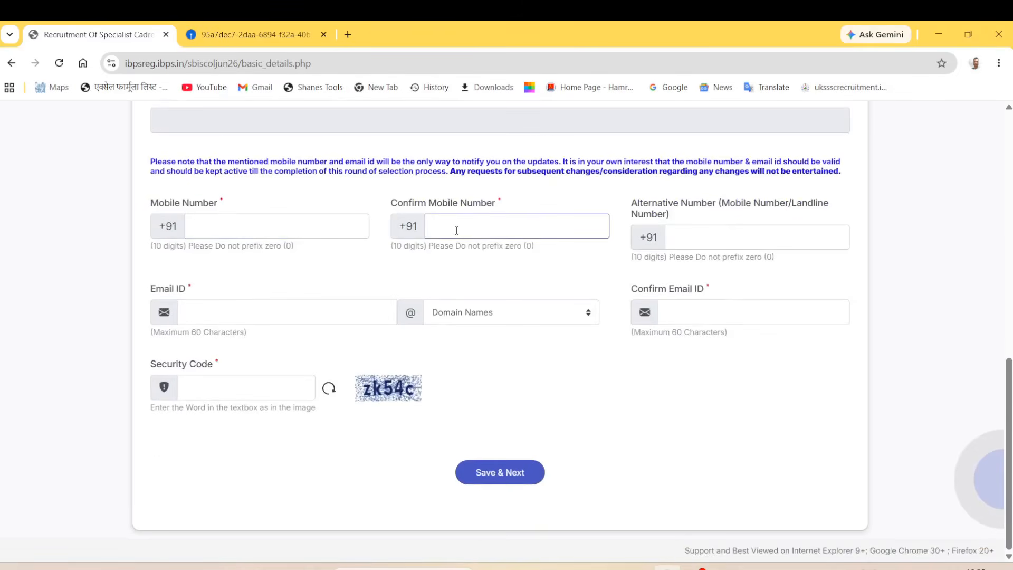
{"action": "left_click", "coordinate": [712, 215]}
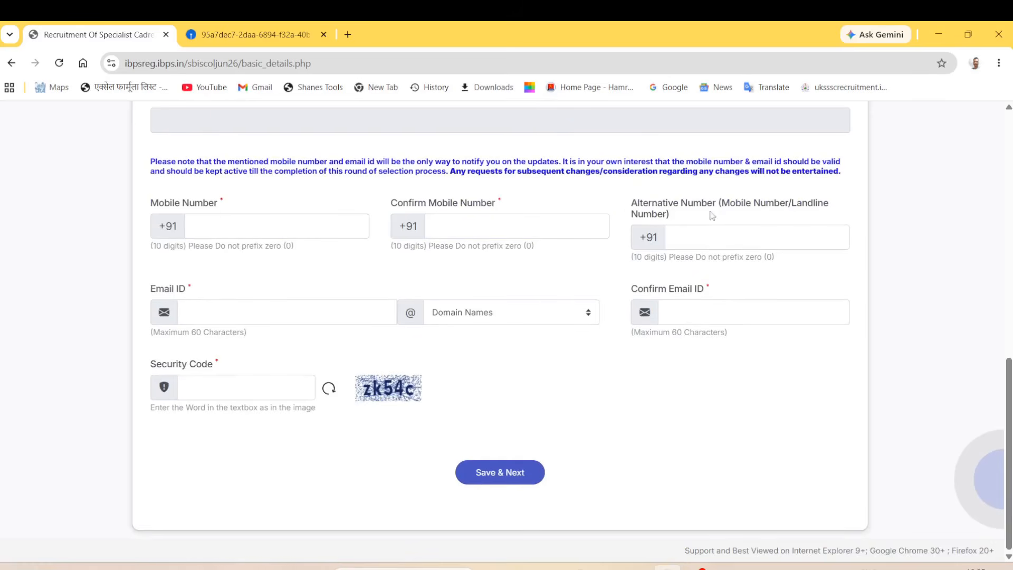
{"action": "left_click", "coordinate": [703, 246]}
{"action": "left_click", "coordinate": [713, 216]}
Step: Enter the candidate's gmail.com e-mail ID and its confirmation, fill the security code, and save
{"action": "left_click", "coordinate": [271, 312]}
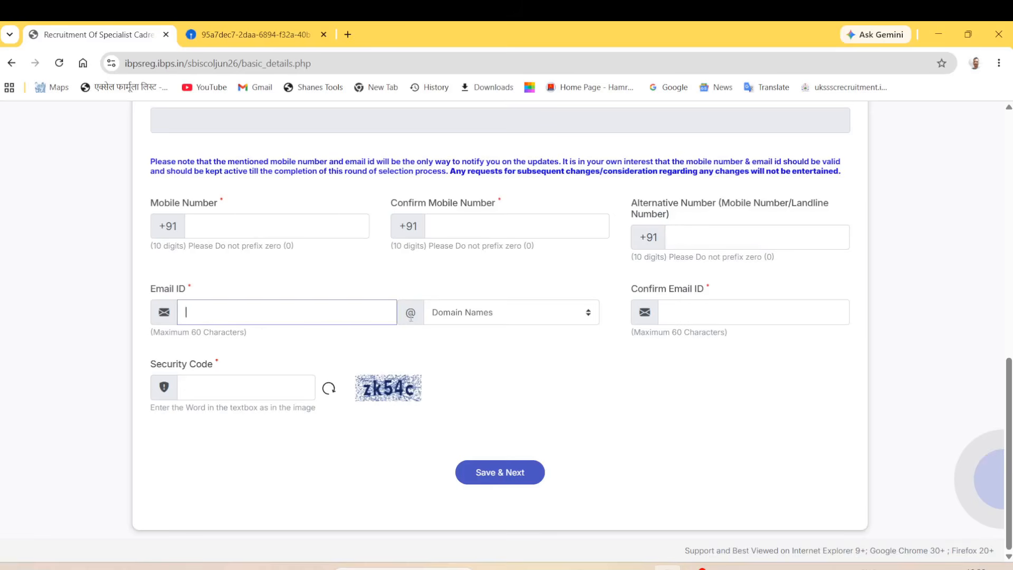
{"action": "left_click", "coordinate": [479, 322]}
{"action": "left_click", "coordinate": [456, 362]}
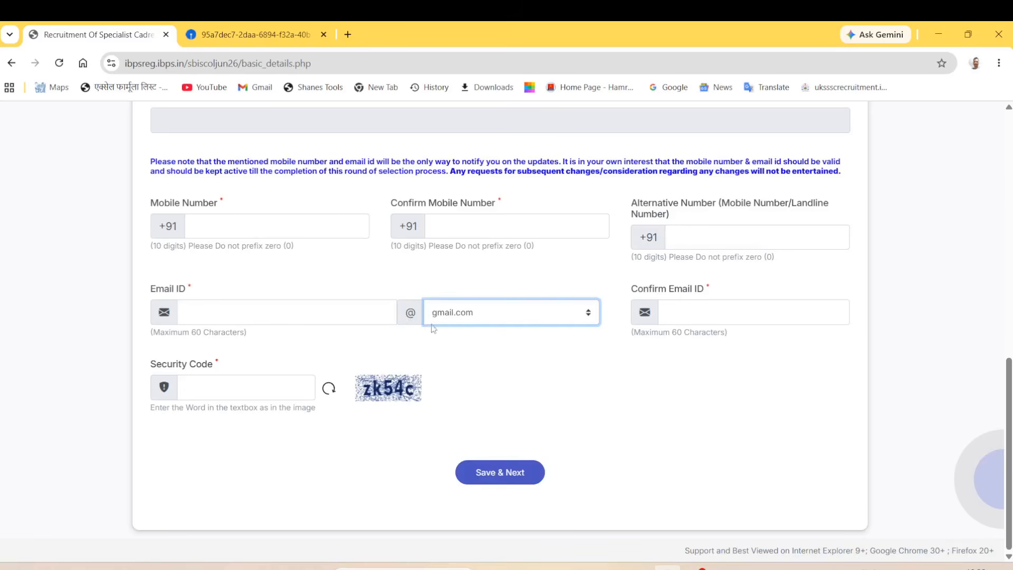
{"action": "left_click", "coordinate": [336, 312]}
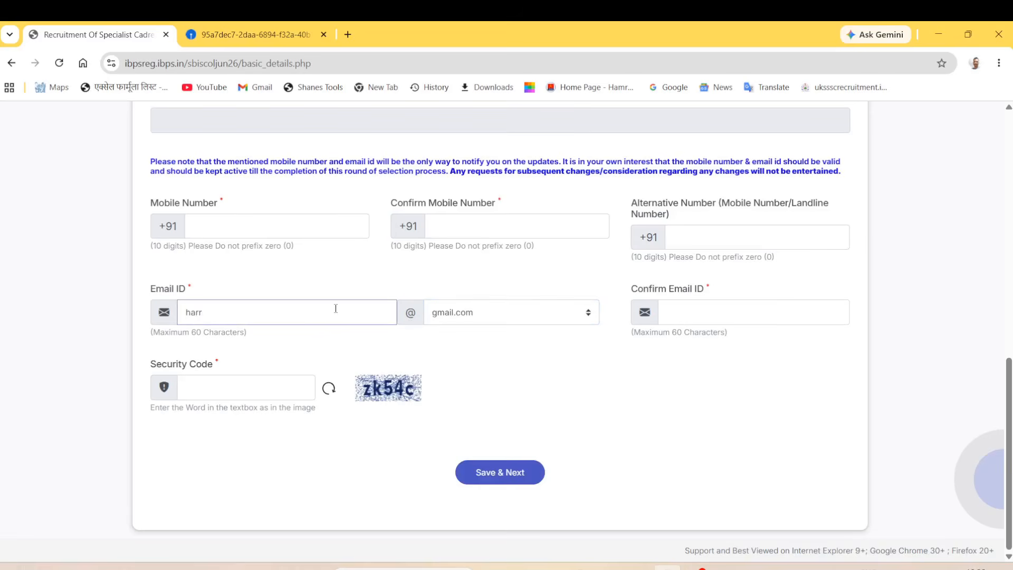
{"action": "left_click", "coordinate": [661, 315]}
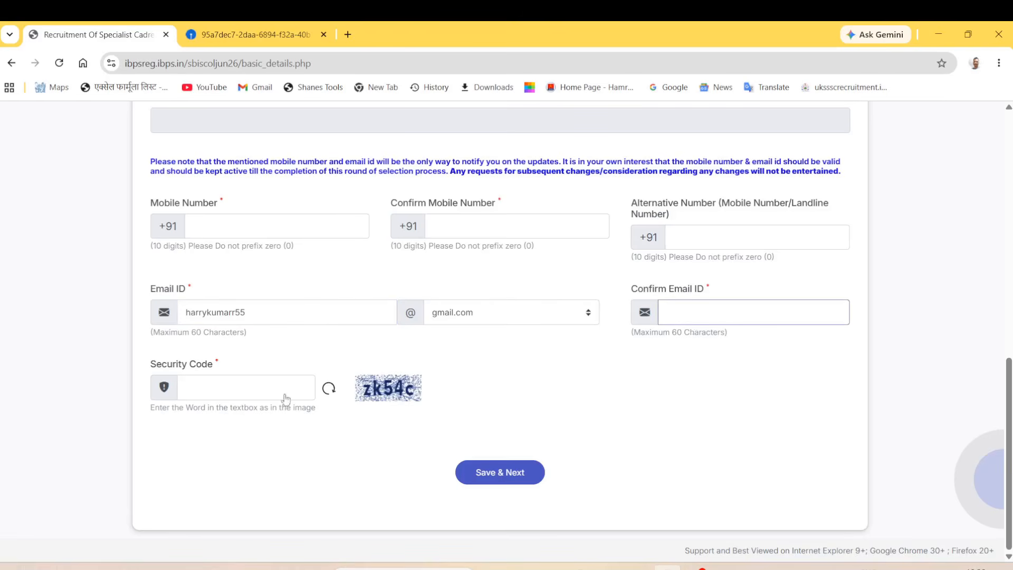
{"action": "left_click", "coordinate": [223, 394]}
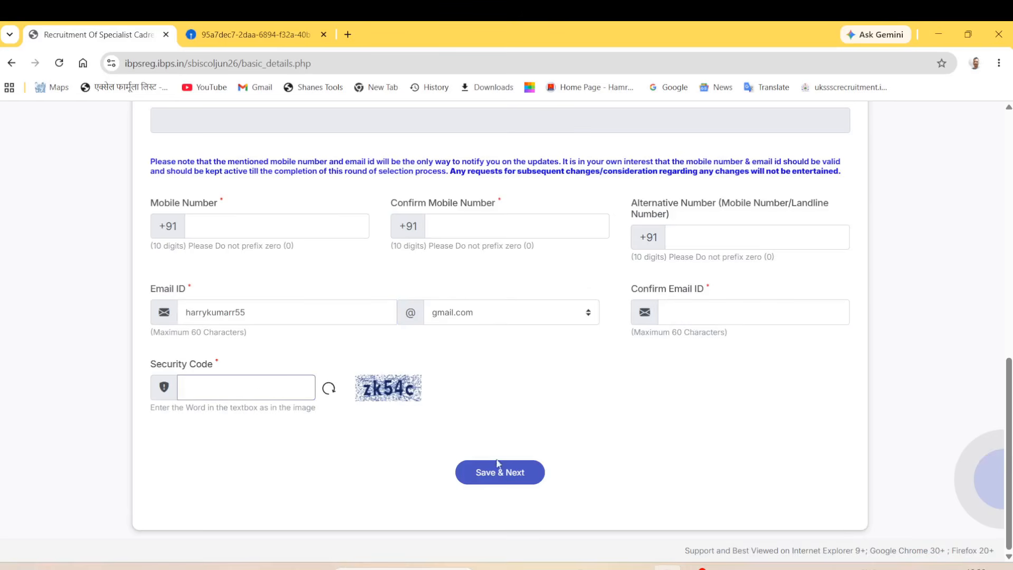
{"action": "left_click", "coordinate": [502, 478]}
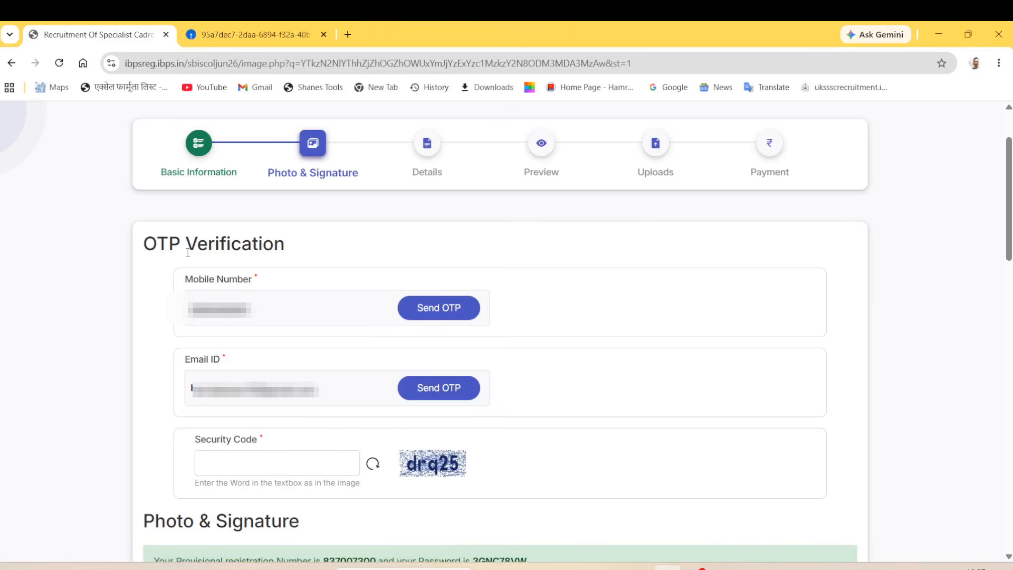
{"action": "left_click_drag", "start_coordinate": [209, 279], "coordinate": [251, 281]}
{"action": "left_click_drag", "start_coordinate": [198, 364], "coordinate": [258, 365]}
{"action": "left_click", "coordinate": [234, 460]}
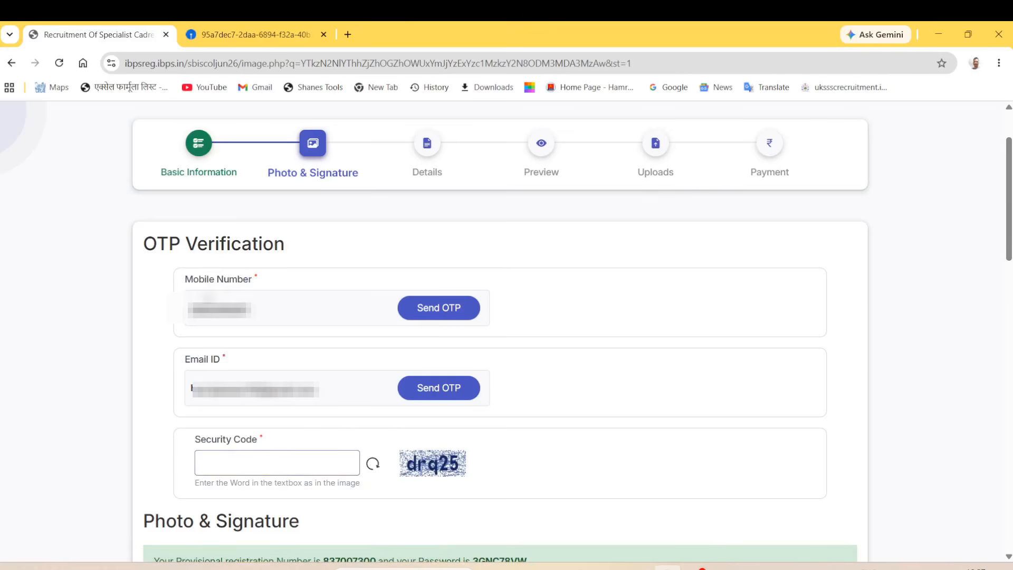
{"action": "left_click_drag", "start_coordinate": [199, 279], "coordinate": [251, 280]}
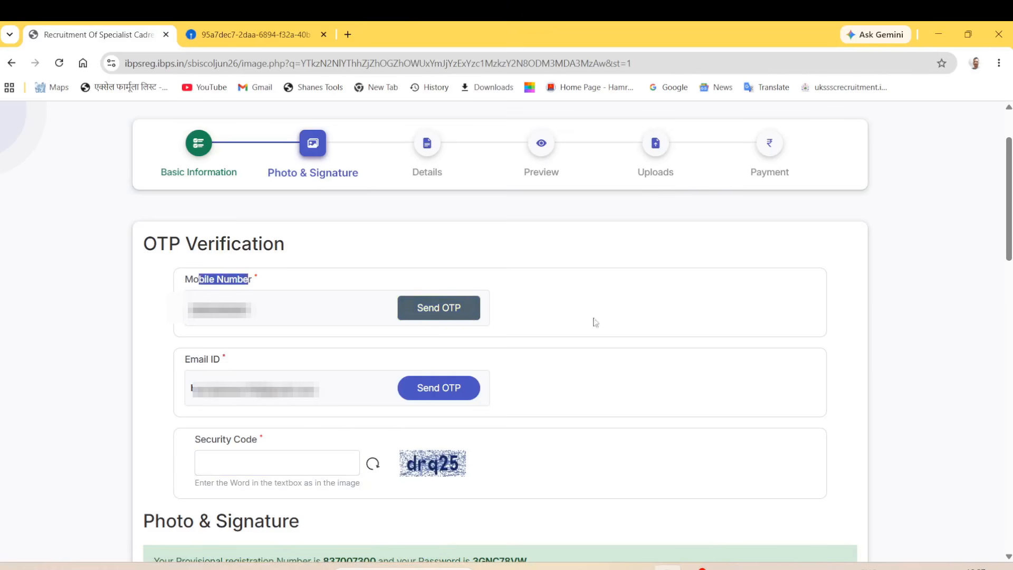
{"action": "left_click", "coordinate": [735, 314]}
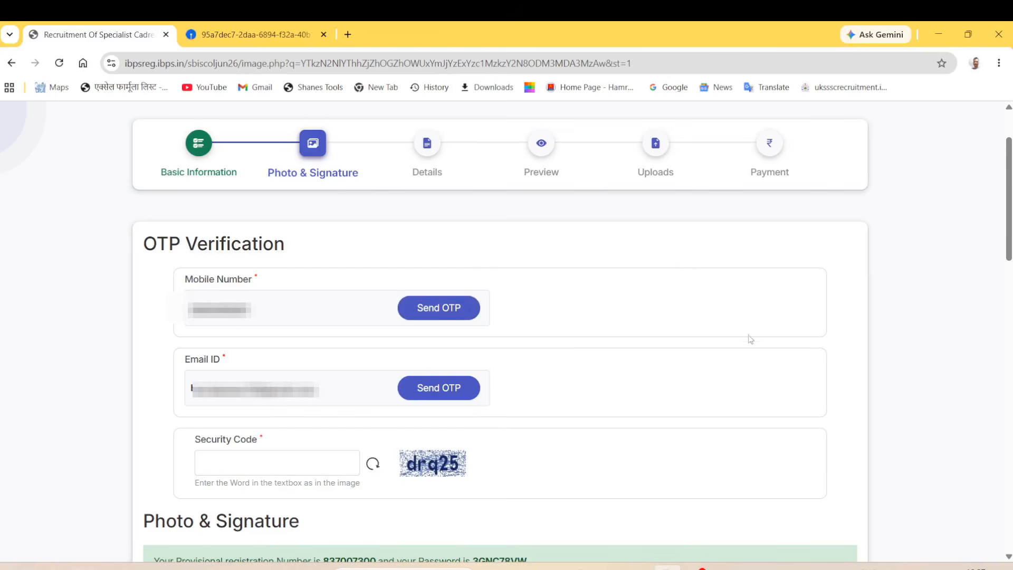
{"action": "left_click", "coordinate": [233, 463]}
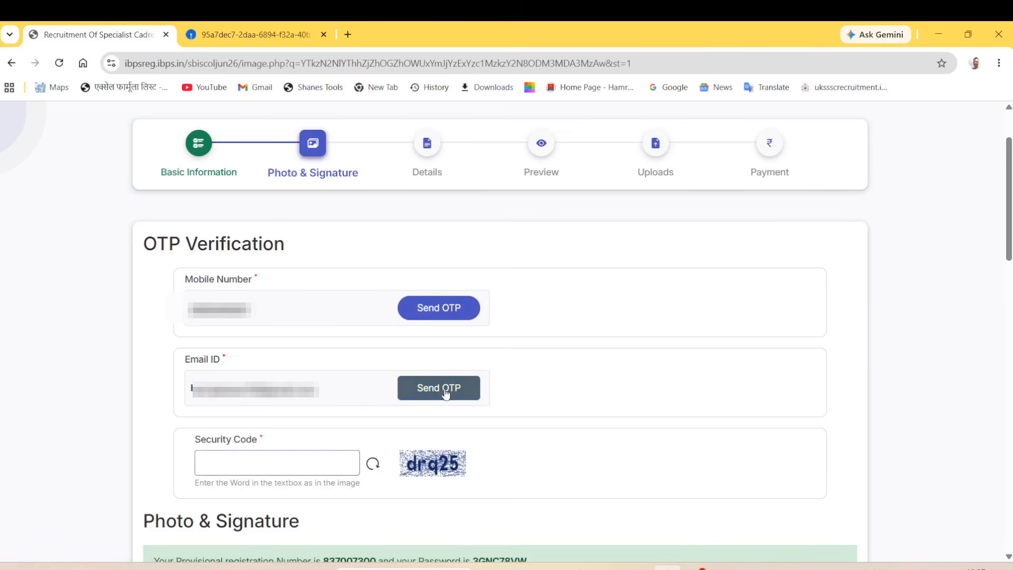
{"action": "left_click_drag", "start_coordinate": [198, 359], "coordinate": [222, 359]}
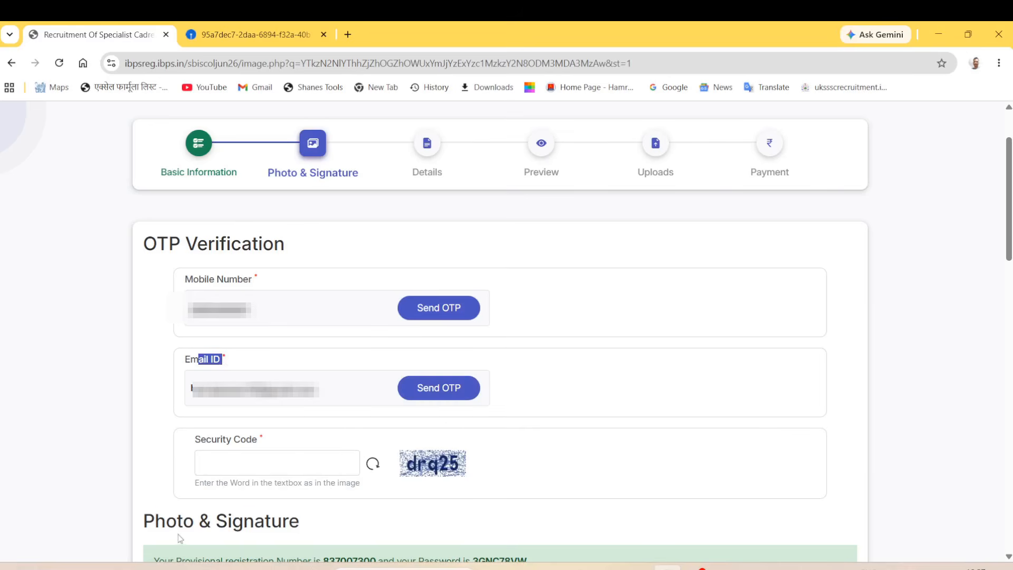
{"action": "left_click_drag", "start_coordinate": [155, 521], "coordinate": [271, 521]}
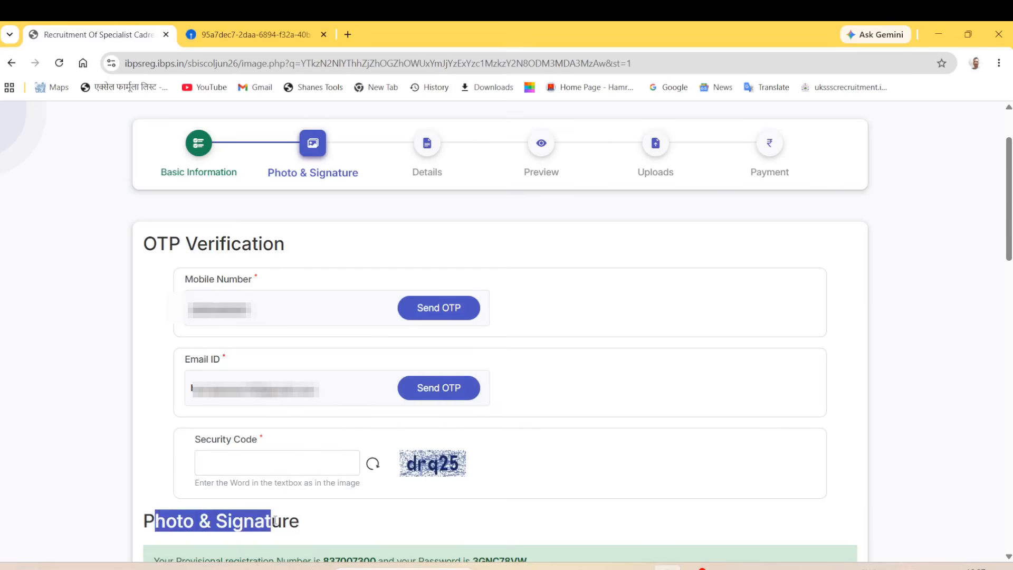
{"action": "scroll", "coordinate": [274, 521], "scroll_direction": "down", "scroll_amount": 10}
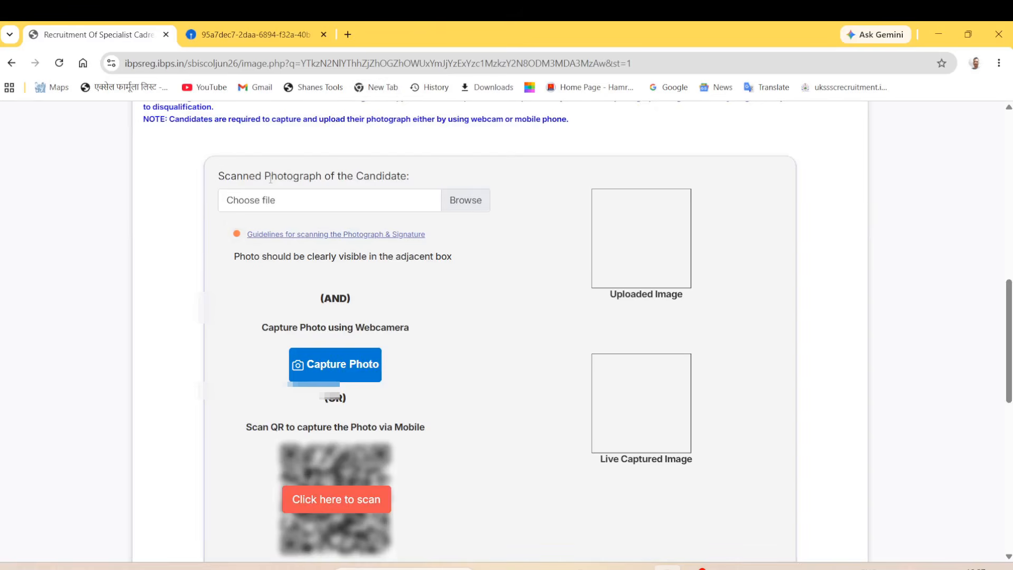
Step: Upload ARVIN.jpg from the Documents folder as the scanned photograph
{"action": "left_click_drag", "start_coordinate": [270, 179], "coordinate": [290, 205]}
{"action": "left_click", "coordinate": [290, 204]}
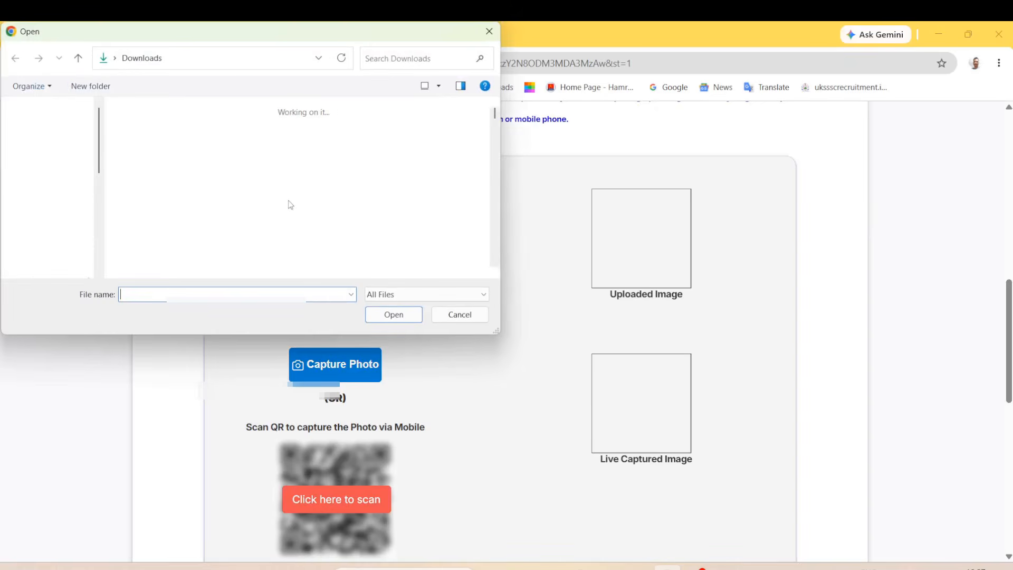
{"action": "left_click", "coordinate": [42, 192]}
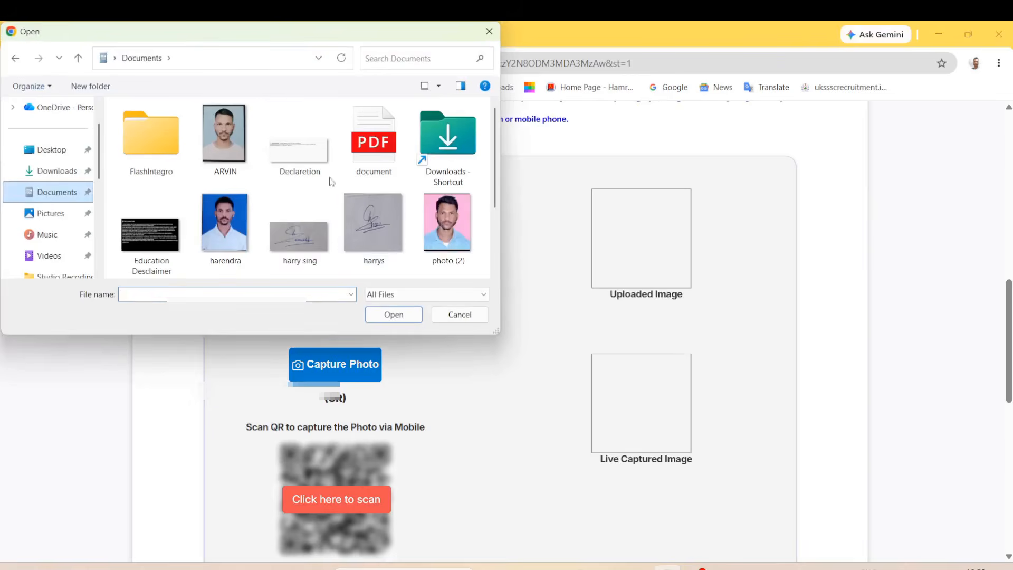
{"action": "left_click", "coordinate": [227, 135]}
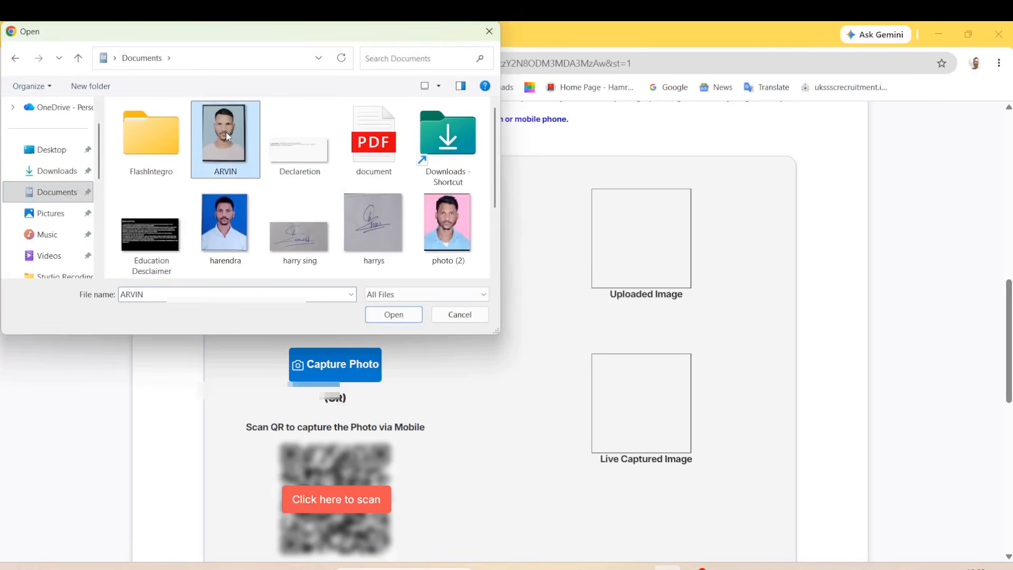
{"action": "left_click", "coordinate": [394, 315]}
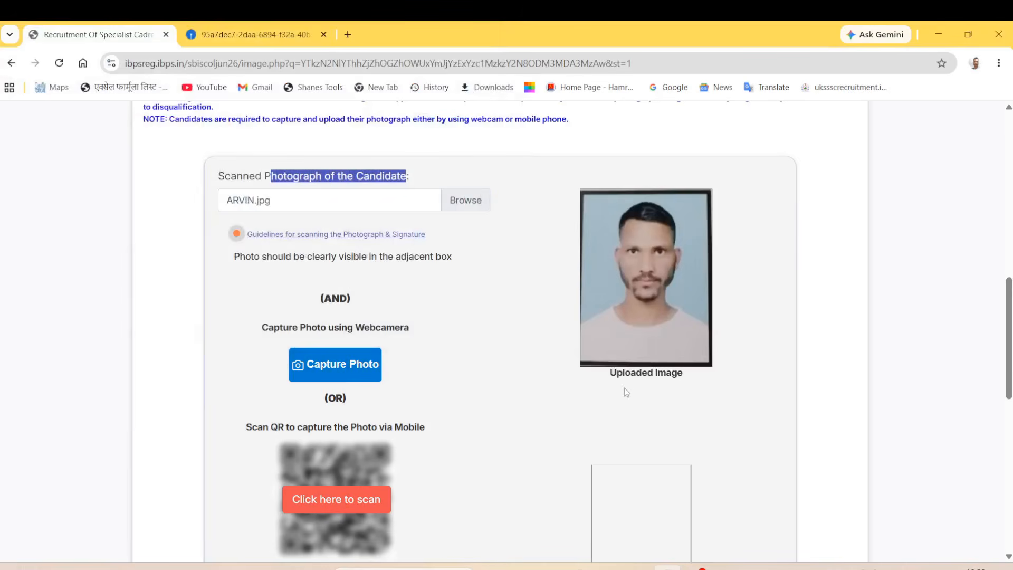
{"action": "left_click_drag", "start_coordinate": [610, 377], "coordinate": [722, 378]}
{"action": "left_click", "coordinate": [580, 390]}
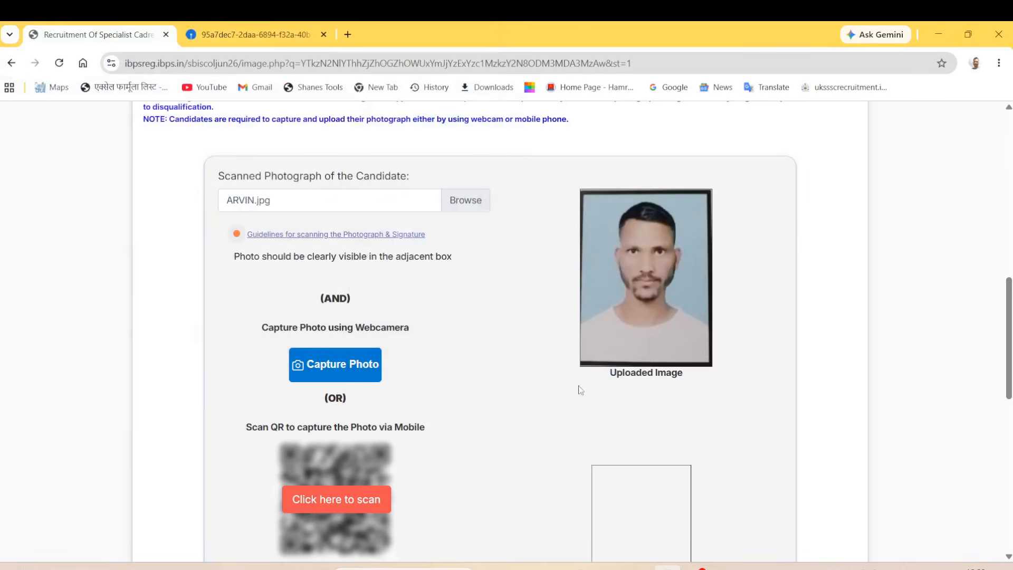
{"action": "scroll", "coordinate": [321, 385], "scroll_direction": "down", "scroll_amount": 5}
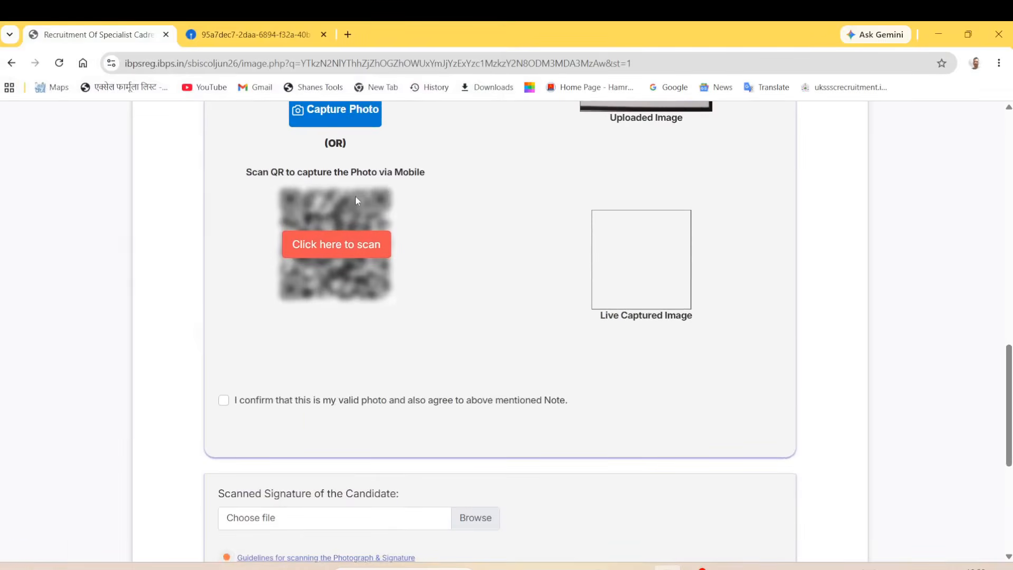
{"action": "scroll", "coordinate": [356, 197], "scroll_direction": "up", "scroll_amount": 1}
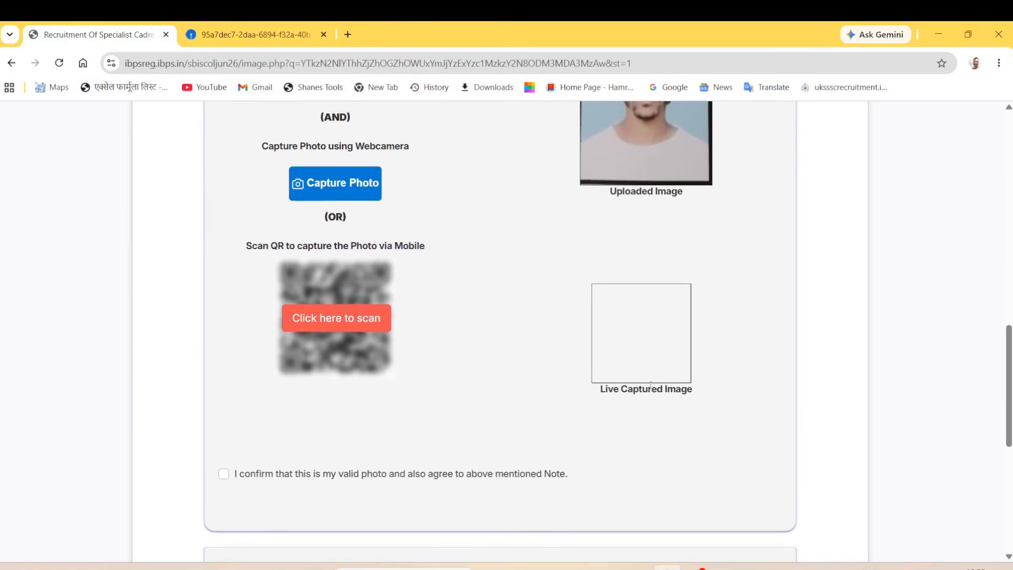
Step: Close the webcam capture without a photo, tick the valid-photo confirmation, and browse for the signature
{"action": "left_click", "coordinate": [349, 188]}
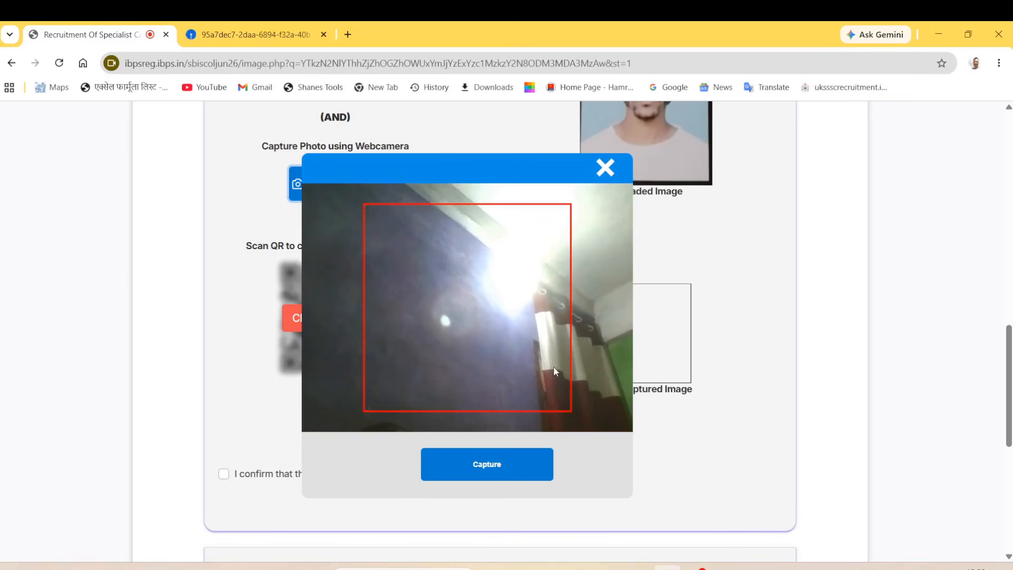
{"action": "left_click", "coordinate": [604, 167]}
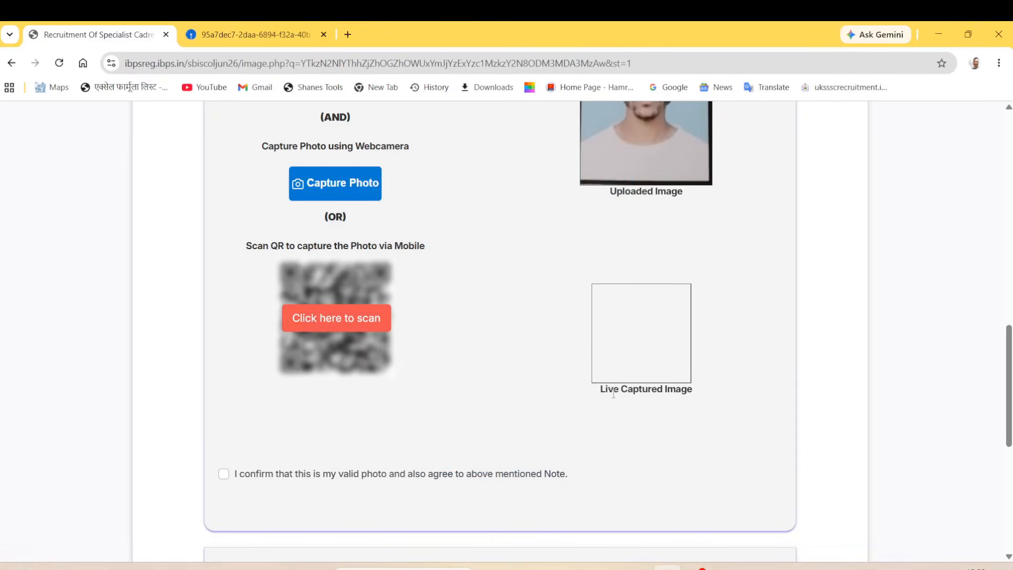
{"action": "left_click_drag", "start_coordinate": [602, 394], "coordinate": [694, 402]}
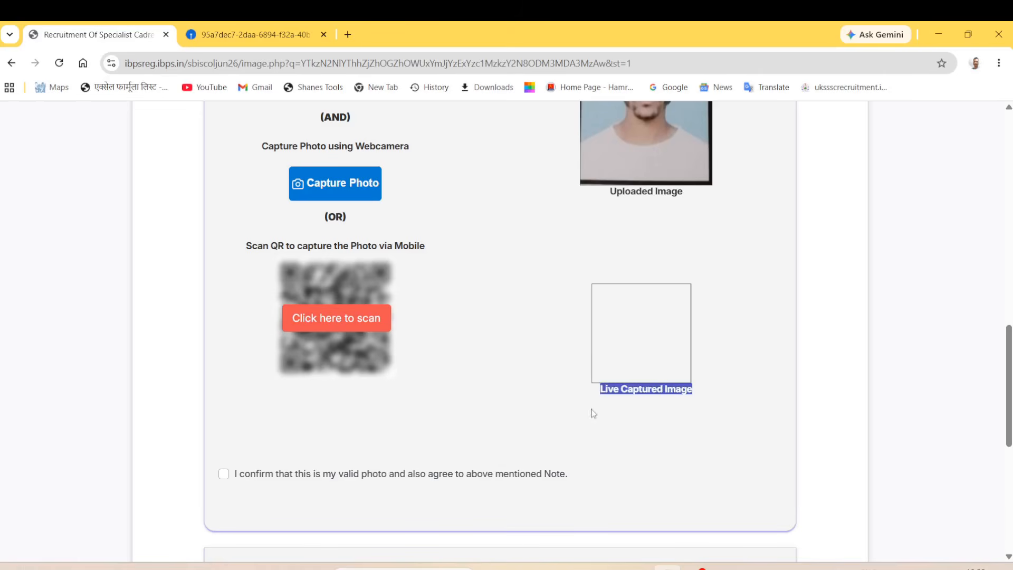
{"action": "left_click", "coordinate": [623, 416]}
{"action": "left_click", "coordinate": [223, 473]}
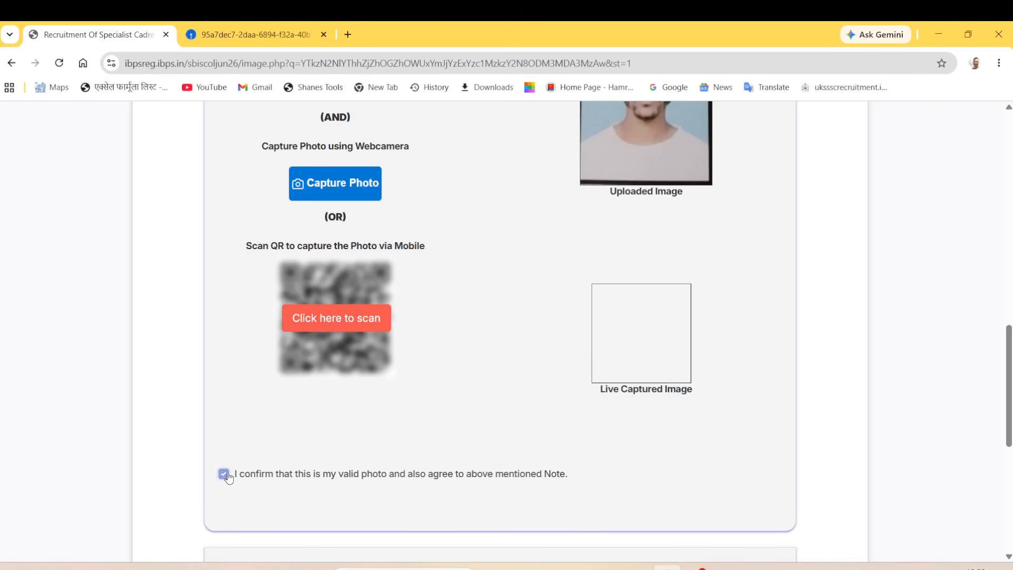
{"action": "scroll", "coordinate": [383, 504], "scroll_direction": "down", "scroll_amount": 6}
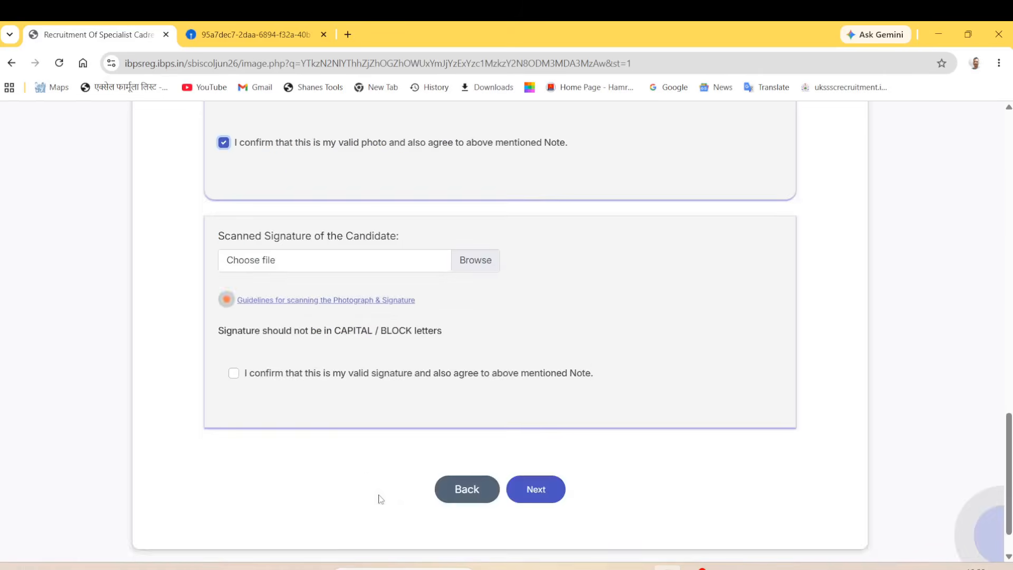
{"action": "left_click", "coordinate": [261, 265]}
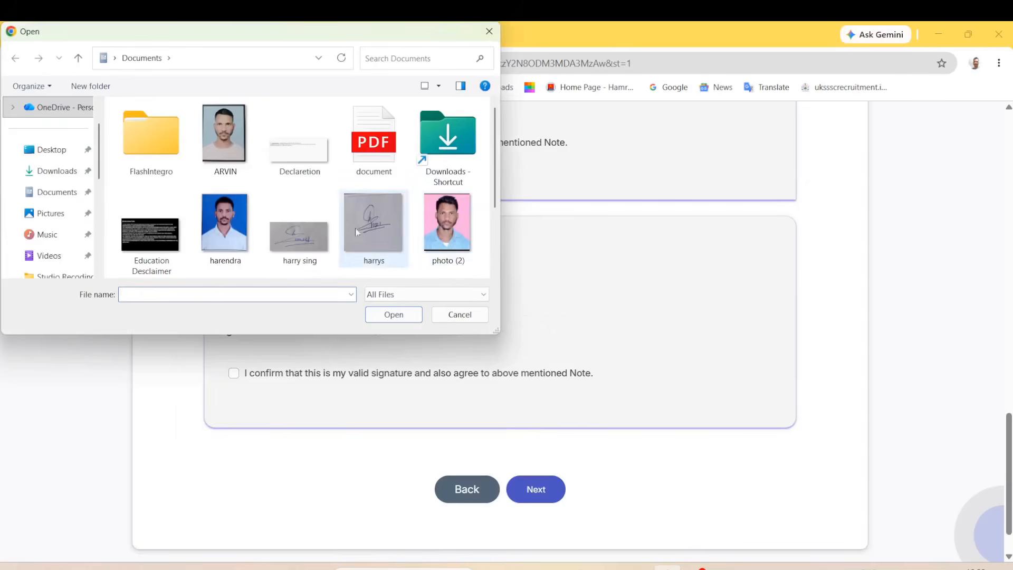
Step: Upload harrys.jpg as the scanned signature, confirm it is valid, and continue to Basic Details
{"action": "left_click", "coordinate": [372, 233]}
{"action": "left_click", "coordinate": [403, 316]}
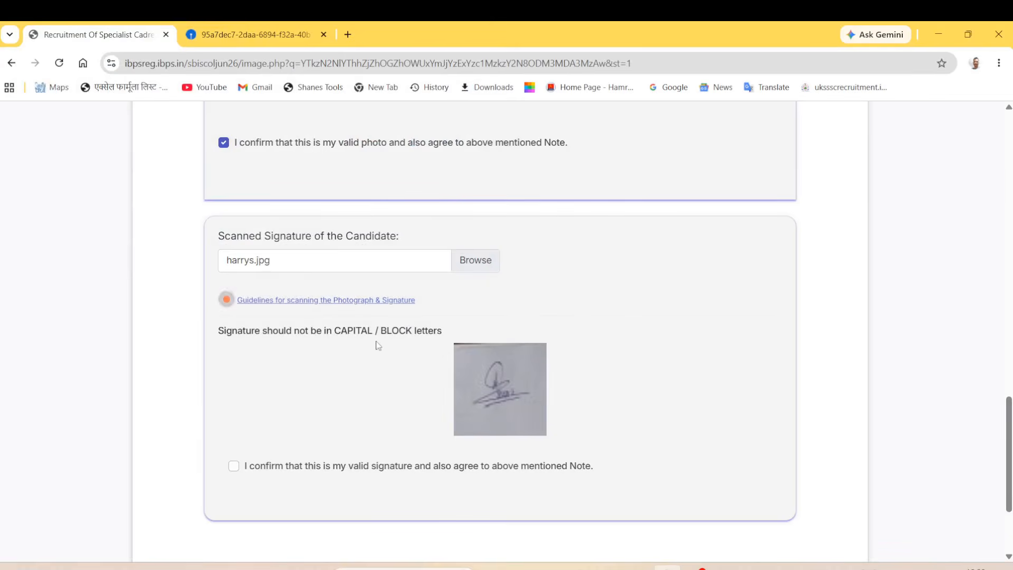
{"action": "left_click", "coordinate": [234, 466]}
{"action": "scroll", "coordinate": [528, 442], "scroll_direction": "down", "scroll_amount": 3}
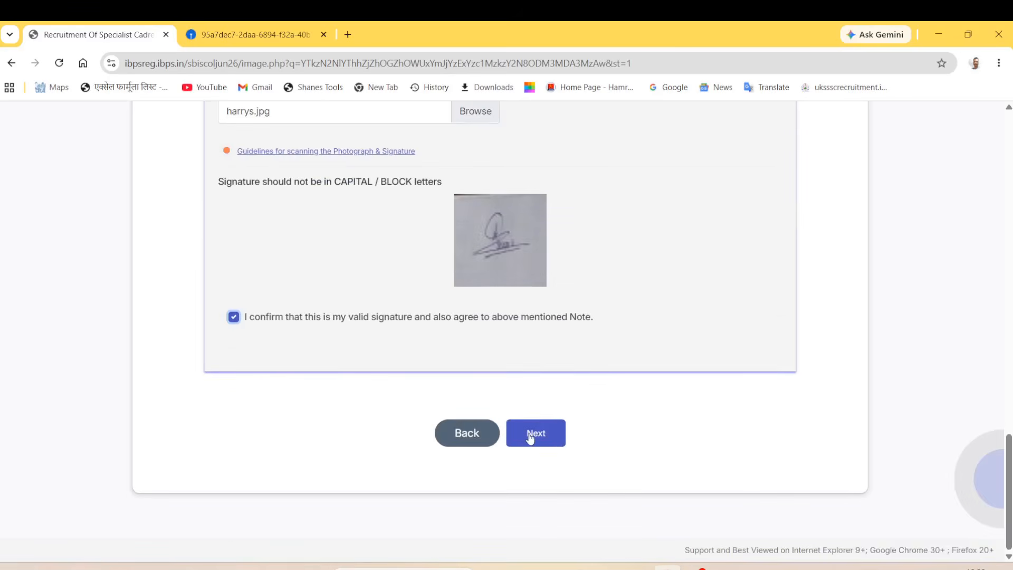
{"action": "left_click", "coordinate": [530, 438]}
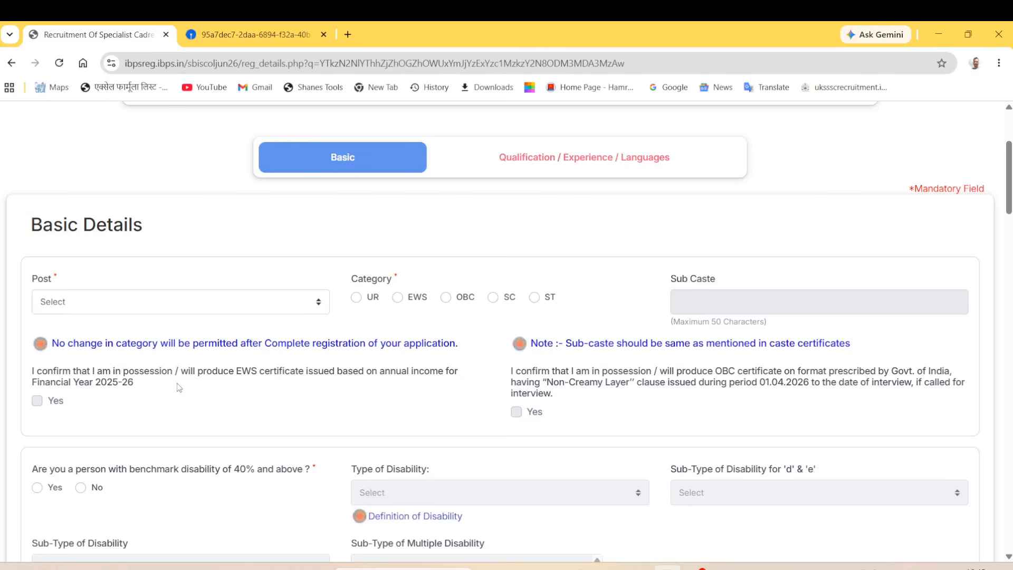
Step: Choose Deputy Manager (Law)-MMGS-II as the post and select the UR category
{"action": "scroll", "coordinate": [227, 195], "scroll_direction": "up", "scroll_amount": 1}
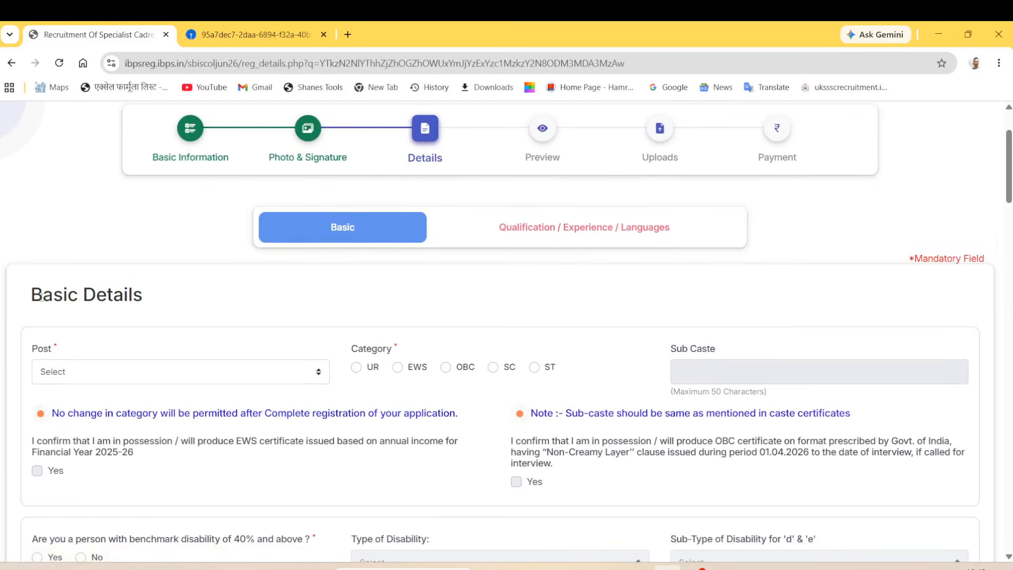
{"action": "left_click", "coordinate": [122, 380]}
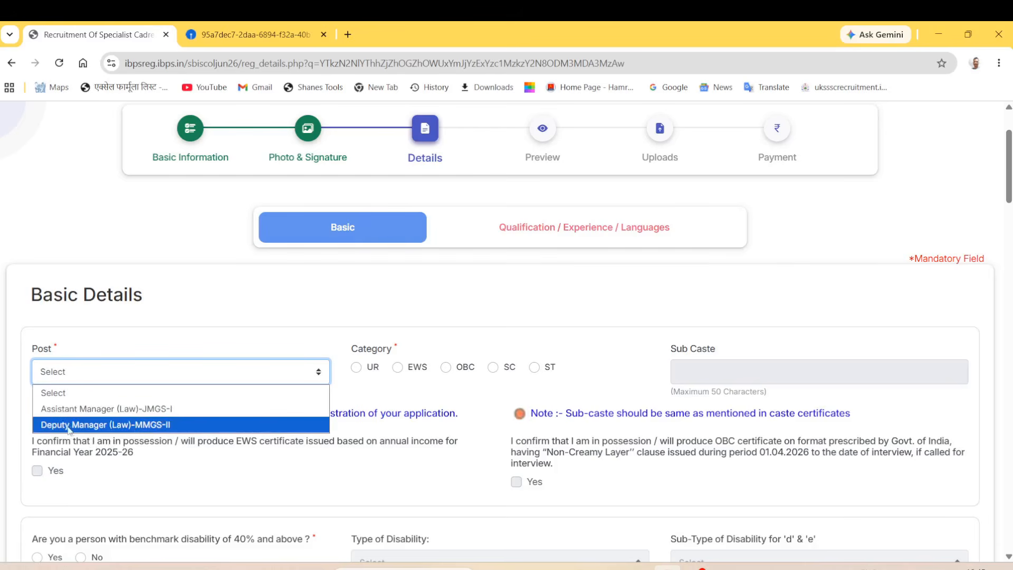
{"action": "left_click", "coordinate": [88, 430]}
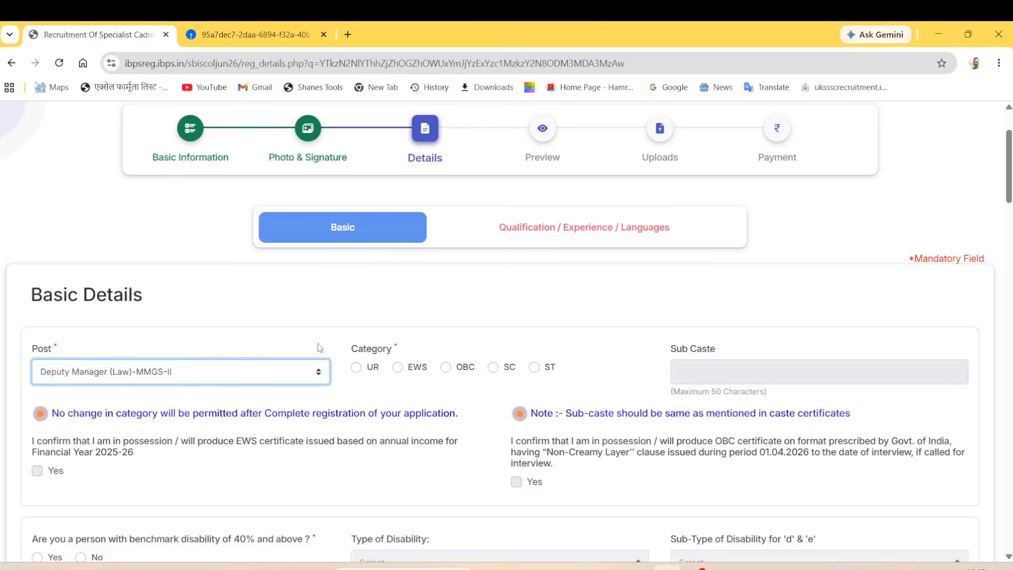
{"action": "left_click", "coordinate": [363, 353]}
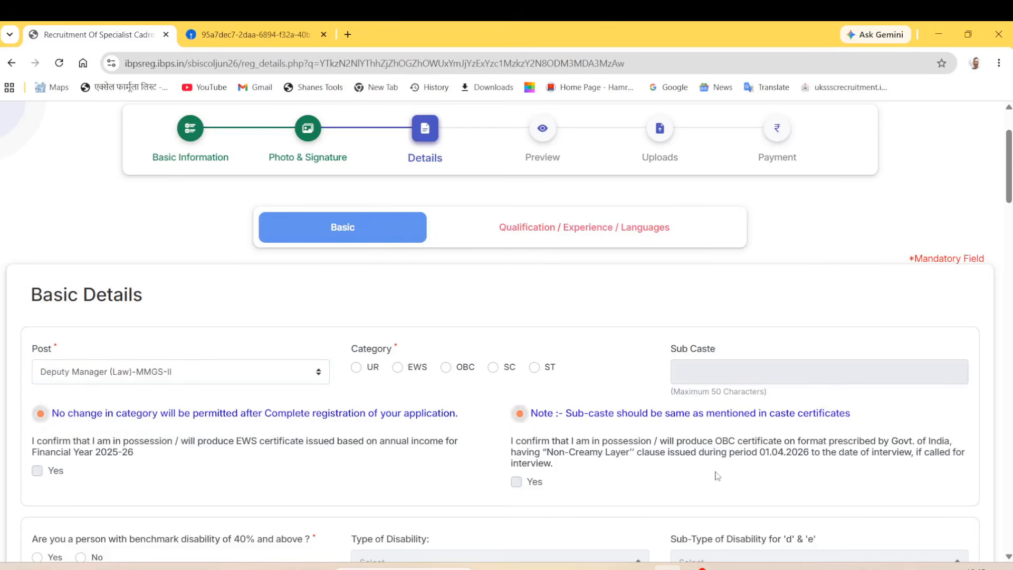
{"action": "left_click", "coordinate": [362, 373]}
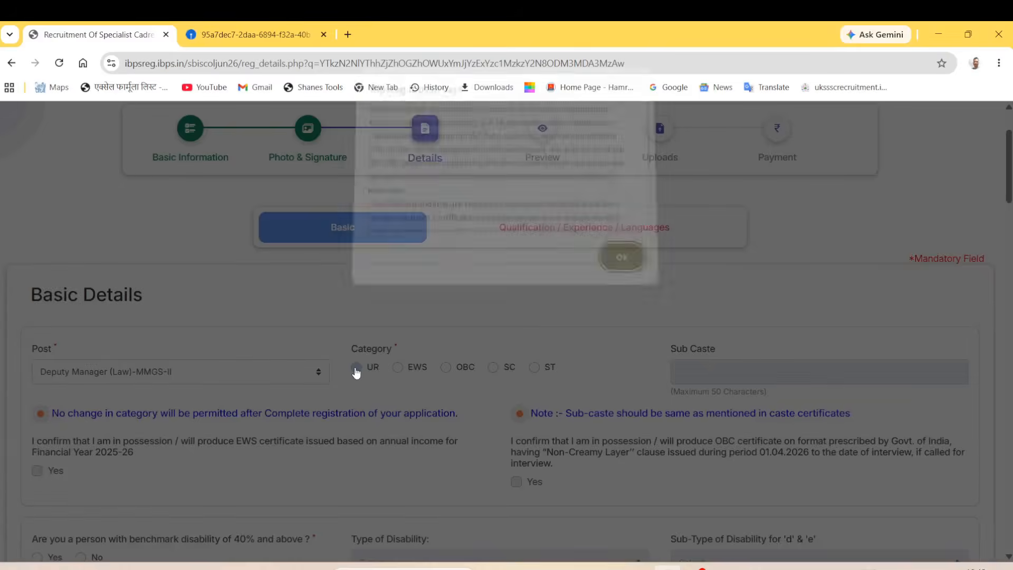
Step: Acknowledge the UR category warning, then switch the category to EWS and acknowledge again
{"action": "left_click", "coordinate": [604, 266]}
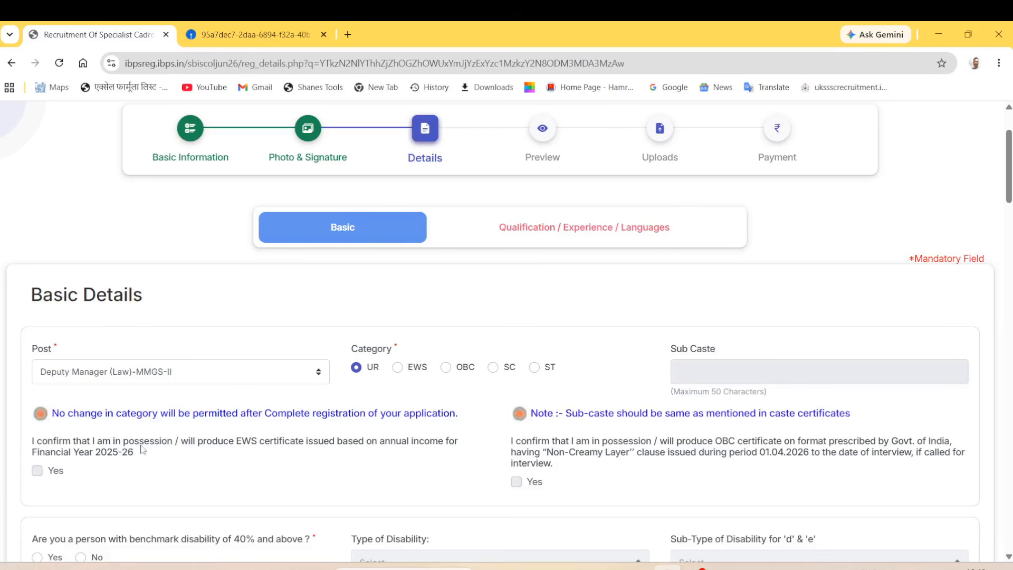
{"action": "left_click", "coordinate": [397, 367]}
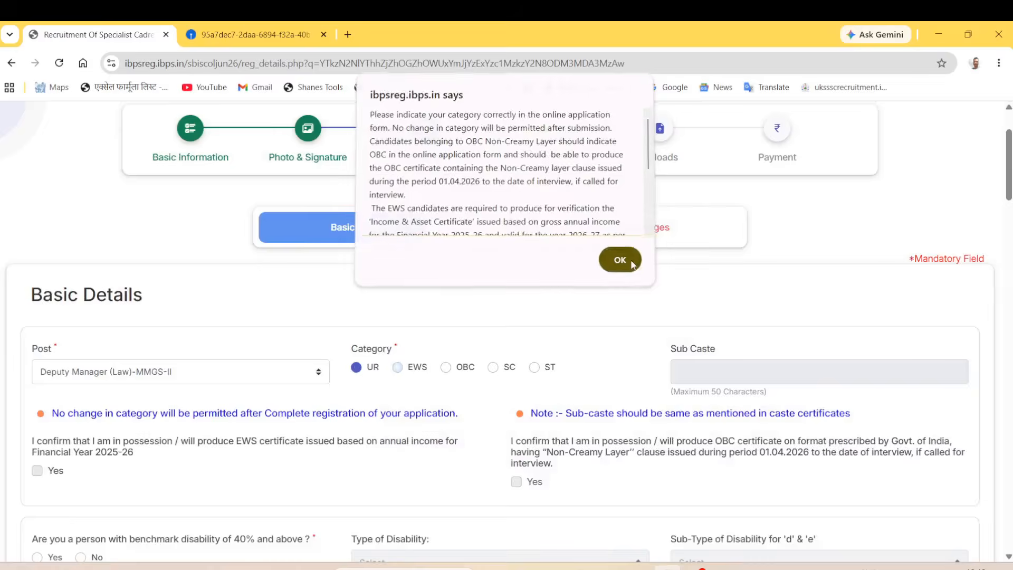
{"action": "left_click", "coordinate": [621, 259]}
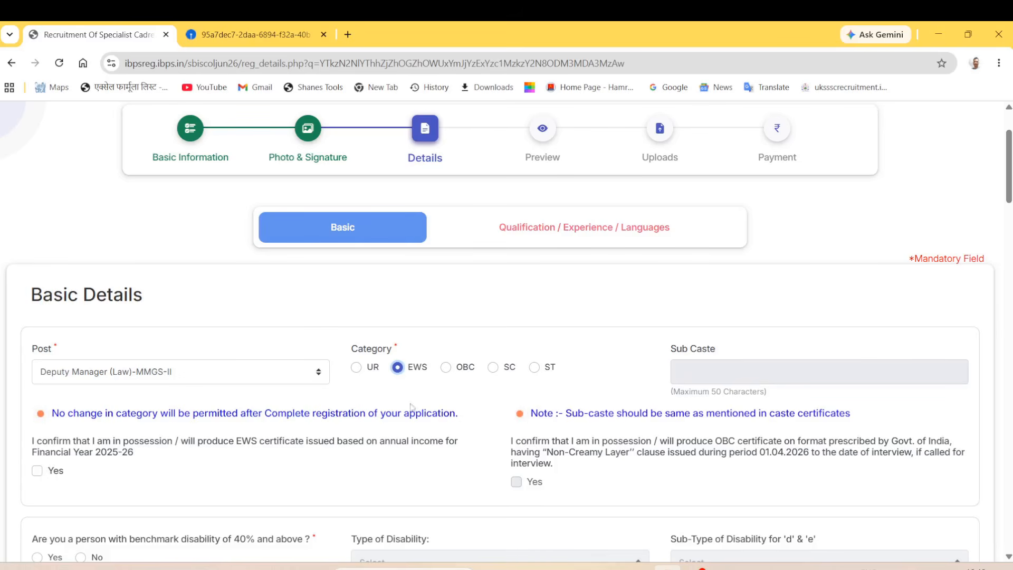
Step: Try the OBC category, then revert to UR, dismissing each category warning
{"action": "left_click", "coordinate": [446, 367]}
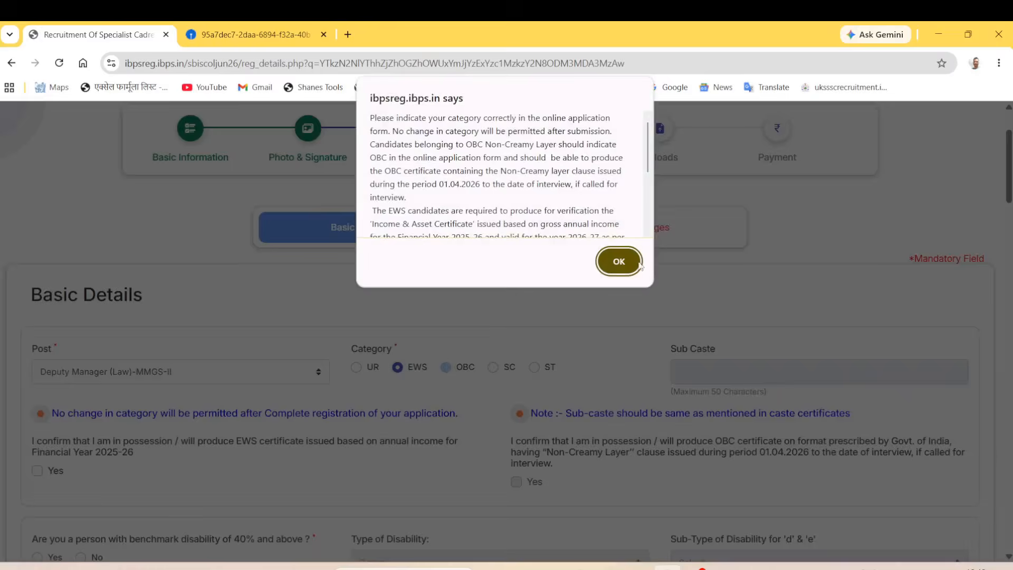
{"action": "left_click", "coordinate": [619, 261]}
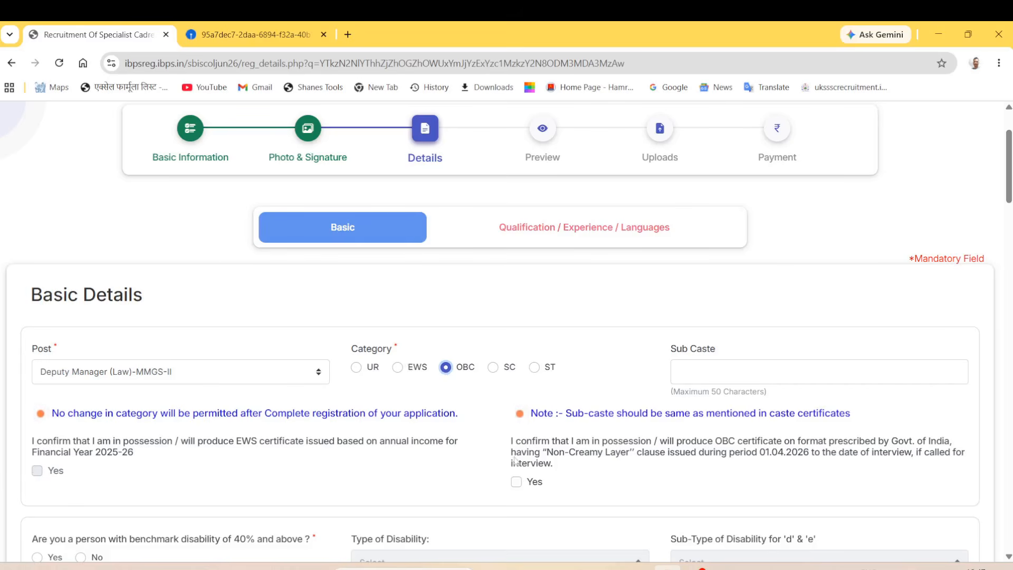
{"action": "left_click", "coordinate": [356, 372]}
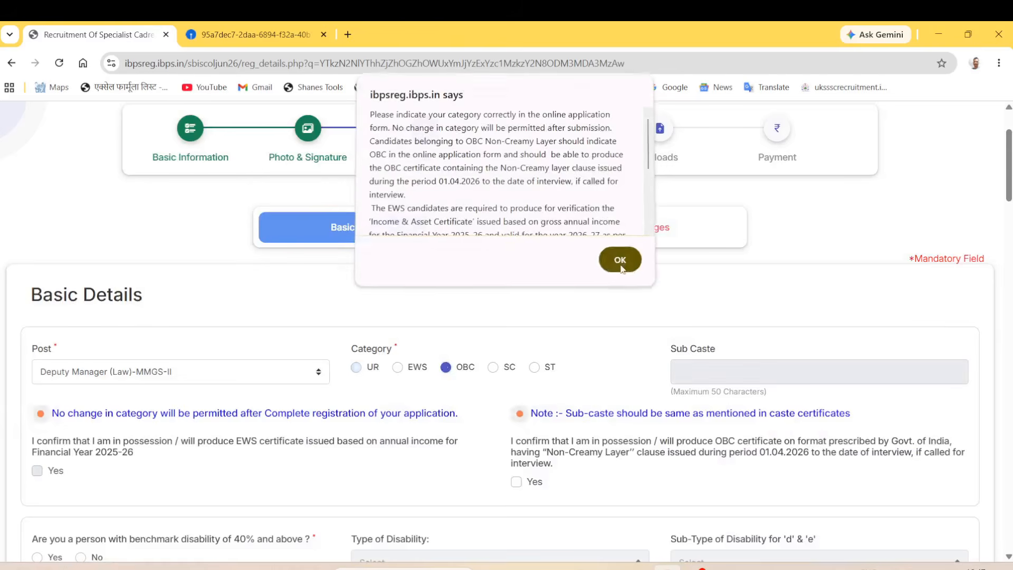
{"action": "left_click", "coordinate": [620, 260]}
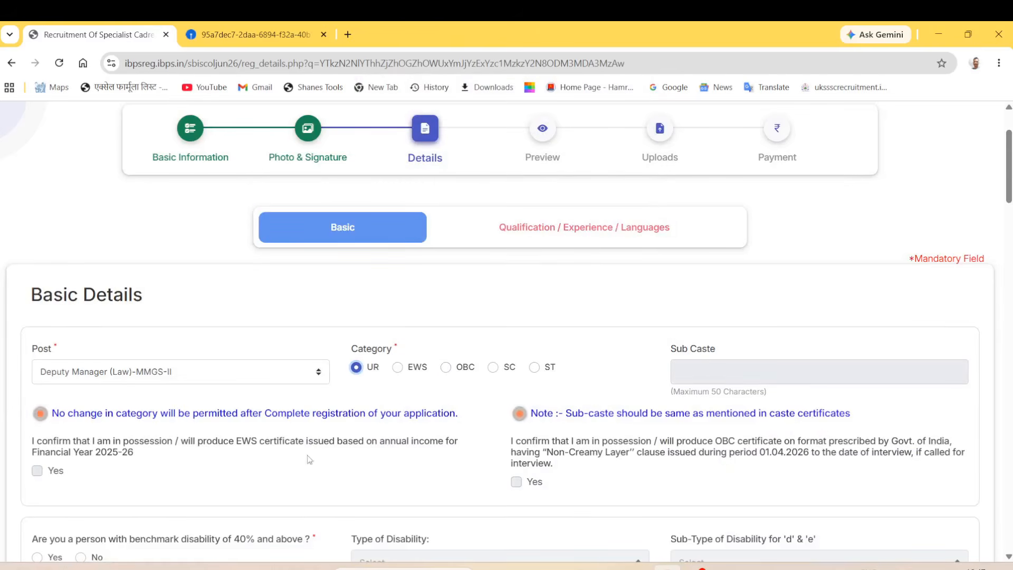
{"action": "scroll", "coordinate": [399, 481], "scroll_direction": "down", "scroll_amount": 3}
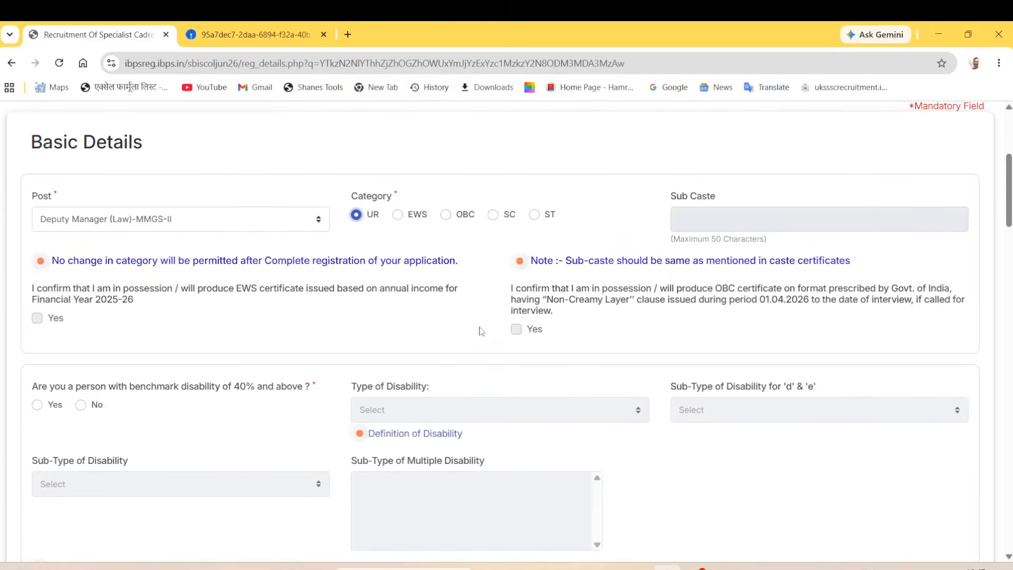
Step: Answer No to the 40% benchmark disability question
{"action": "scroll", "coordinate": [459, 337], "scroll_direction": "down", "scroll_amount": 2}
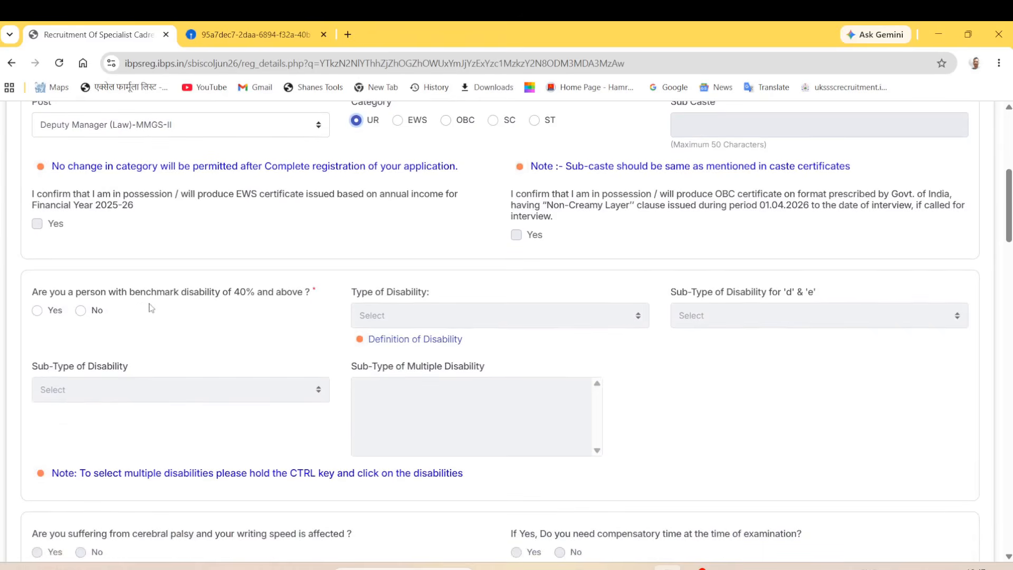
{"action": "left_click", "coordinate": [81, 311]}
{"action": "scroll", "coordinate": [205, 364], "scroll_direction": "down", "scroll_amount": 5}
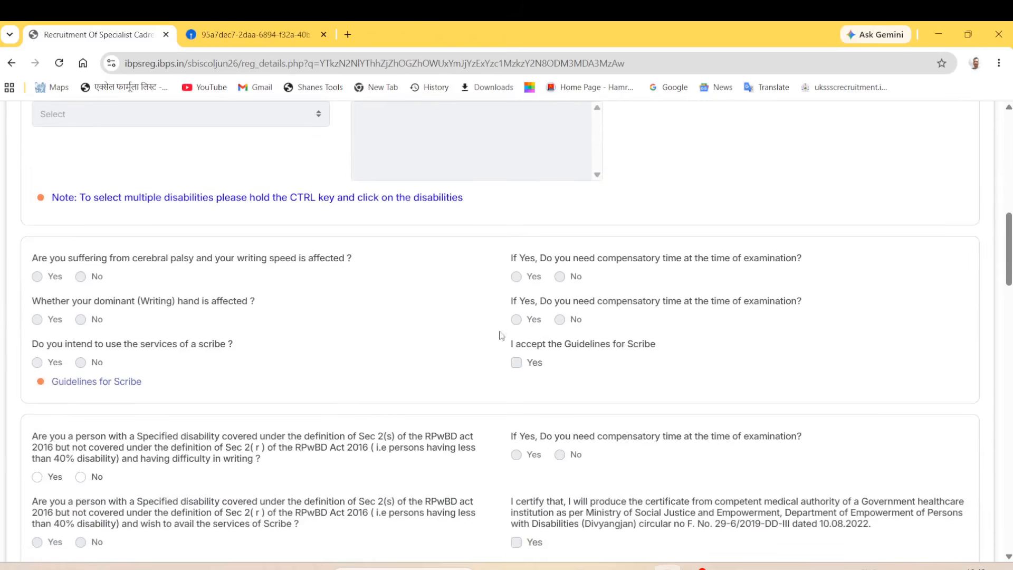
{"action": "scroll", "coordinate": [422, 456], "scroll_direction": "down", "scroll_amount": 1}
{"action": "scroll", "coordinate": [688, 529], "scroll_direction": "down", "scroll_amount": 1}
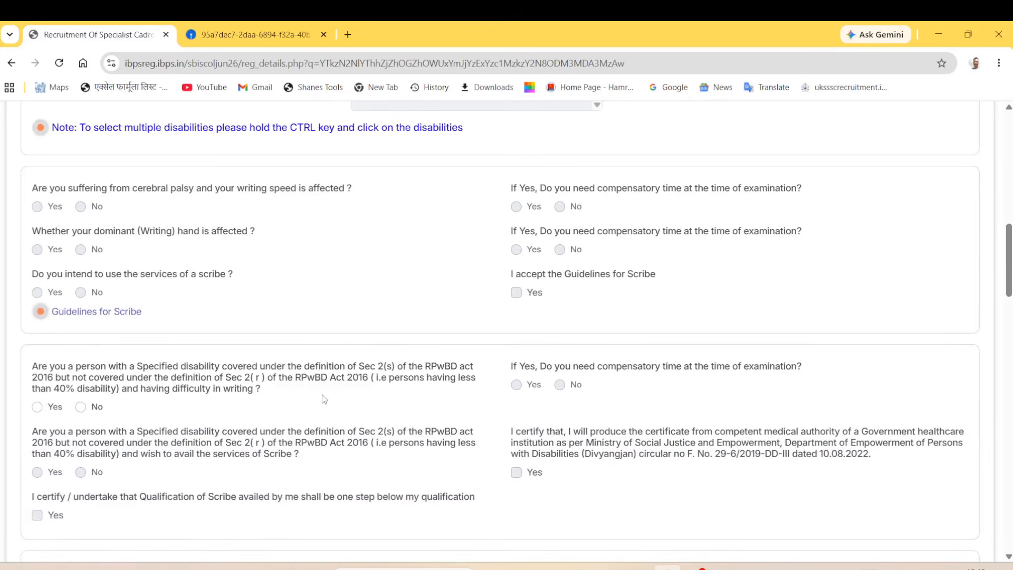
{"action": "scroll", "coordinate": [319, 402], "scroll_direction": "up", "scroll_amount": 6}
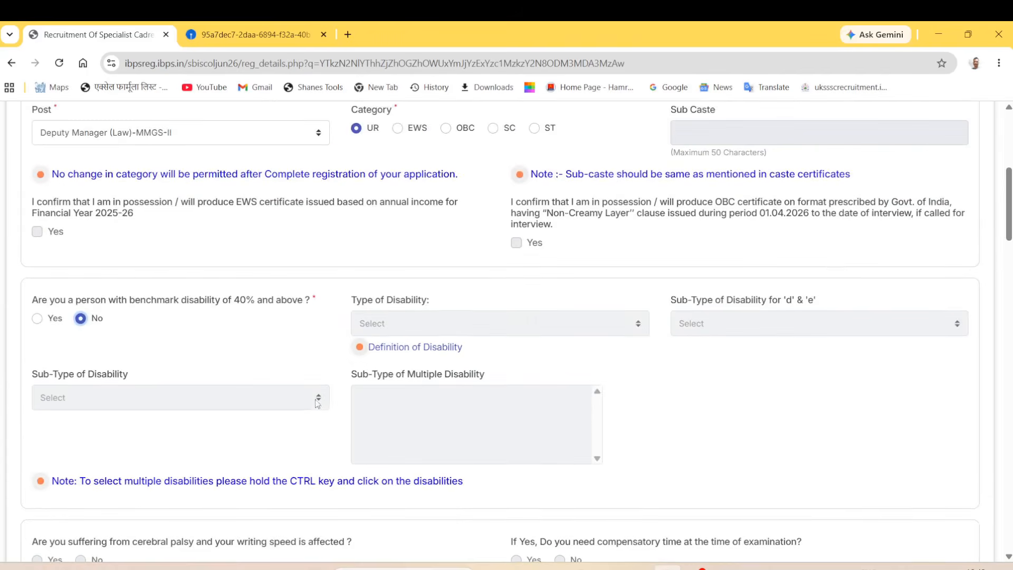
{"action": "scroll", "coordinate": [245, 324], "scroll_direction": "down", "scroll_amount": 3}
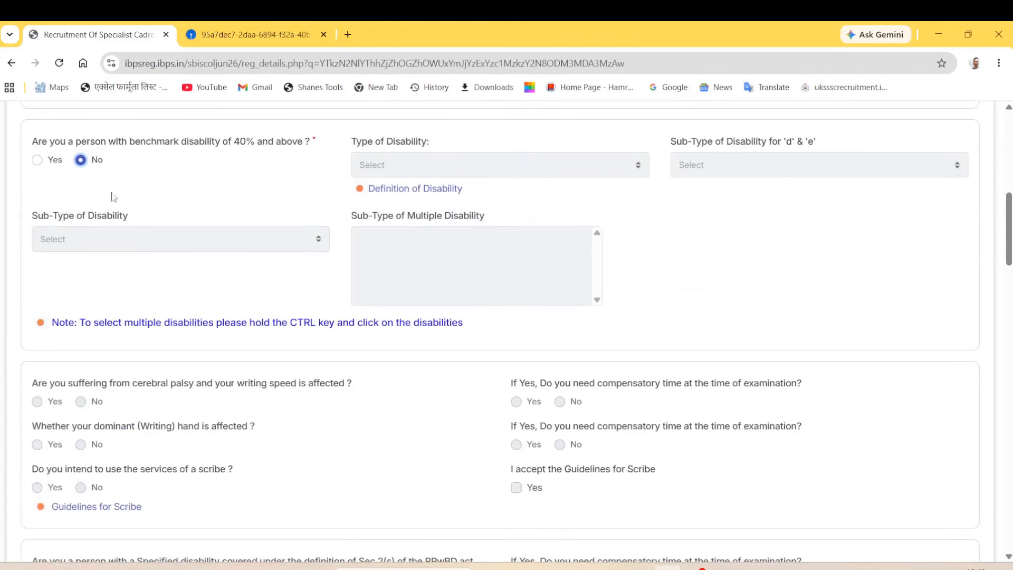
{"action": "scroll", "coordinate": [119, 307], "scroll_direction": "down", "scroll_amount": 5}
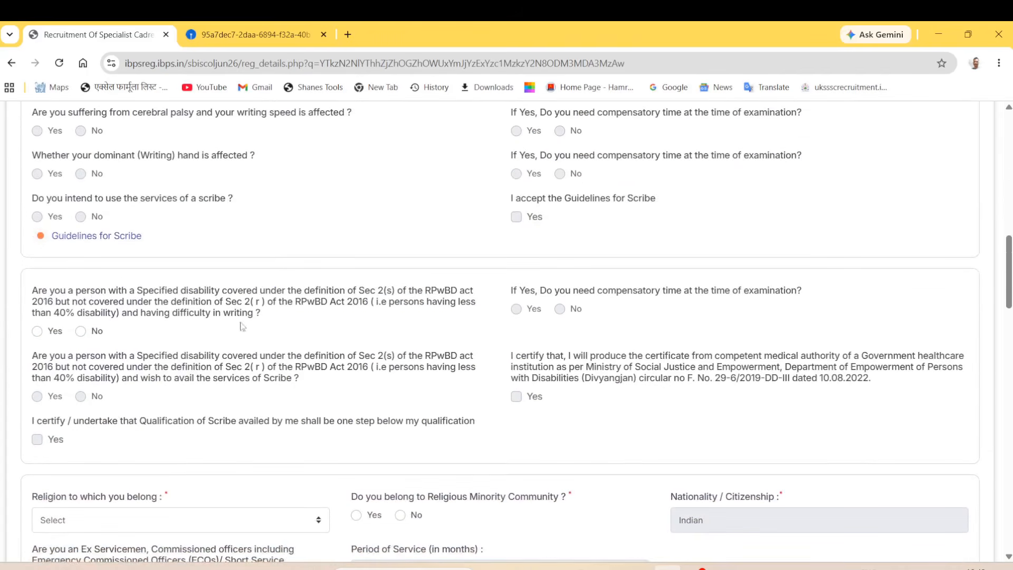
Step: Answer No to the specified-disability writing-difficulty question
{"action": "left_click", "coordinate": [80, 331]}
{"action": "scroll", "coordinate": [376, 317], "scroll_direction": "down", "scroll_amount": 1}
{"action": "scroll", "coordinate": [287, 375], "scroll_direction": "down", "scroll_amount": 4}
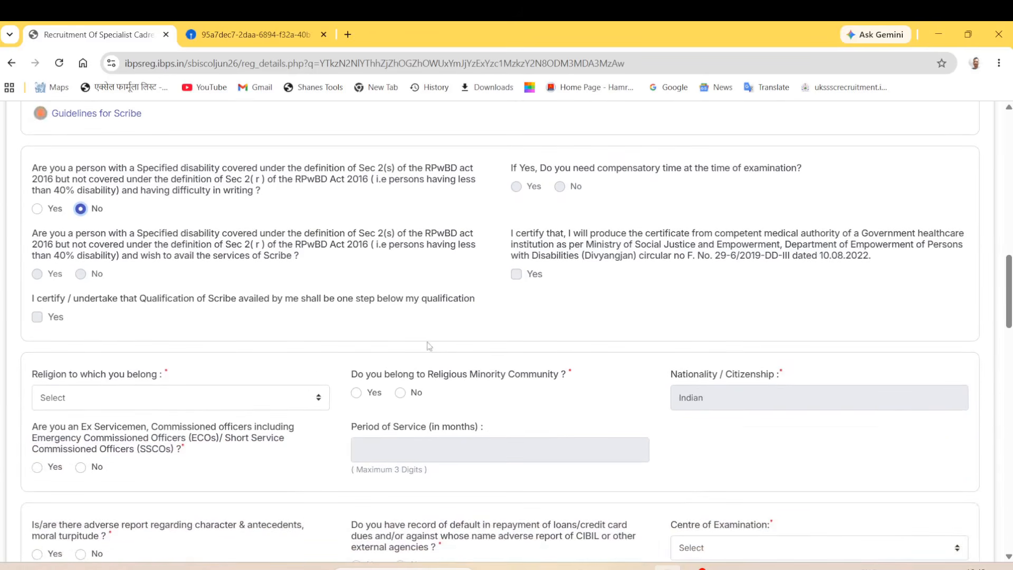
{"action": "scroll", "coordinate": [219, 377], "scroll_direction": "down", "scroll_amount": 1}
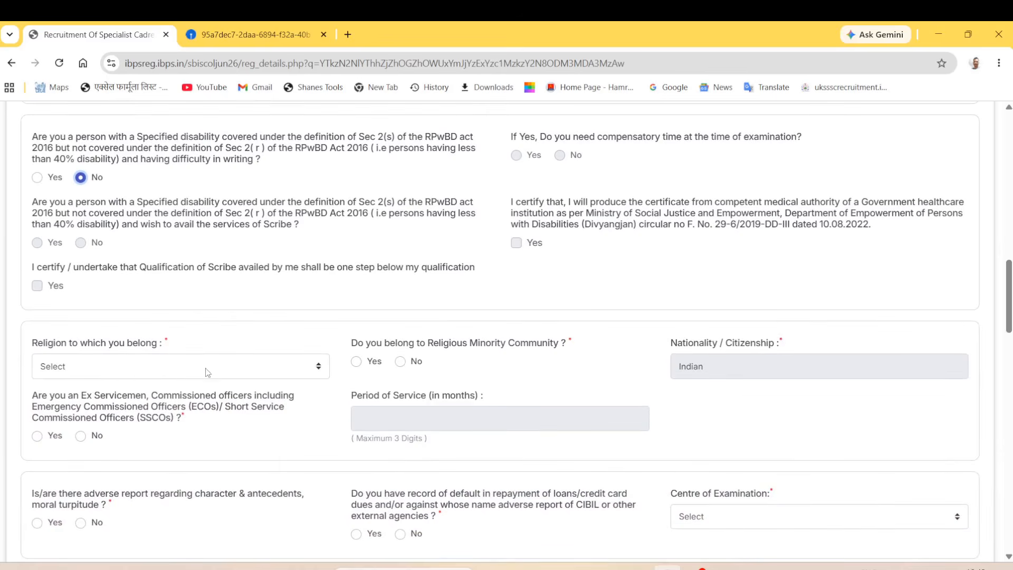
Step: Set religion to Hindu and answer No to religious minority
{"action": "left_click", "coordinate": [206, 372]}
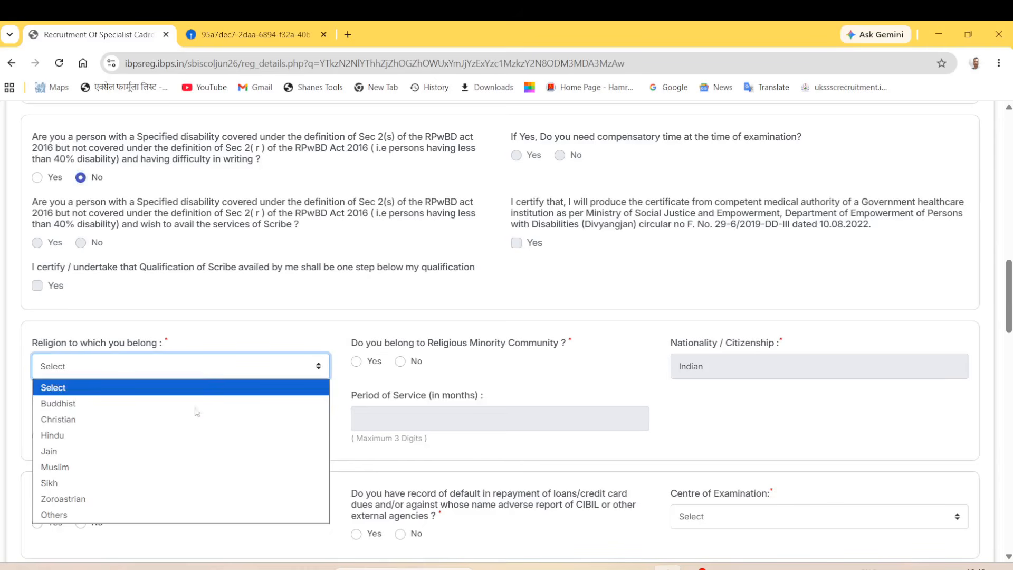
{"action": "left_click", "coordinate": [67, 441]}
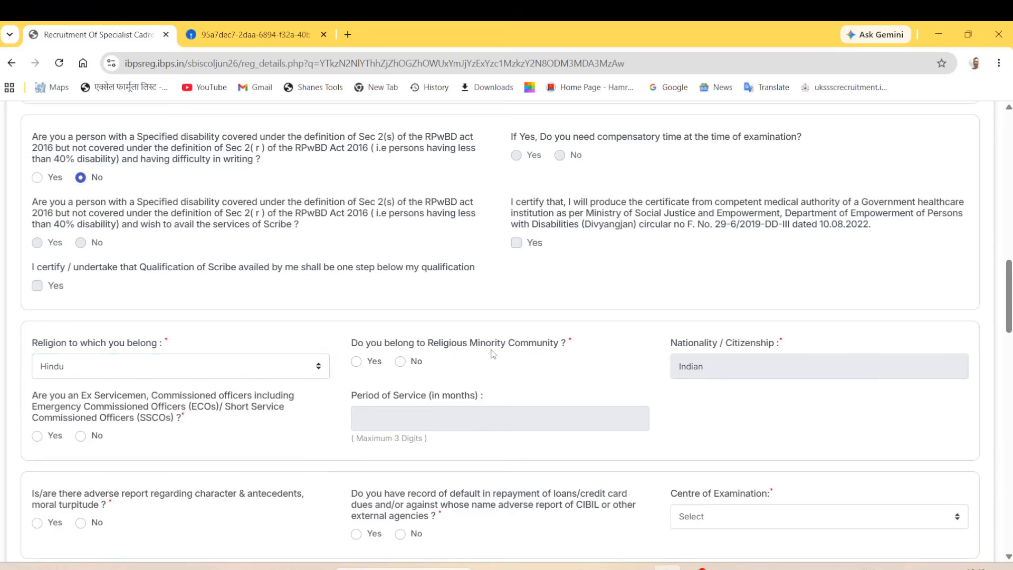
{"action": "left_click", "coordinate": [400, 362]}
Step: Answer No to the ex-serviceman, adverse character report and loan default questions
{"action": "scroll", "coordinate": [681, 386], "scroll_direction": "down", "scroll_amount": 1}
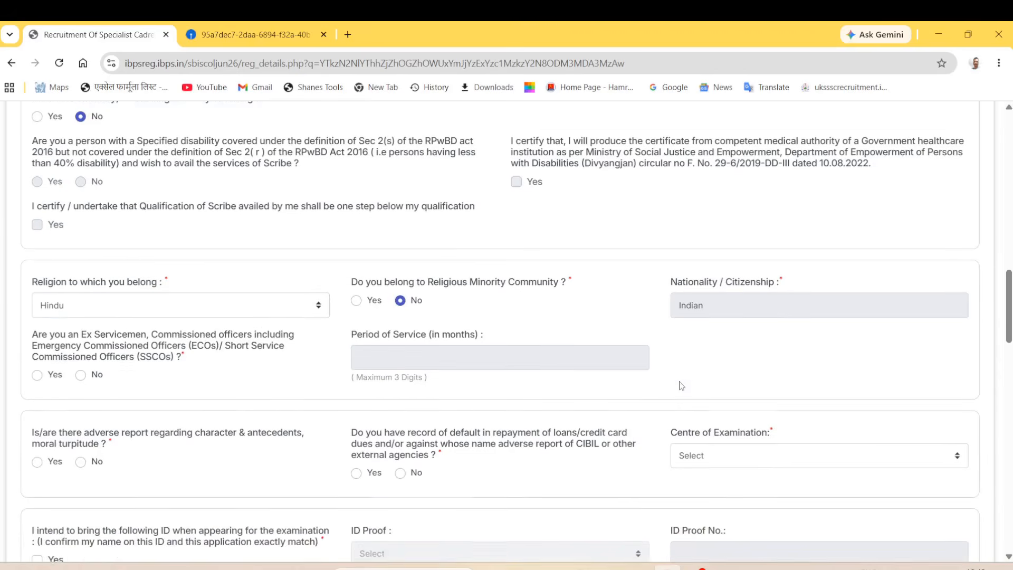
{"action": "scroll", "coordinate": [681, 385], "scroll_direction": "down", "scroll_amount": 1}
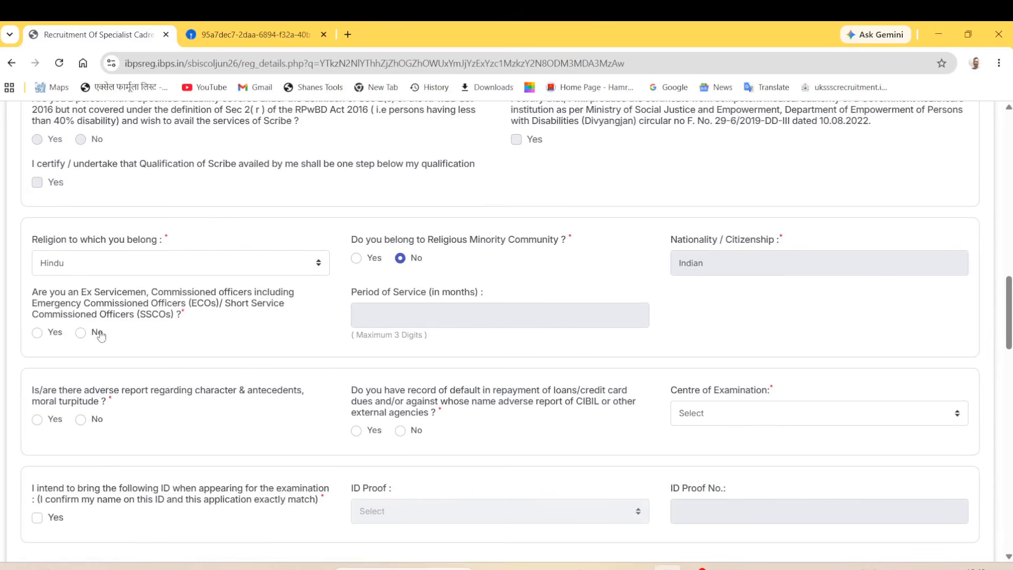
{"action": "left_click", "coordinate": [81, 332]}
{"action": "scroll", "coordinate": [609, 470], "scroll_direction": "down", "scroll_amount": 1}
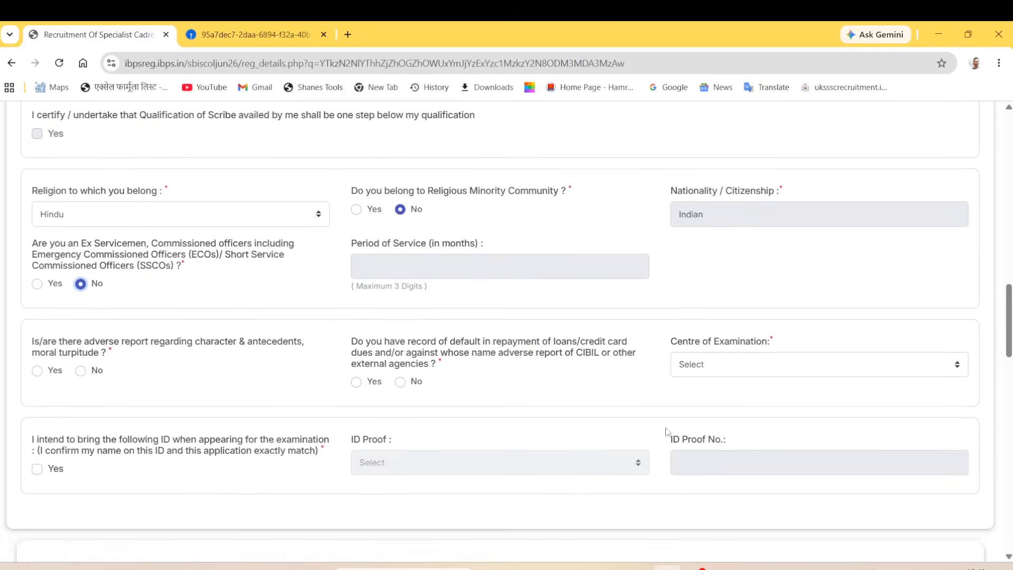
{"action": "scroll", "coordinate": [516, 383], "scroll_direction": "down", "scroll_amount": 1}
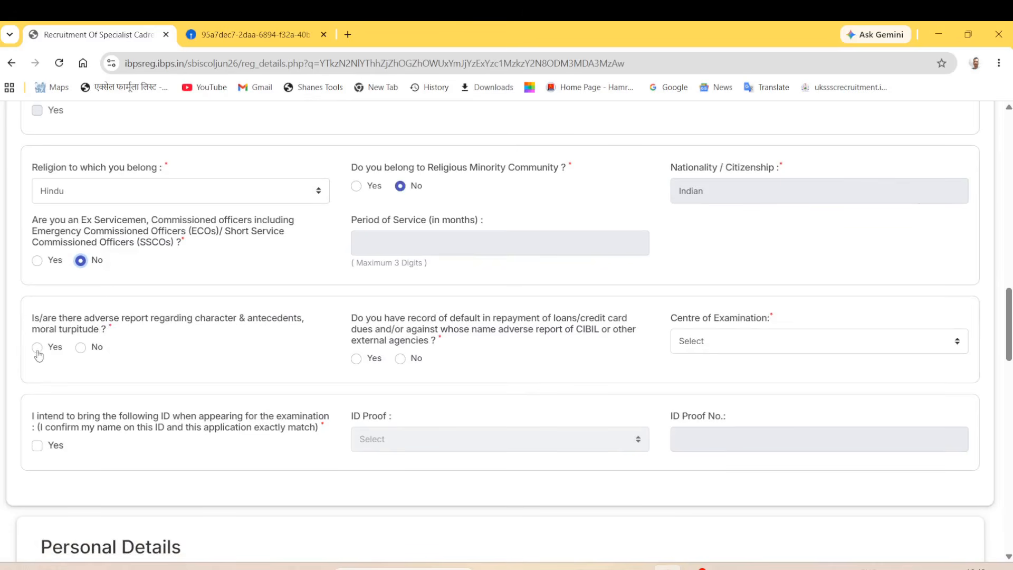
{"action": "left_click", "coordinate": [80, 349]}
{"action": "left_click", "coordinate": [430, 321]}
{"action": "left_click", "coordinate": [400, 359]}
Step: Choose Kanpur as the centre of examination
{"action": "left_click", "coordinate": [739, 345]}
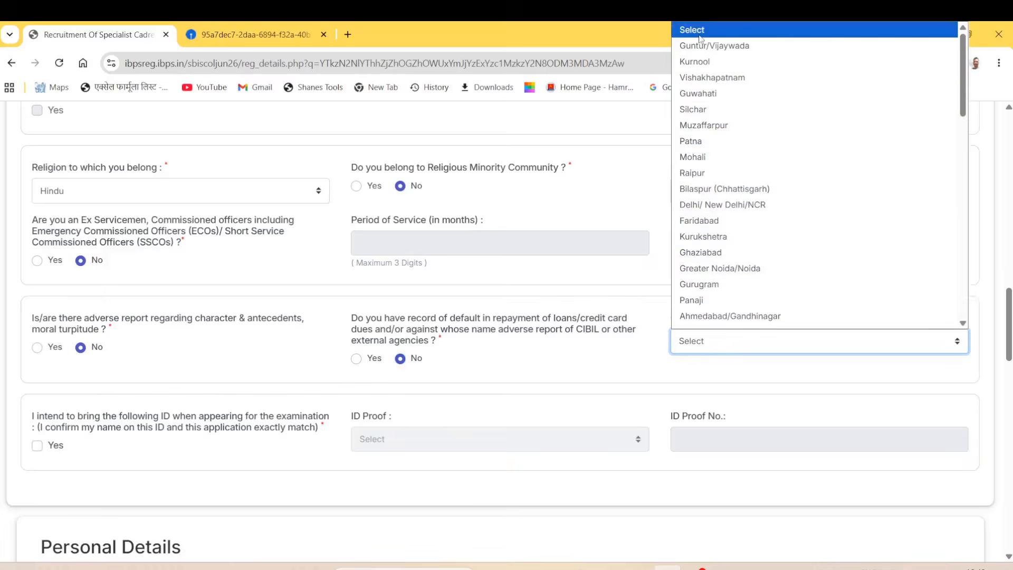
{"action": "scroll", "coordinate": [759, 274], "scroll_direction": "down", "scroll_amount": 5}
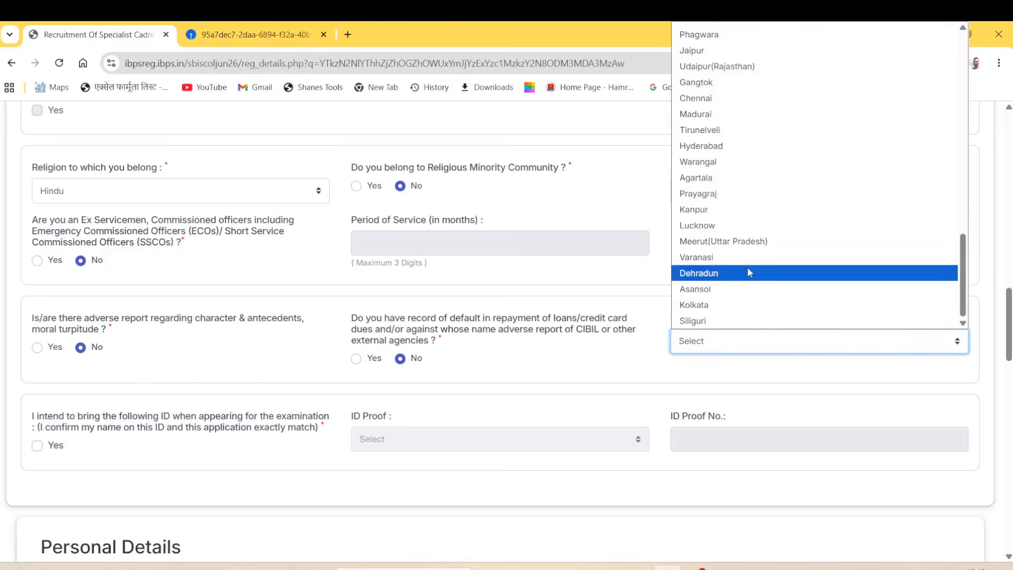
{"action": "left_click", "coordinate": [657, 373]}
{"action": "left_click", "coordinate": [722, 348]}
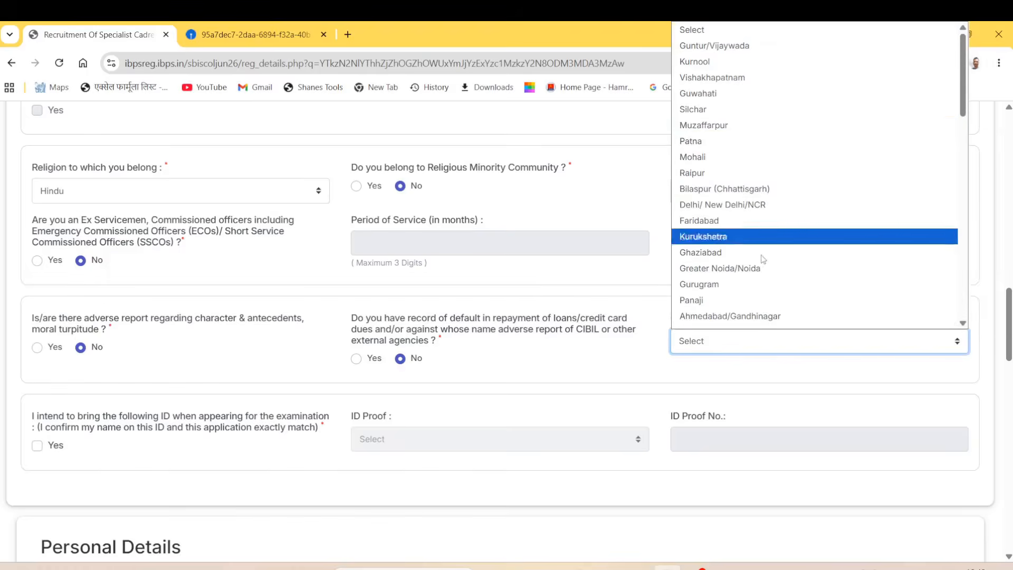
{"action": "scroll", "coordinate": [791, 221], "scroll_direction": "down", "scroll_amount": 15}
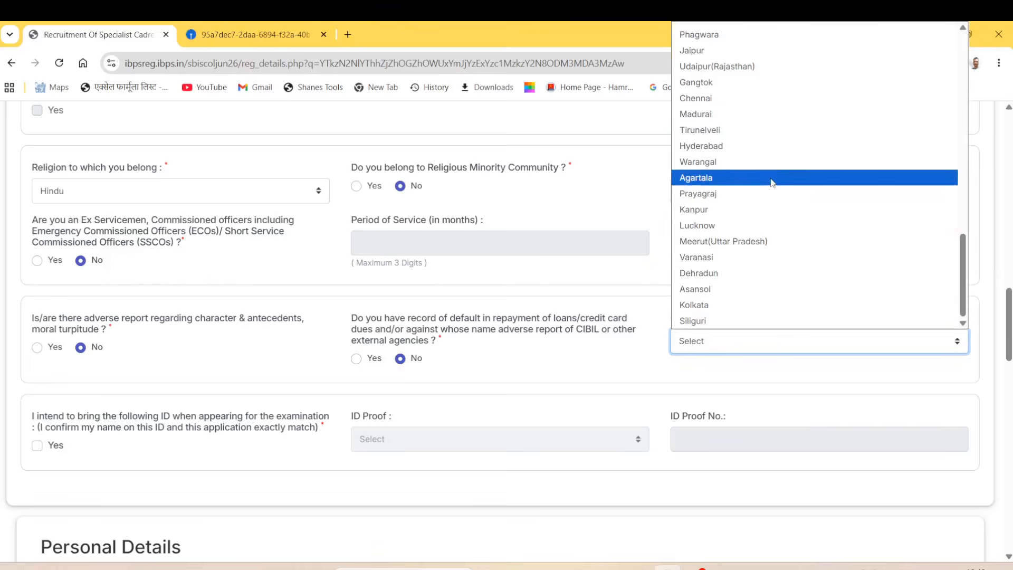
{"action": "left_click", "coordinate": [780, 209]}
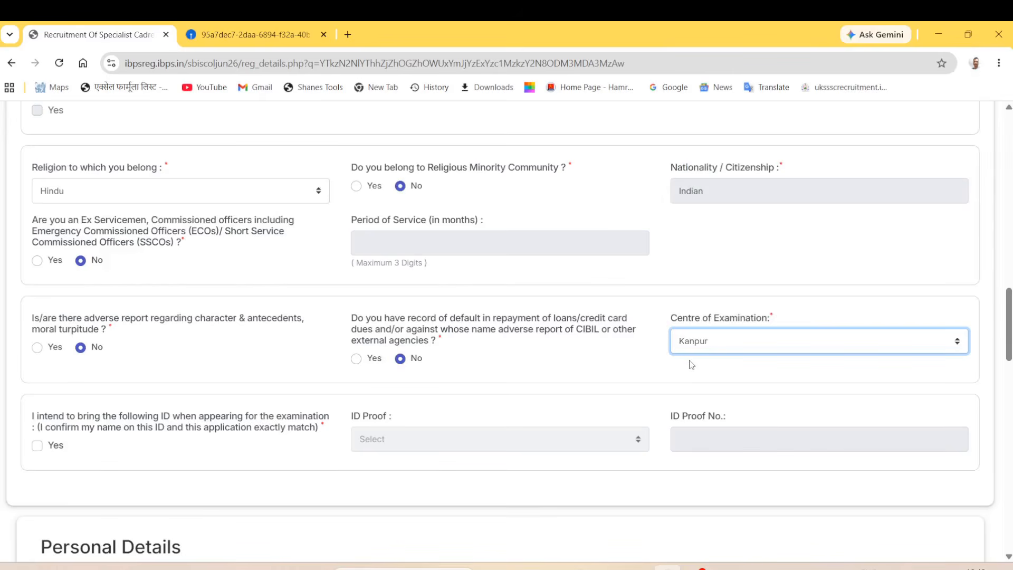
{"action": "scroll", "coordinate": [693, 363], "scroll_direction": "down", "scroll_amount": 2}
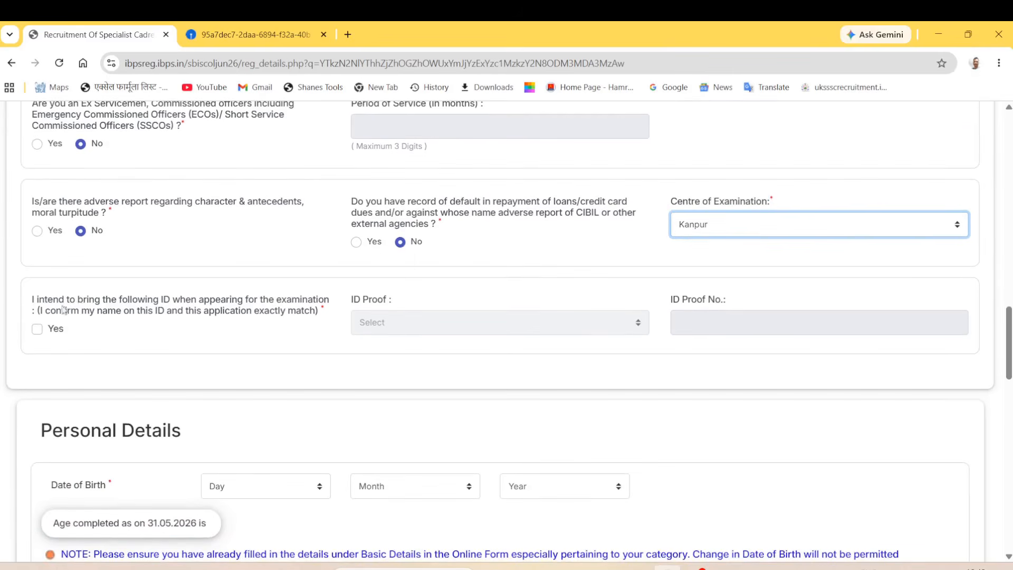
Step: Confirm bringing matching ID, choose Aadhaar Card as ID proof, and enter its number
{"action": "left_click", "coordinate": [86, 306]}
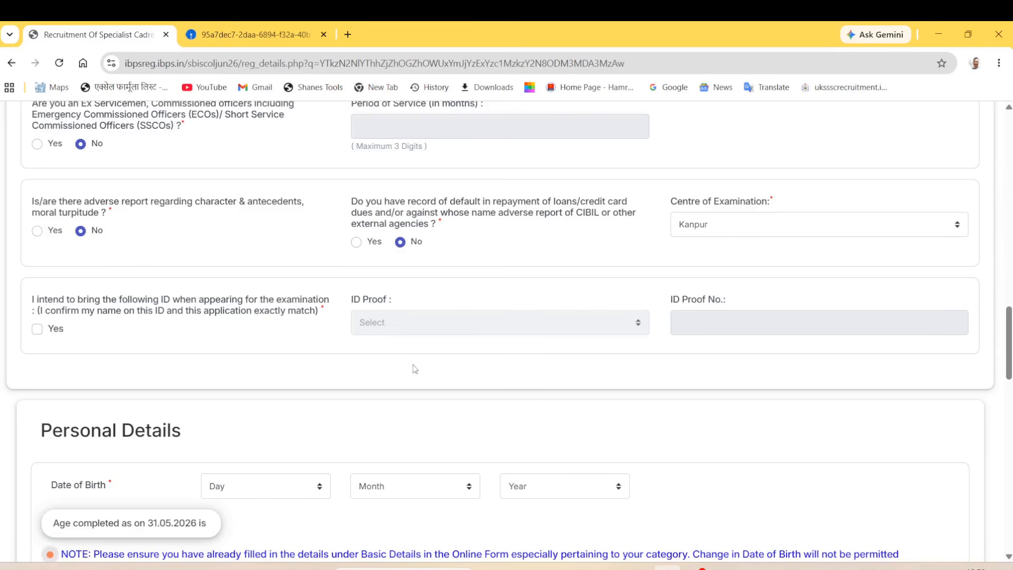
{"action": "left_click", "coordinate": [37, 333]}
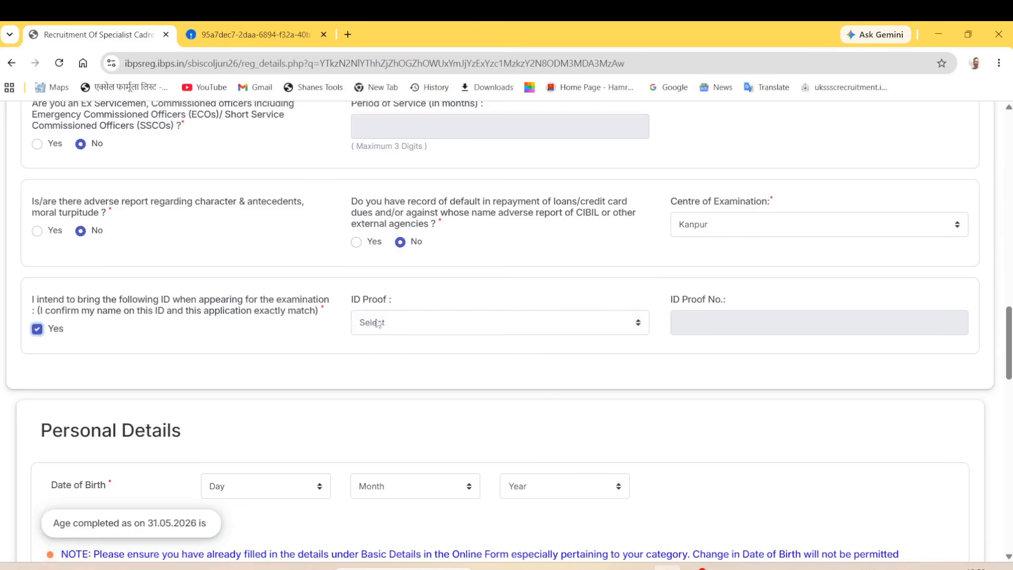
{"action": "left_click", "coordinate": [395, 322]}
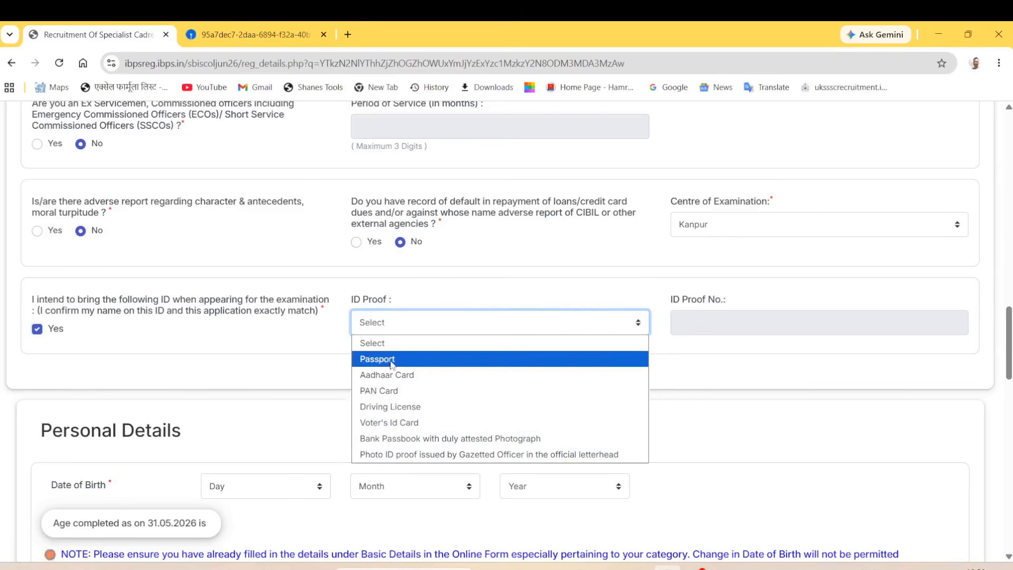
{"action": "left_click", "coordinate": [390, 379]}
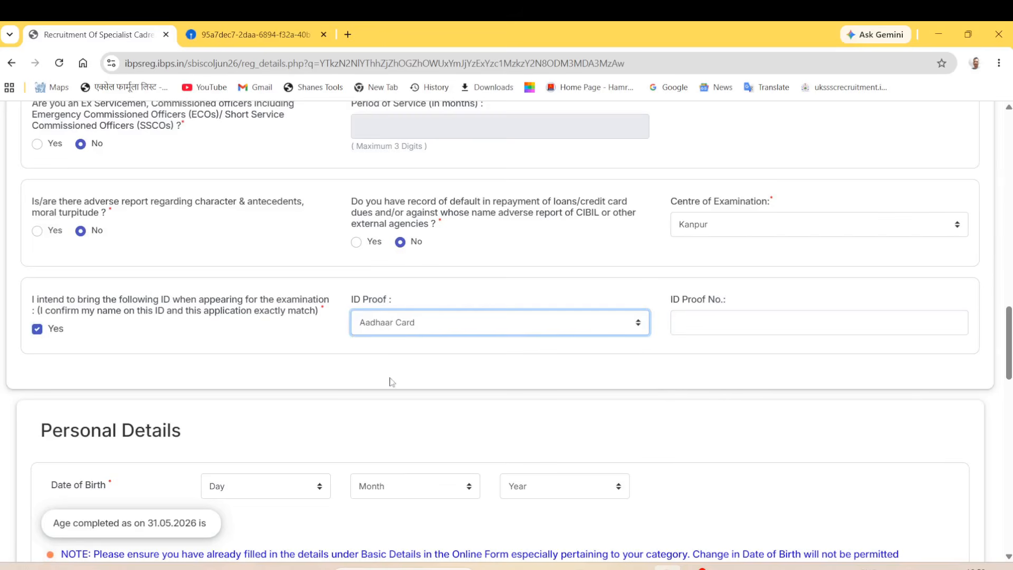
{"action": "left_click", "coordinate": [687, 330]}
{"action": "type", "text": "222222222"}
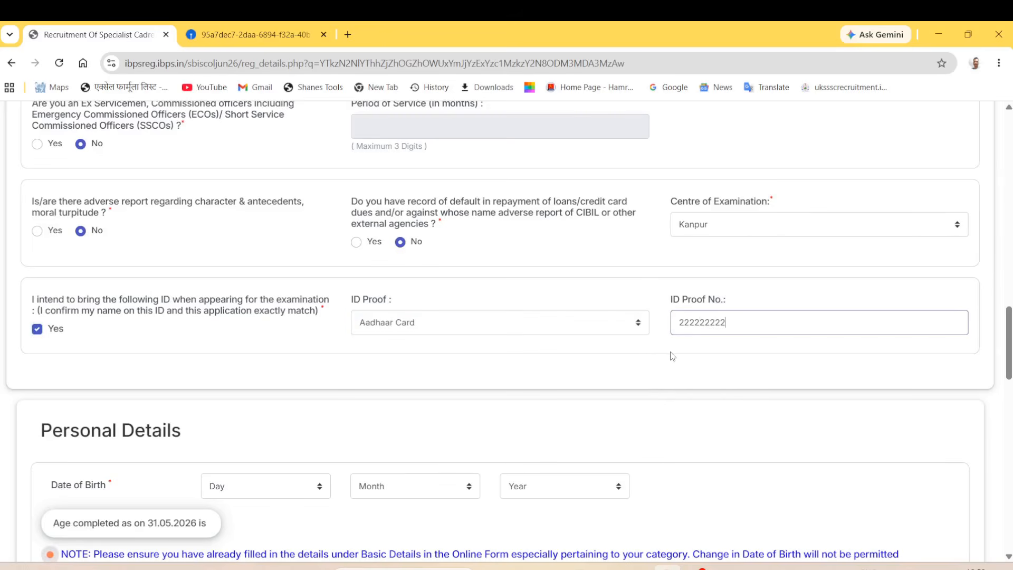
{"action": "scroll", "coordinate": [152, 425], "scroll_direction": "down", "scroll_amount": 5}
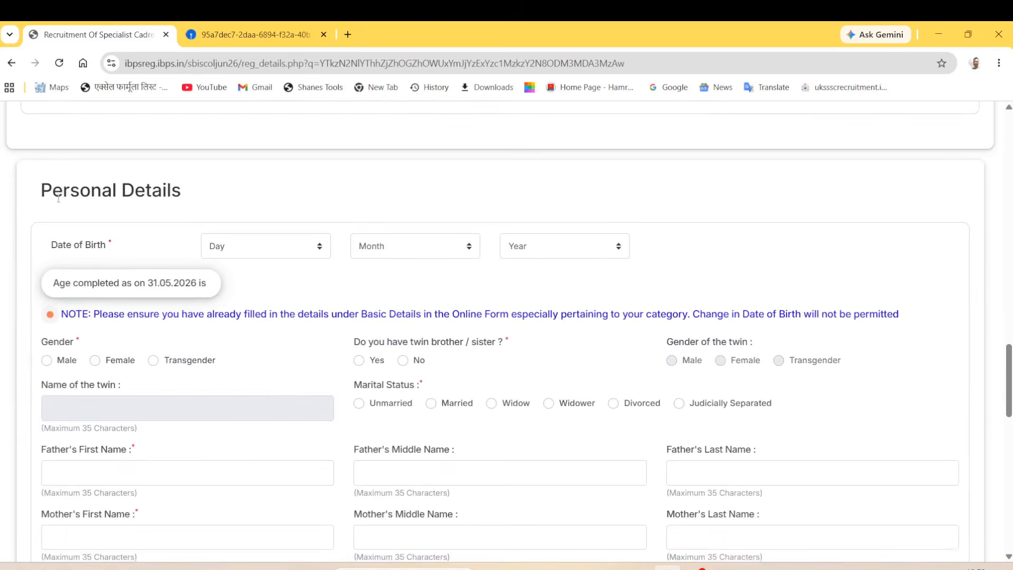
Step: Set the date of birth to 09 May 1996 and dismiss the year-change warning
{"action": "left_click", "coordinate": [263, 252]}
{"action": "left_click", "coordinate": [253, 408]}
{"action": "left_click", "coordinate": [401, 246]}
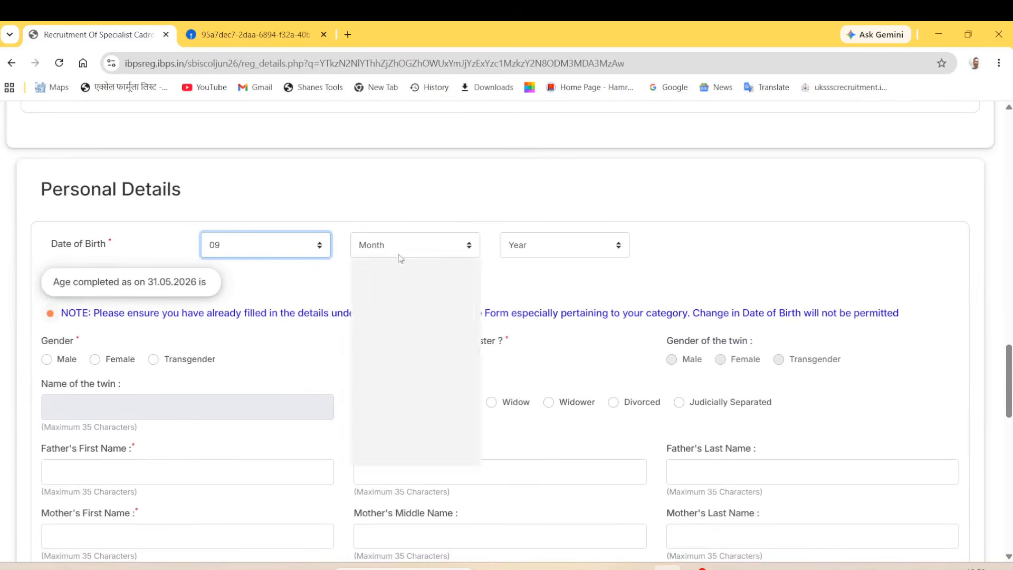
{"action": "left_click", "coordinate": [401, 345]}
{"action": "left_click", "coordinate": [545, 247]}
{"action": "left_click", "coordinate": [554, 361]}
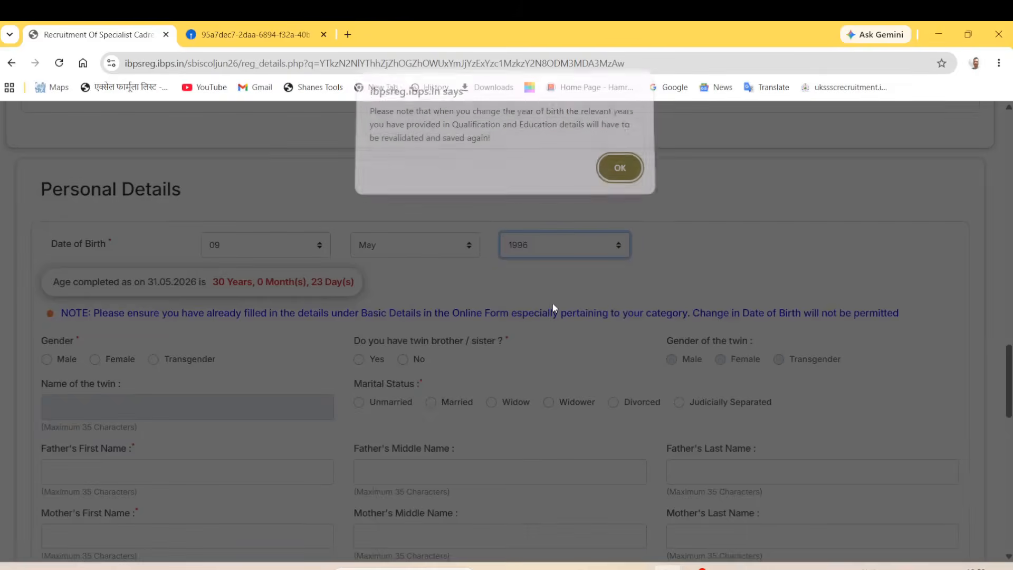
{"action": "left_click", "coordinate": [620, 174]}
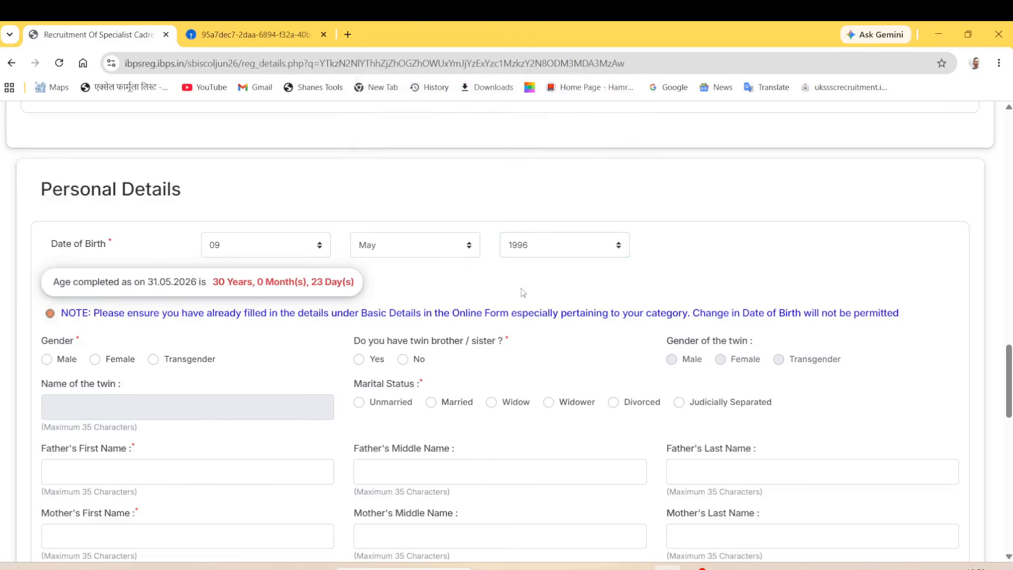
Step: Choose Male as gender and answer No to having a twin brother or sister
{"action": "scroll", "coordinate": [133, 332], "scroll_direction": "down", "scroll_amount": 2}
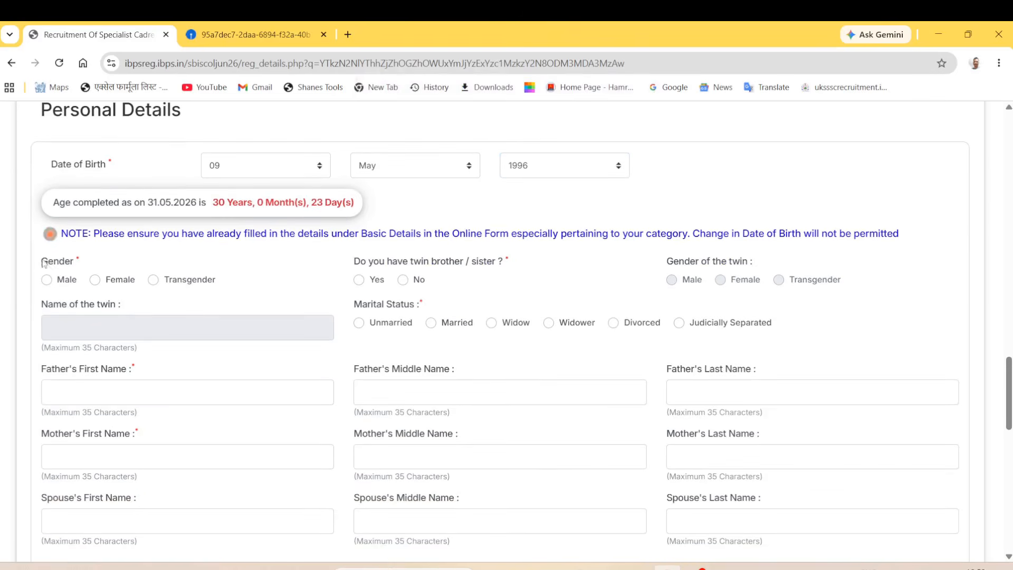
{"action": "left_click", "coordinate": [47, 280]}
{"action": "scroll", "coordinate": [405, 265], "scroll_direction": "down", "scroll_amount": 1}
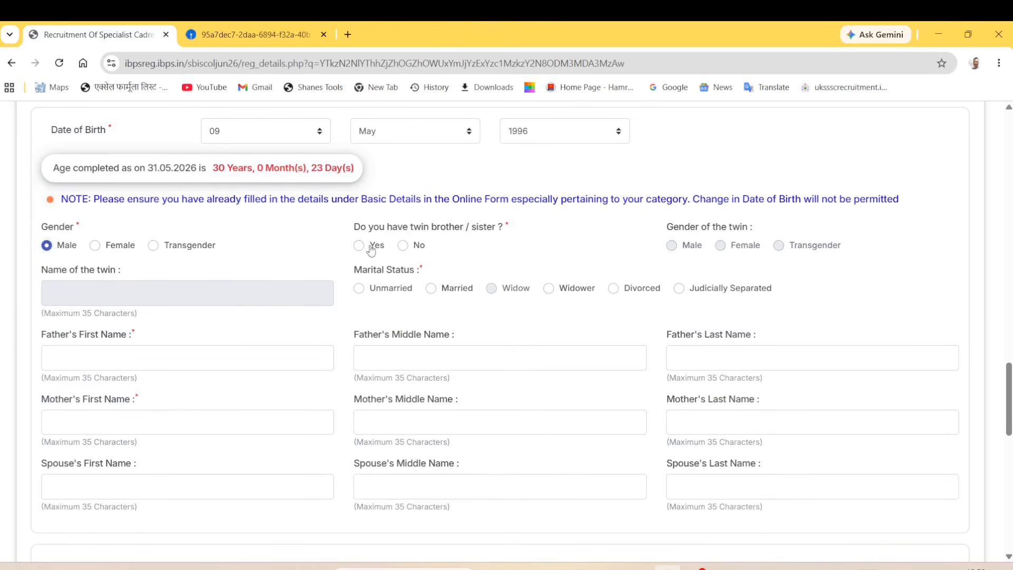
{"action": "left_click", "coordinate": [403, 245]}
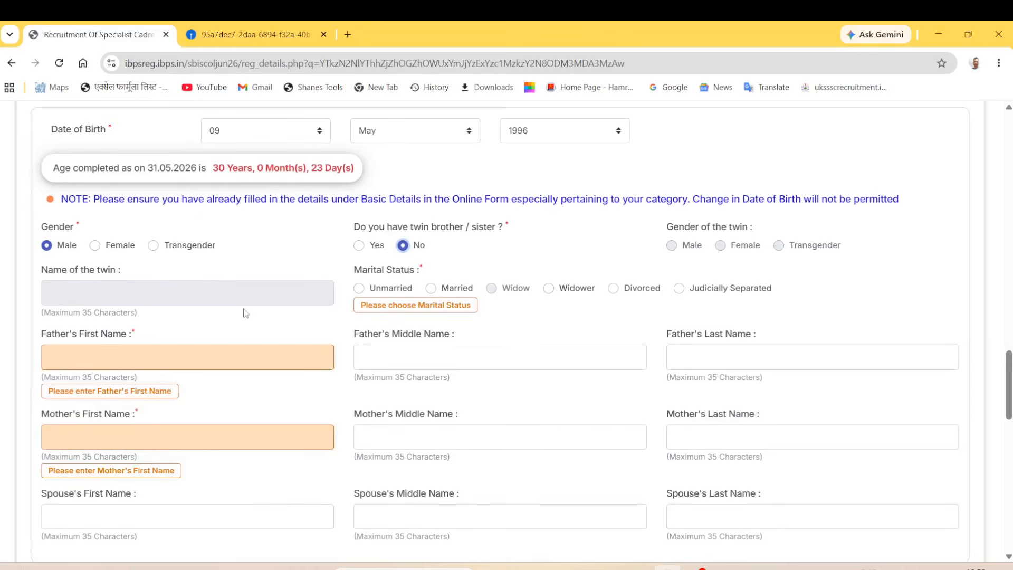
Step: Mark the applicant as Unmarried and enter the father's first, middle and last names
{"action": "left_click", "coordinate": [358, 290]}
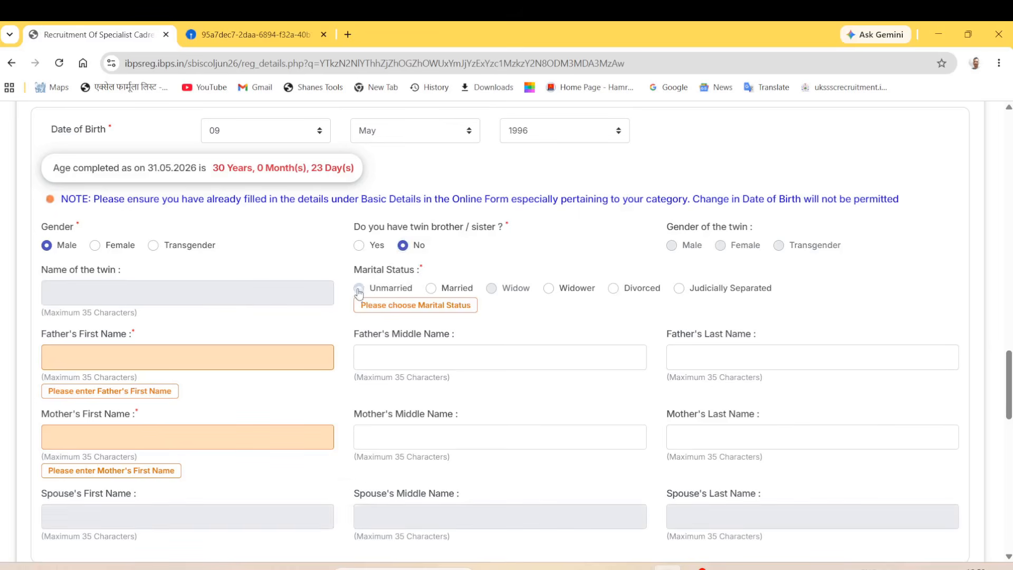
{"action": "scroll", "coordinate": [448, 343], "scroll_direction": "down", "scroll_amount": 1}
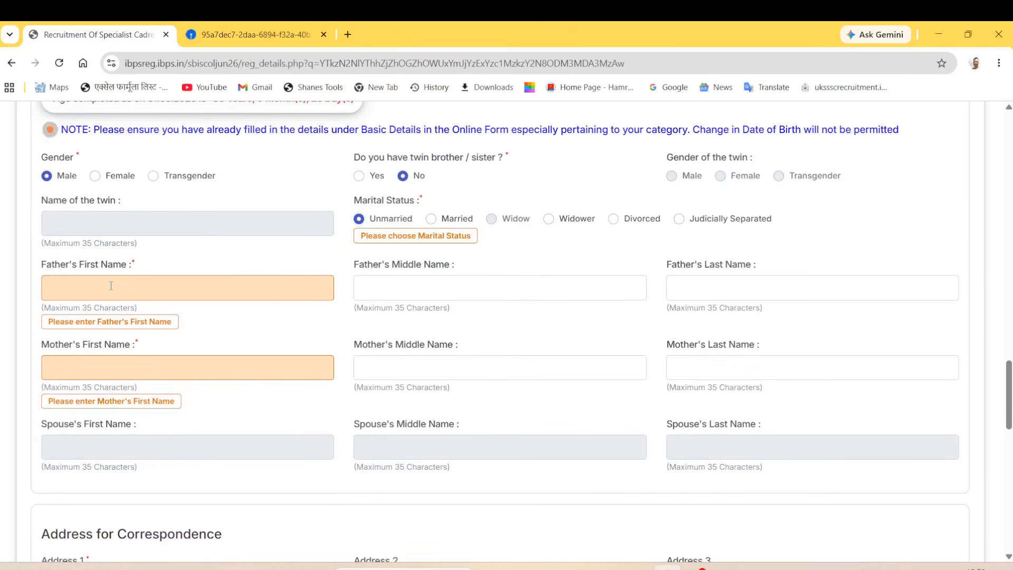
{"action": "type", "text": "ther fi"}
{"action": "left_click", "coordinate": [416, 296]}
{"action": "type", "text": "midd"}
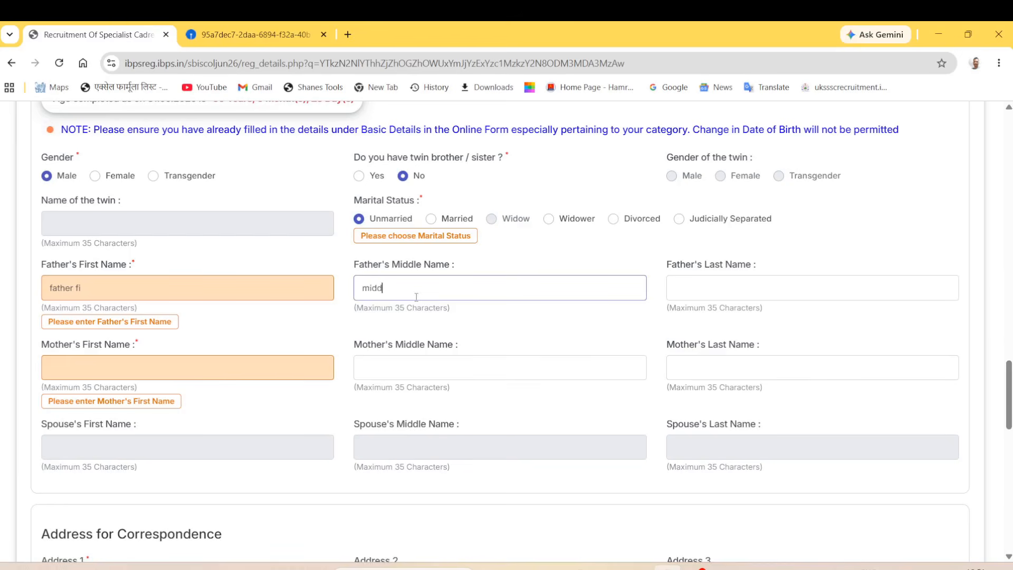
{"action": "key", "text": "BackSpace"}
{"action": "key", "text": "BackSpace"}
{"action": "left_click", "coordinate": [741, 292]}
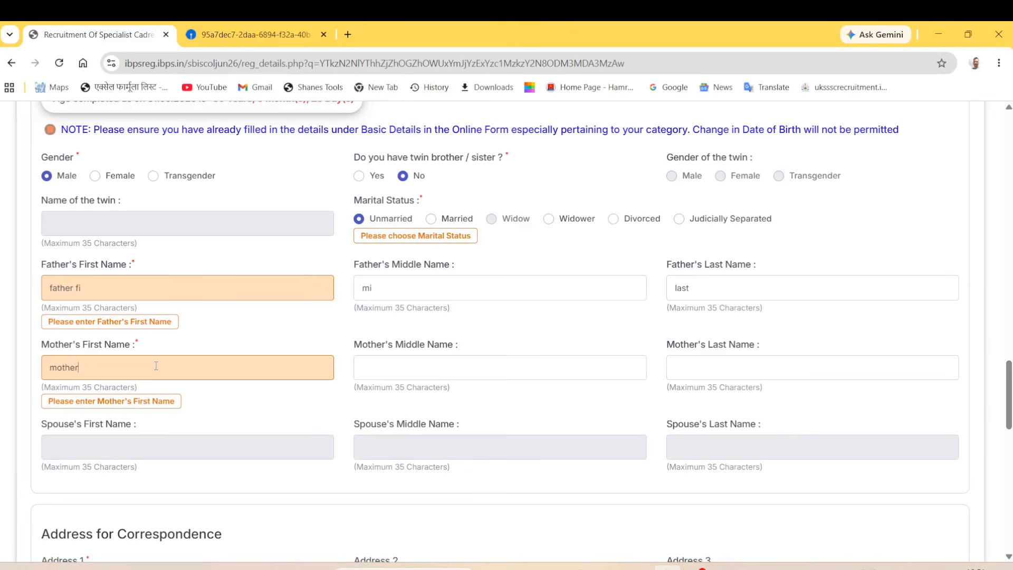
Step: Enter the mother's names, briefly try Married, then set marital status back to Unmarried
{"action": "left_click", "coordinate": [419, 374]}
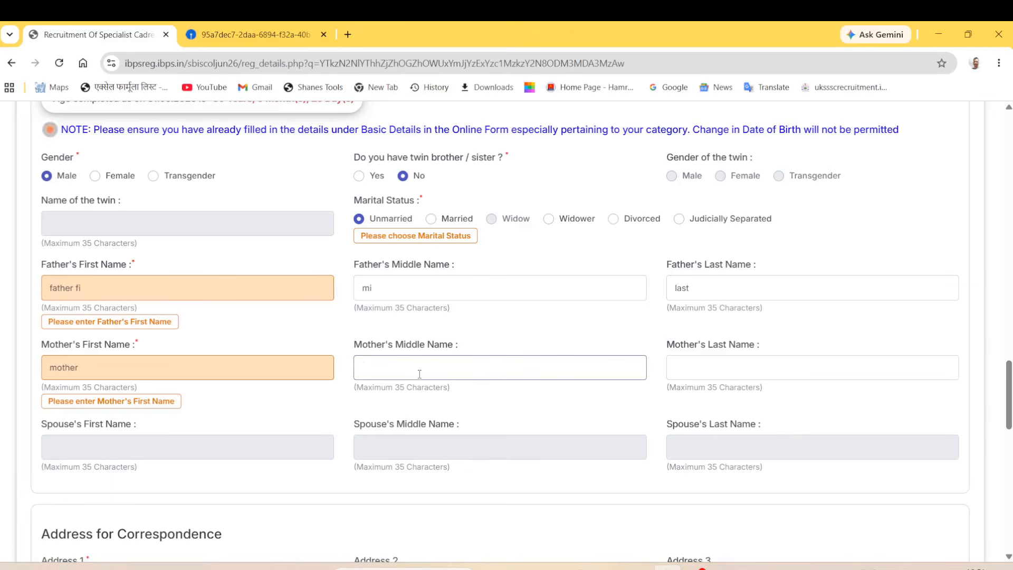
{"action": "left_click", "coordinate": [707, 378]}
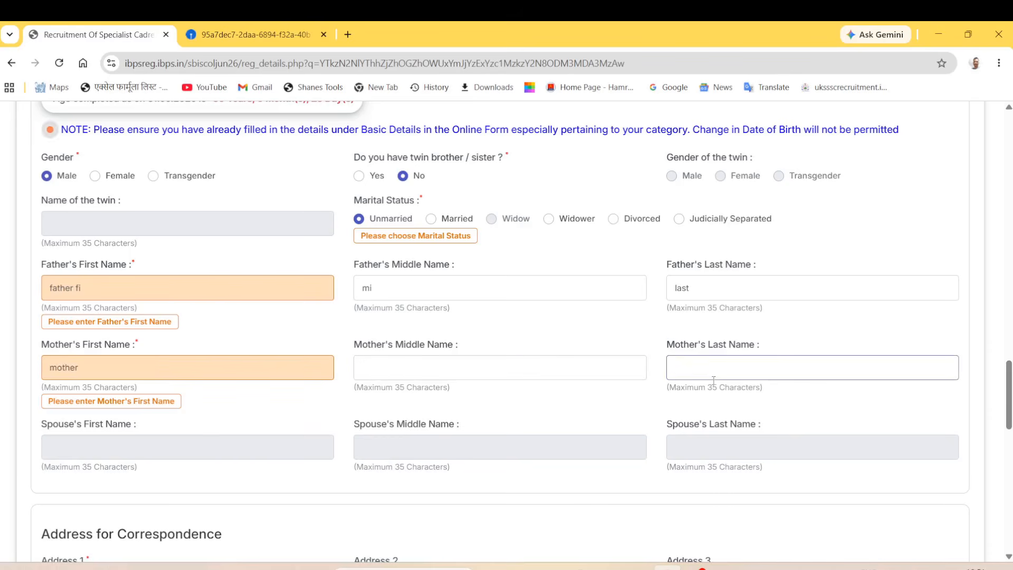
{"action": "left_click", "coordinate": [157, 449]}
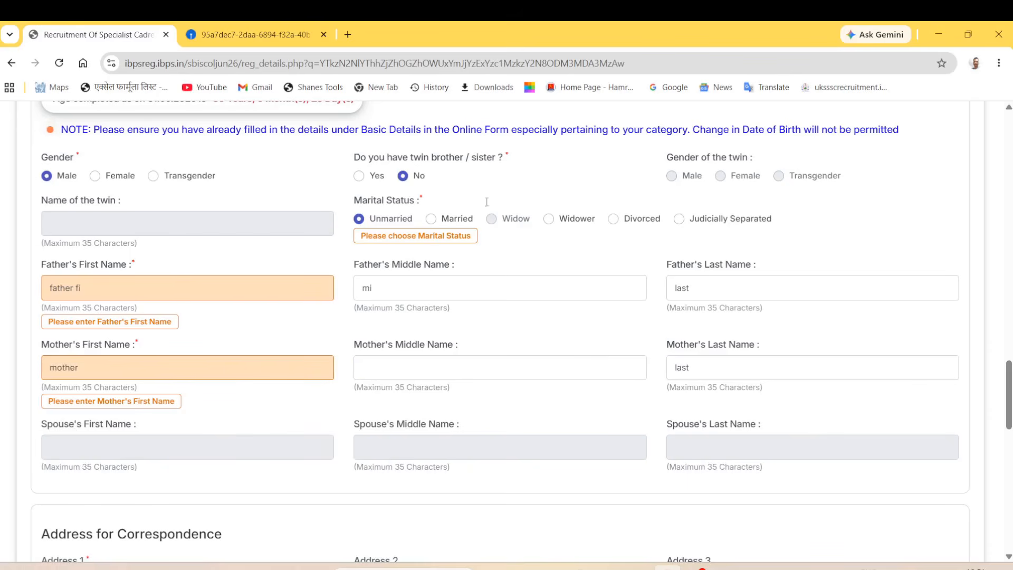
{"action": "left_click", "coordinate": [431, 218]}
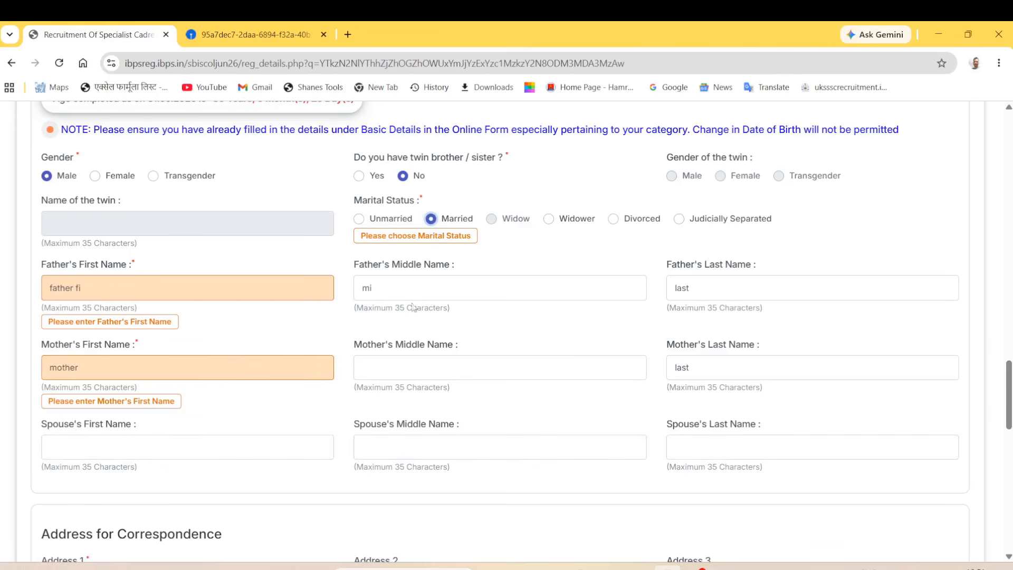
{"action": "left_click", "coordinate": [130, 455]}
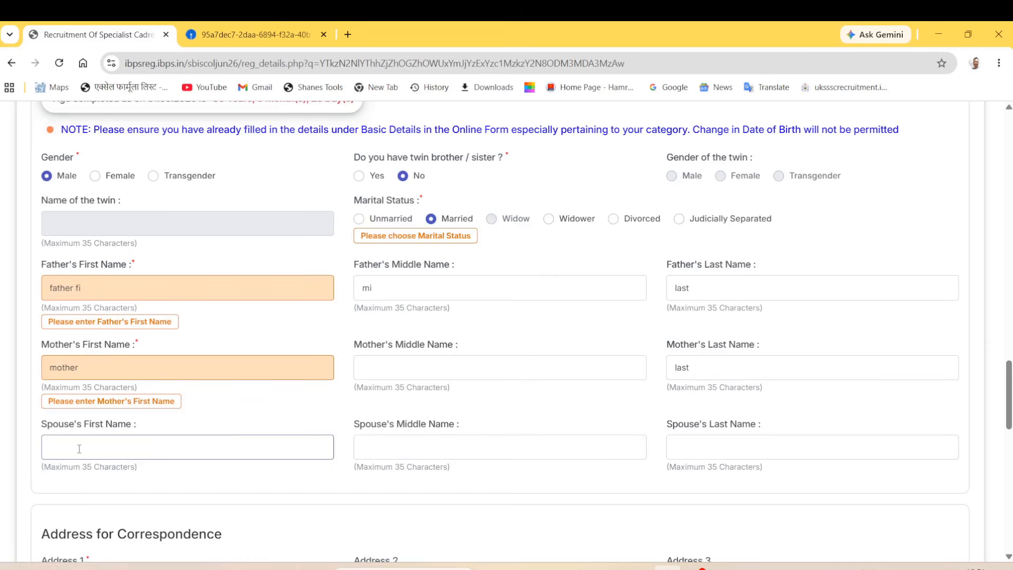
{"action": "left_click", "coordinate": [359, 220]}
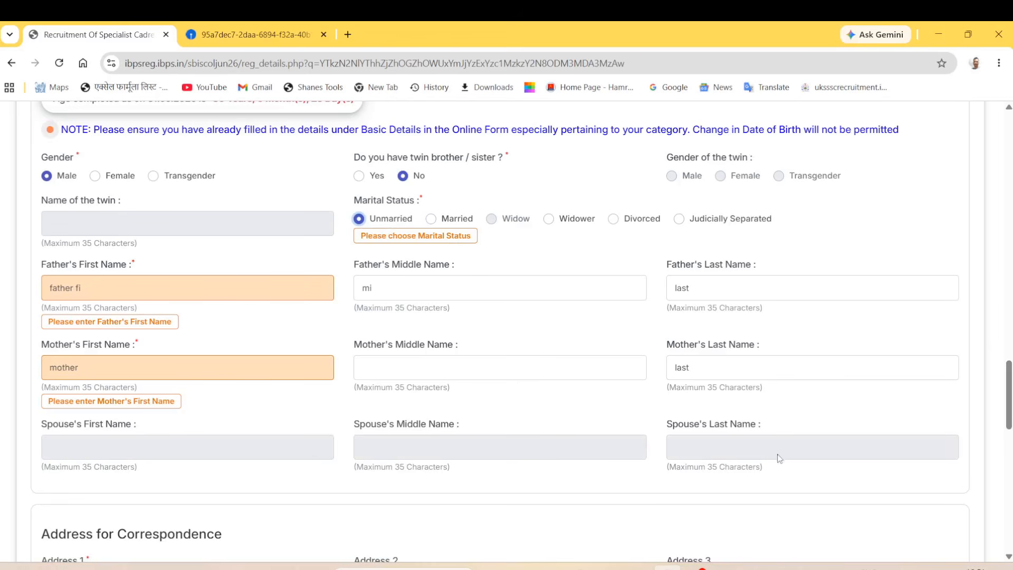
{"action": "scroll", "coordinate": [550, 514], "scroll_direction": "down", "scroll_amount": 5}
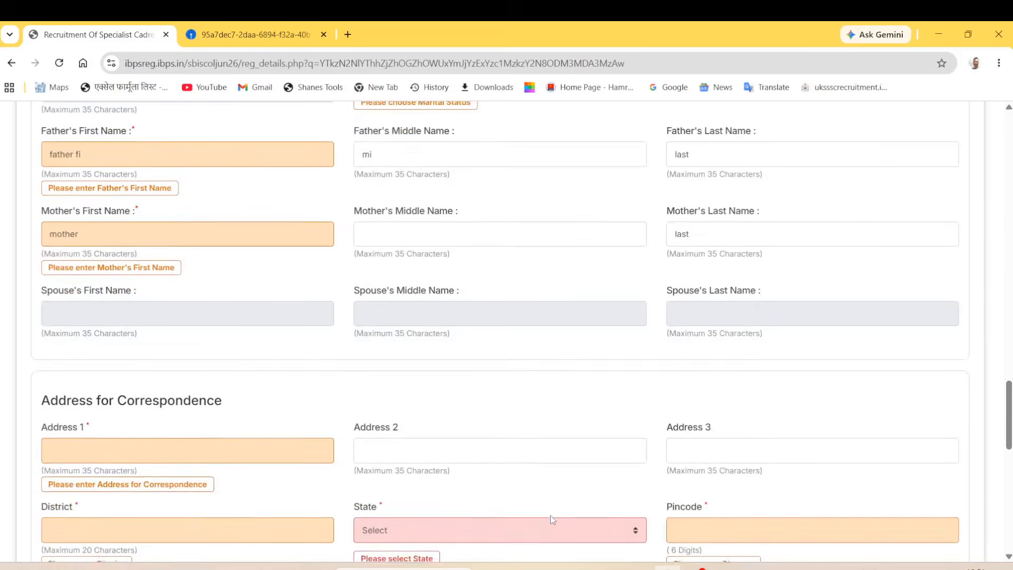
Step: Fill the correspondence address lines and district, choose UTTAR PRADESH and enter pincode 111111
{"action": "scroll", "coordinate": [178, 296], "scroll_direction": "down", "scroll_amount": 2}
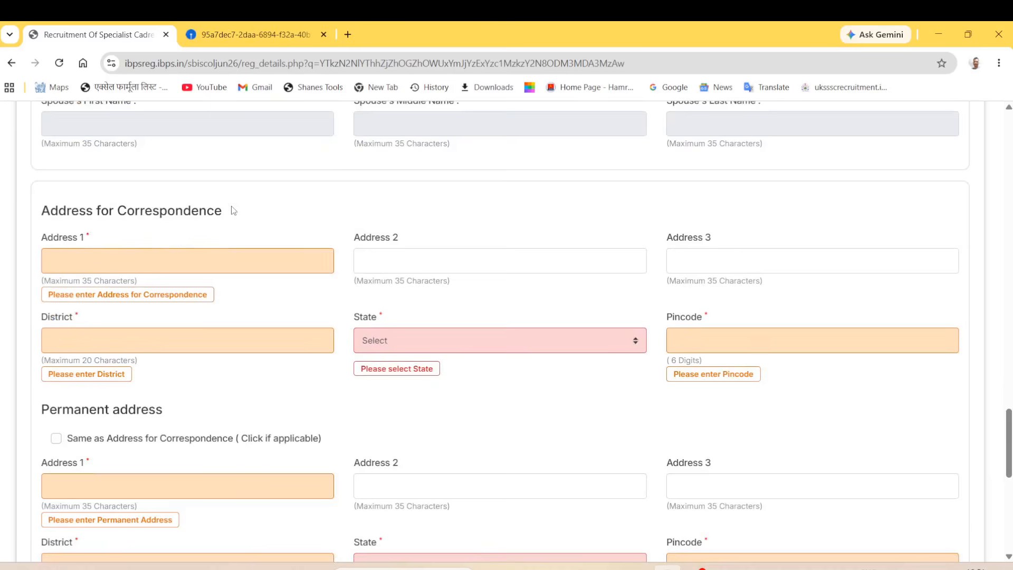
{"action": "scroll", "coordinate": [234, 211], "scroll_direction": "down", "scroll_amount": 1}
{"action": "type", "text": "dd"}
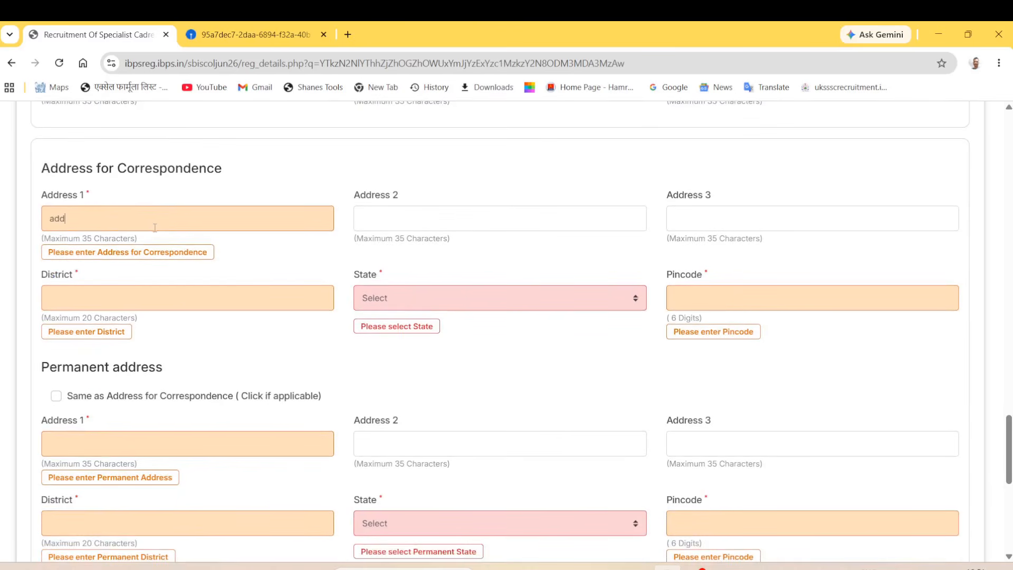
{"action": "type", "text": "add2"}
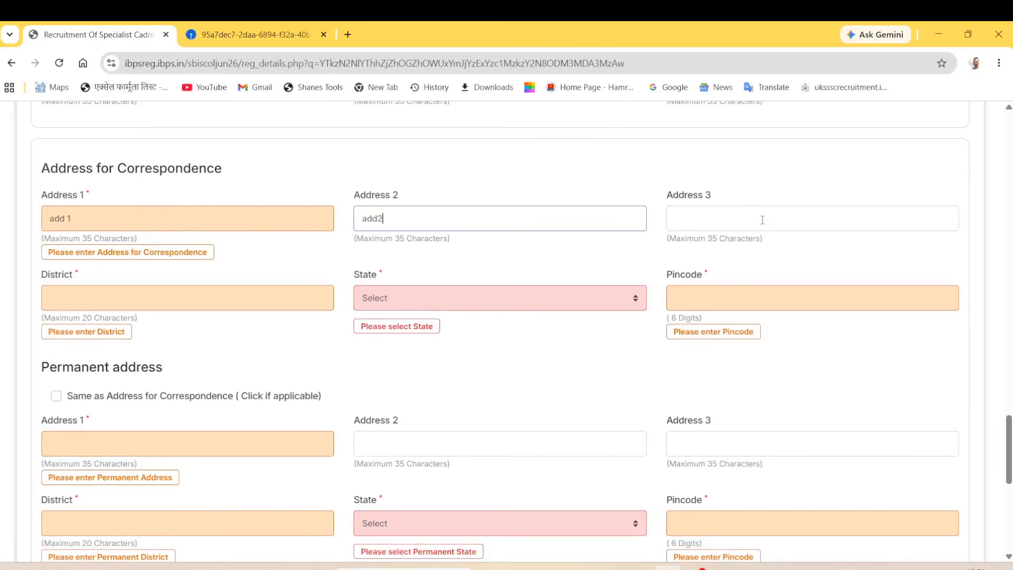
{"action": "left_click", "coordinate": [763, 220]}
{"action": "left_click", "coordinate": [126, 304]}
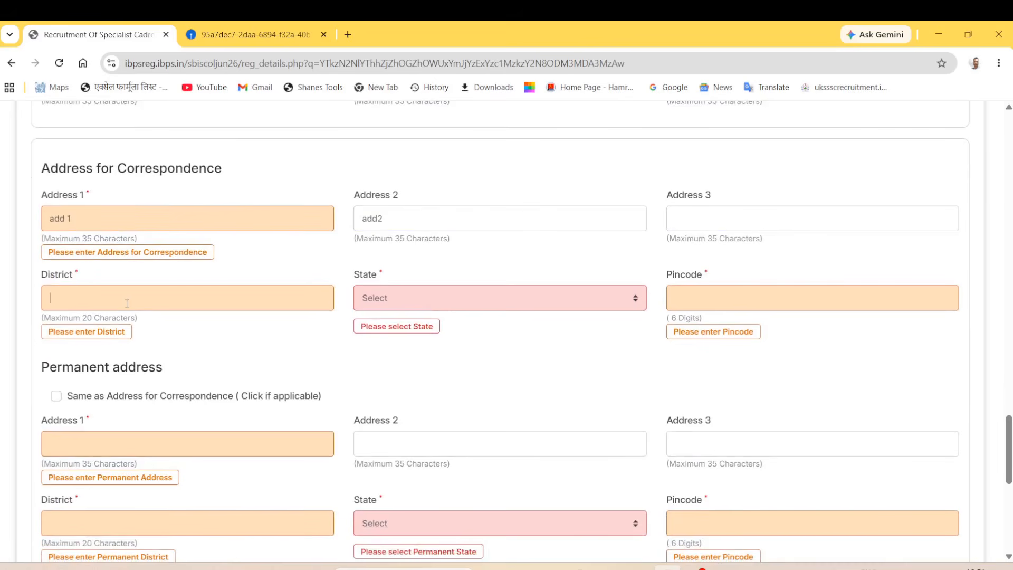
{"action": "left_click", "coordinate": [432, 305]}
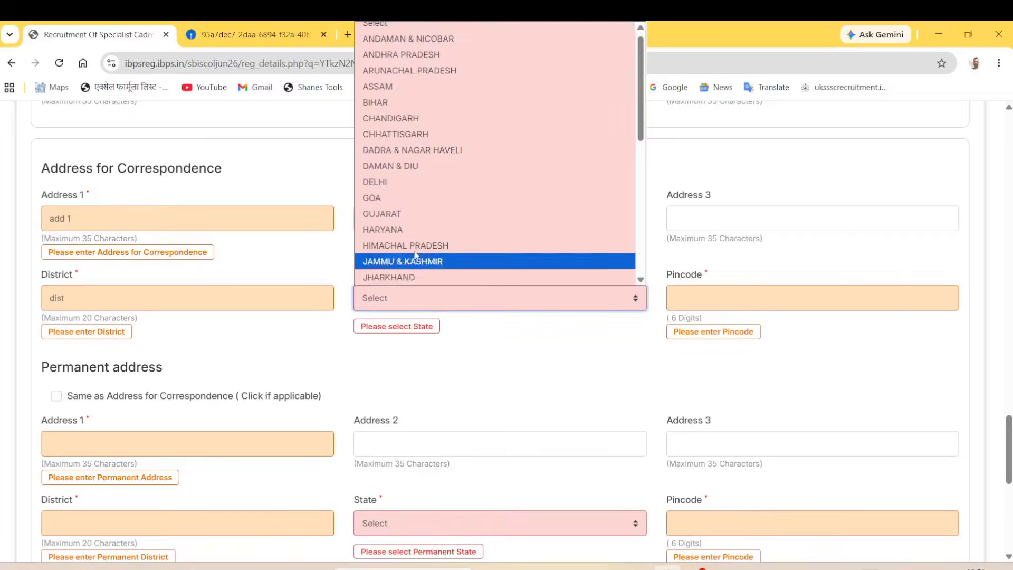
{"action": "scroll", "coordinate": [420, 211], "scroll_direction": "down", "scroll_amount": 5}
{"action": "left_click", "coordinate": [417, 245]}
{"action": "left_click", "coordinate": [724, 294]}
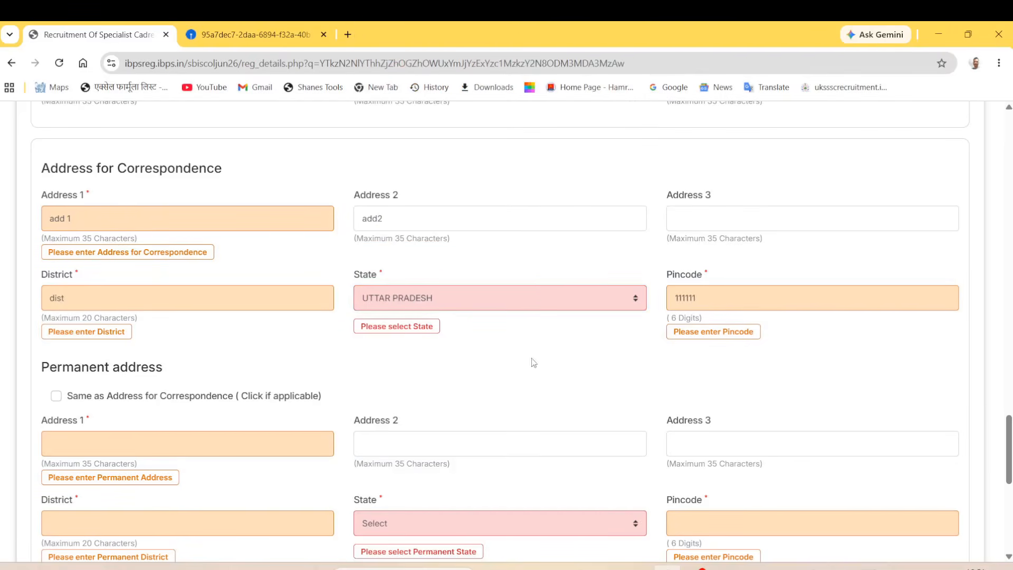
Step: Tick 'Same as Address for Correspondence' to copy it into the permanent address
{"action": "scroll", "coordinate": [275, 409], "scroll_direction": "down", "scroll_amount": 1}
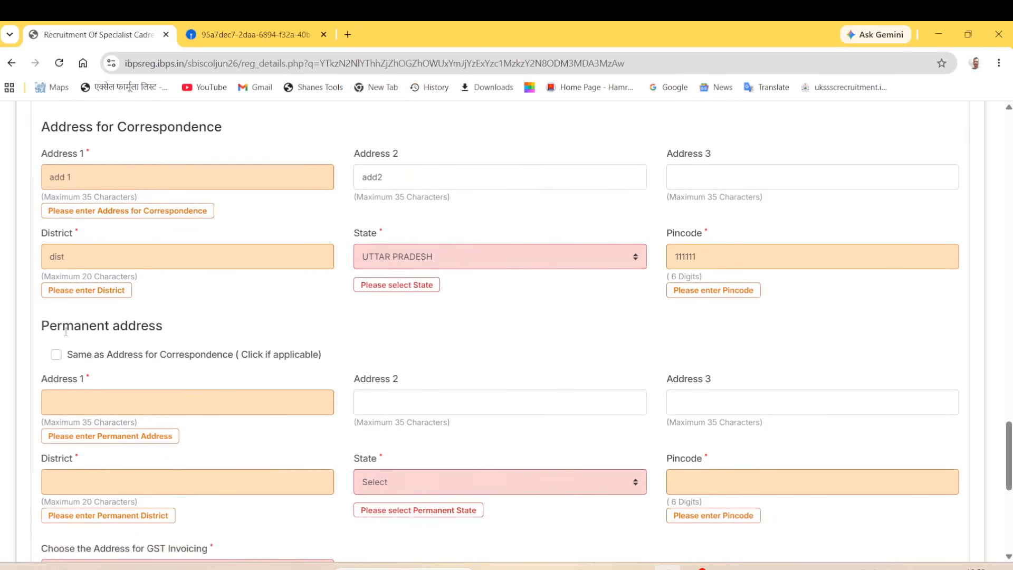
{"action": "left_click", "coordinate": [54, 357]}
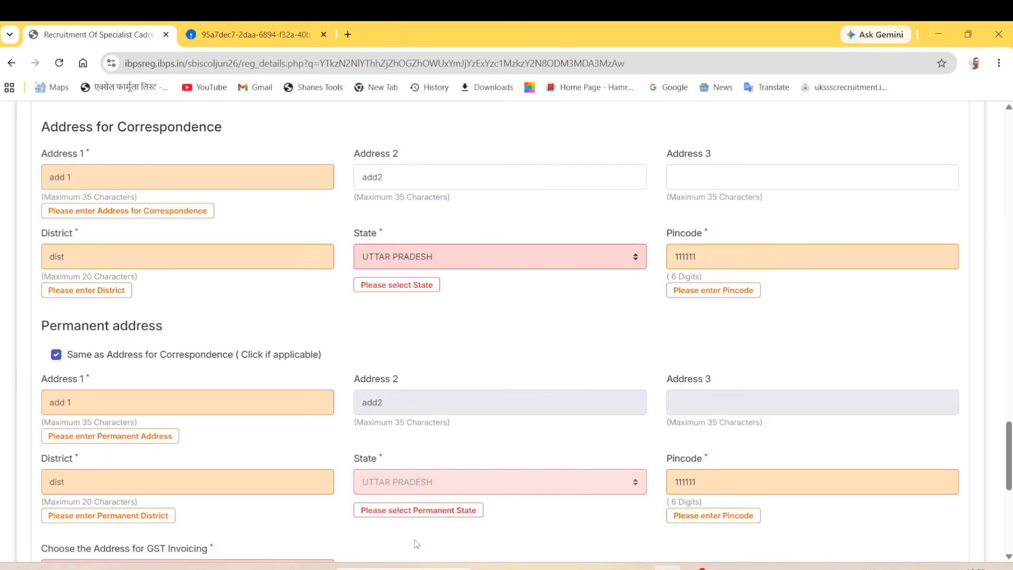
{"action": "scroll", "coordinate": [416, 544], "scroll_direction": "down", "scroll_amount": 1}
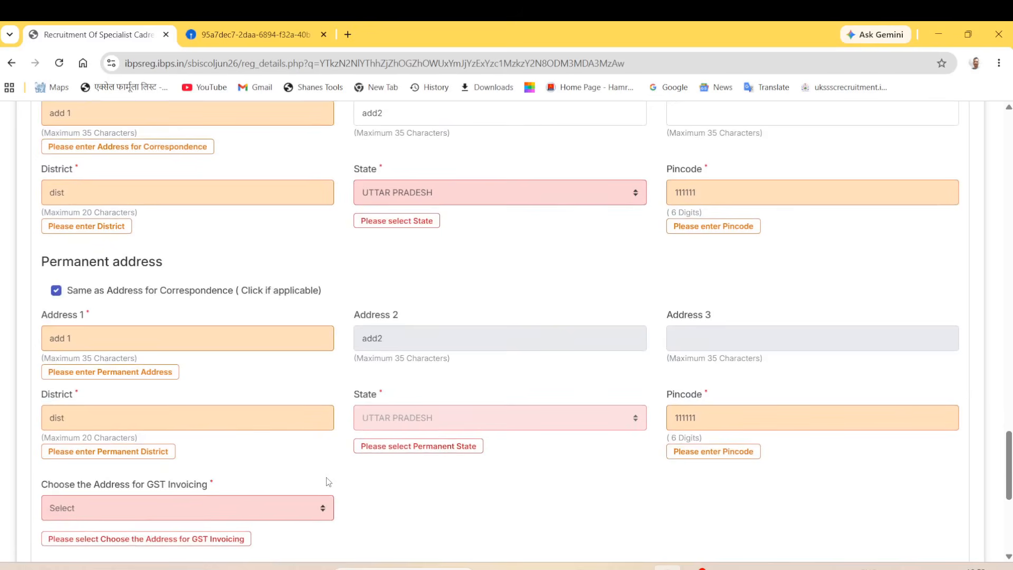
{"action": "scroll", "coordinate": [601, 344], "scroll_direction": "up", "scroll_amount": 2}
{"action": "scroll", "coordinate": [601, 343], "scroll_direction": "down", "scroll_amount": 1}
Step: Try entering the permanent address manually ('add 1'), then re-tick the same-as-correspondence option
{"action": "left_click", "coordinate": [57, 347]}
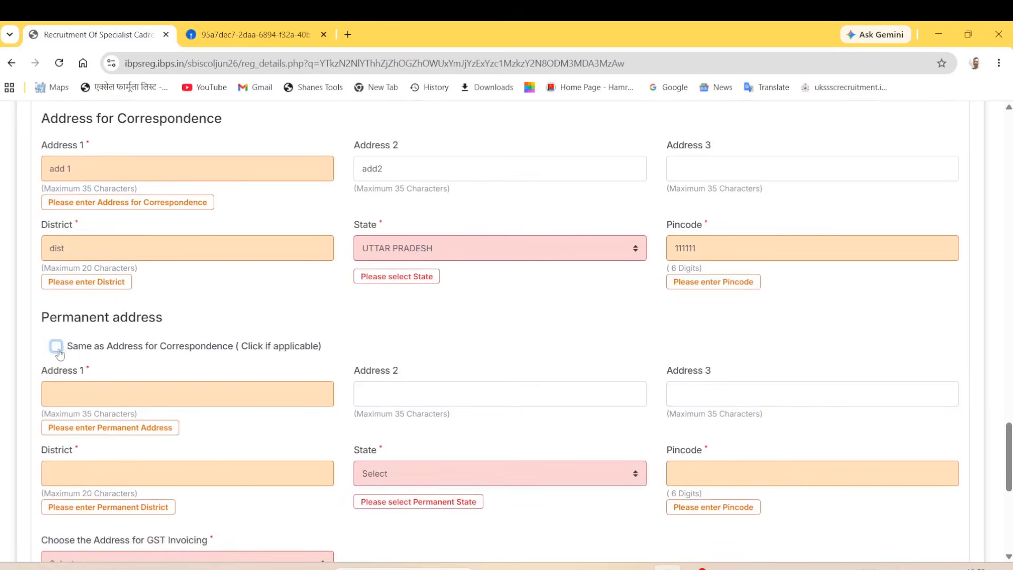
{"action": "left_click", "coordinate": [47, 385]}
{"action": "type", "text": "add 1"}
{"action": "left_click", "coordinate": [429, 395]}
{"action": "left_click", "coordinate": [719, 393]}
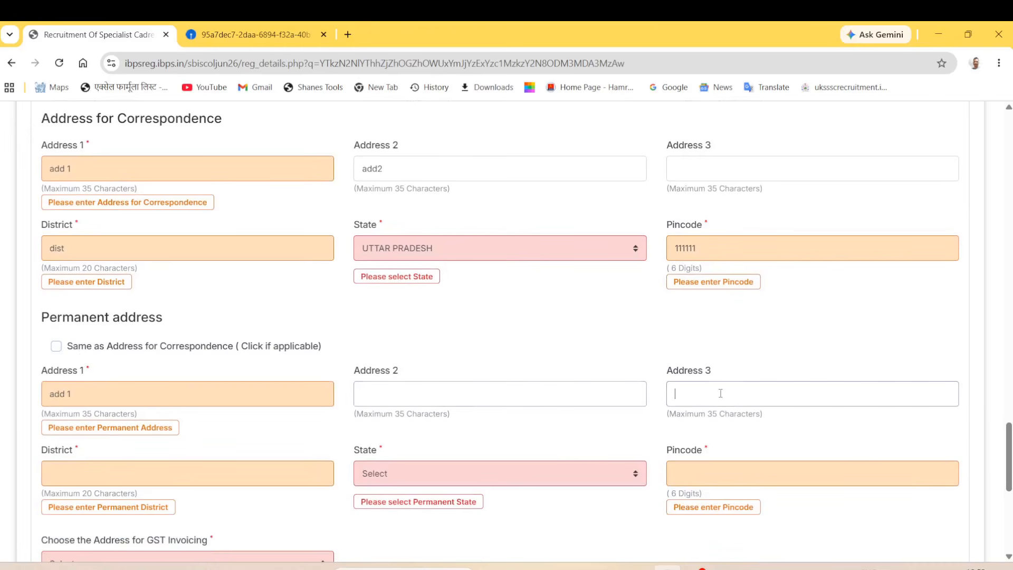
{"action": "left_click", "coordinate": [153, 472]}
{"action": "left_click", "coordinate": [416, 473]}
{"action": "left_click", "coordinate": [417, 473]}
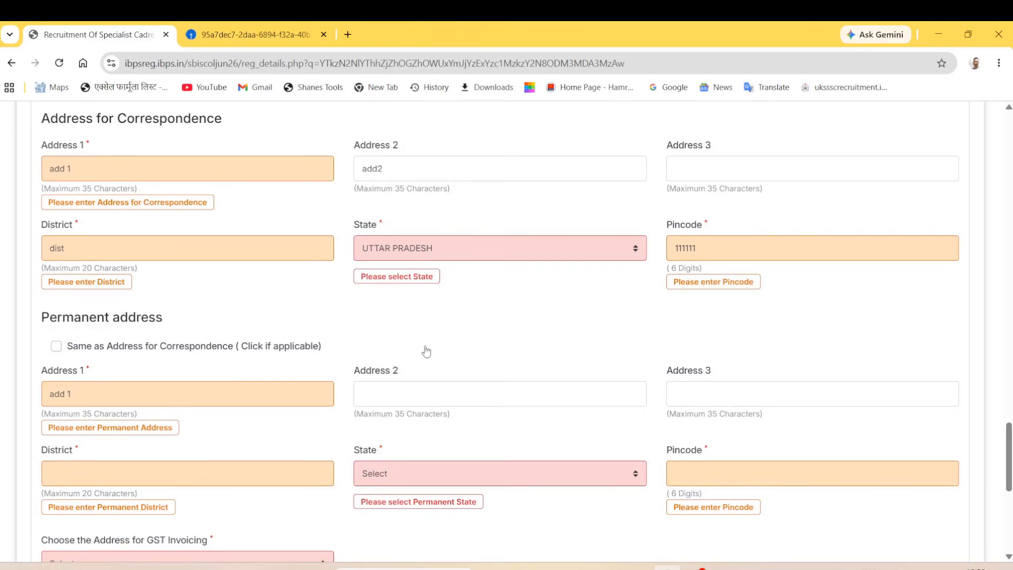
{"action": "left_click", "coordinate": [56, 346]}
{"action": "left_click", "coordinate": [55, 346]}
{"action": "left_click", "coordinate": [56, 346]}
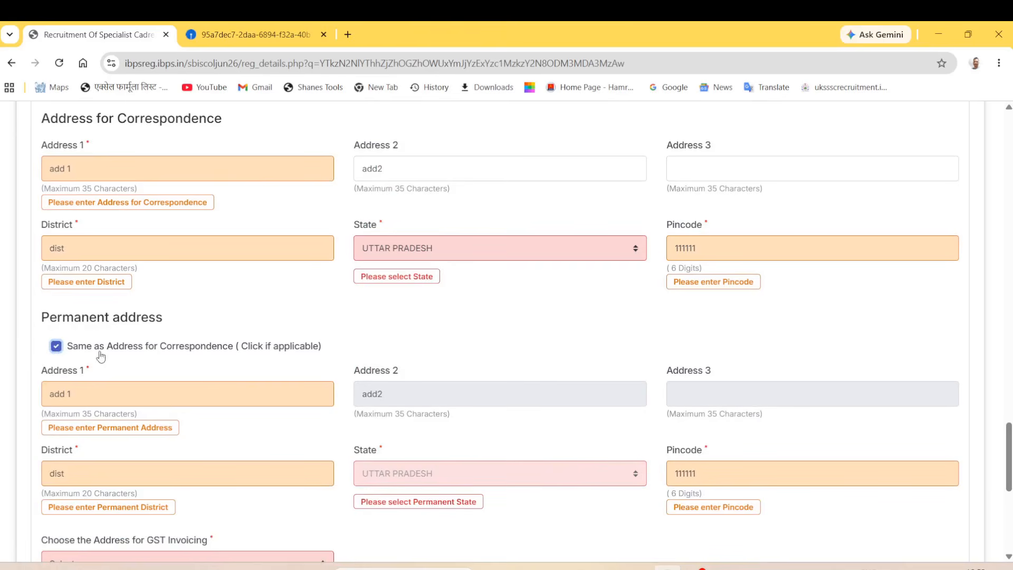
{"action": "scroll", "coordinate": [346, 360], "scroll_direction": "down", "scroll_amount": 3}
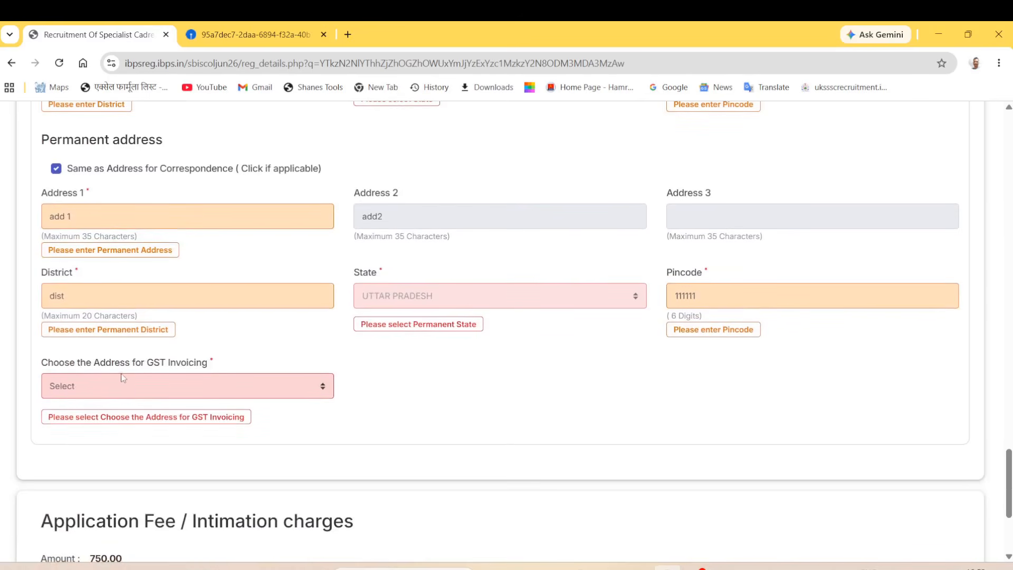
Step: Use the Permanent Address for GST invoicing, then Save & Next to the qualification form
{"action": "left_click", "coordinate": [127, 385]}
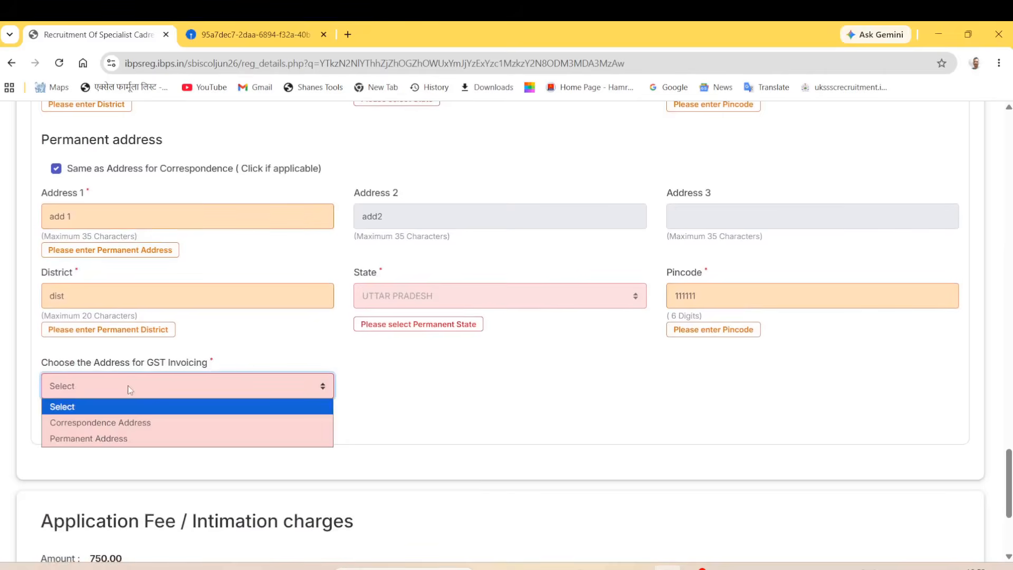
{"action": "left_click", "coordinate": [130, 439]}
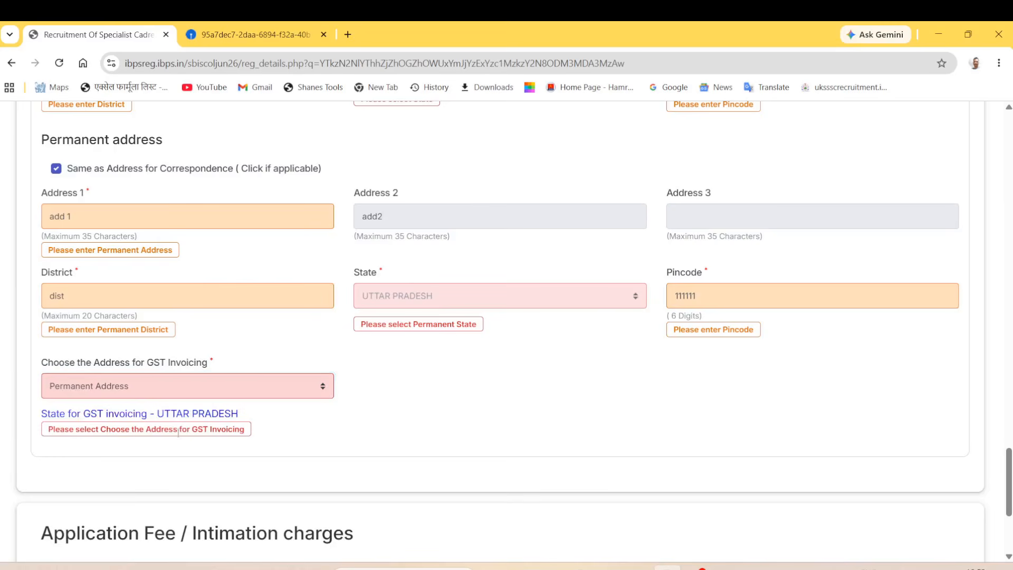
{"action": "scroll", "coordinate": [223, 449], "scroll_direction": "down", "scroll_amount": 3}
{"action": "scroll", "coordinate": [156, 422], "scroll_direction": "down", "scroll_amount": 1}
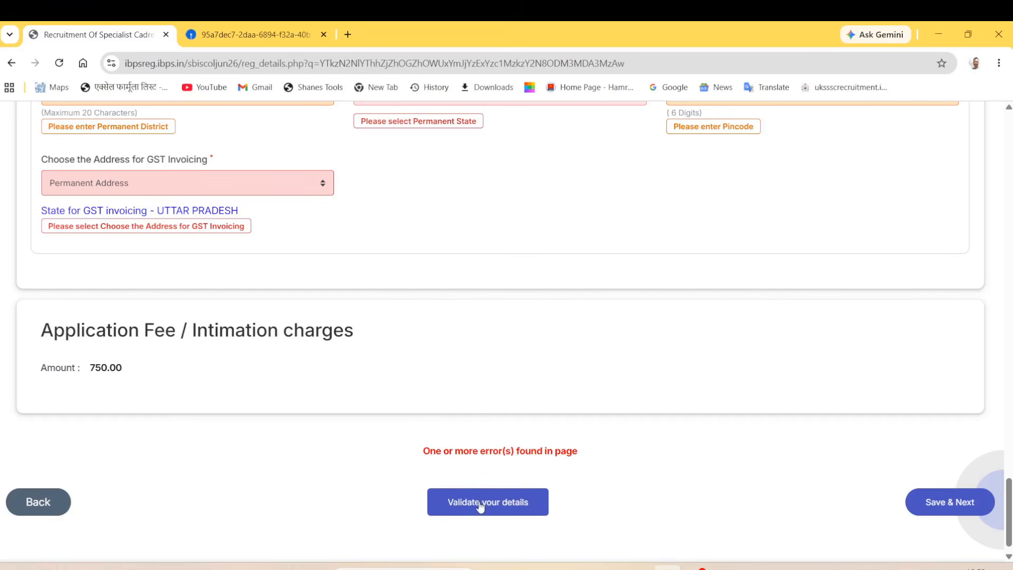
{"action": "left_click", "coordinate": [933, 504]}
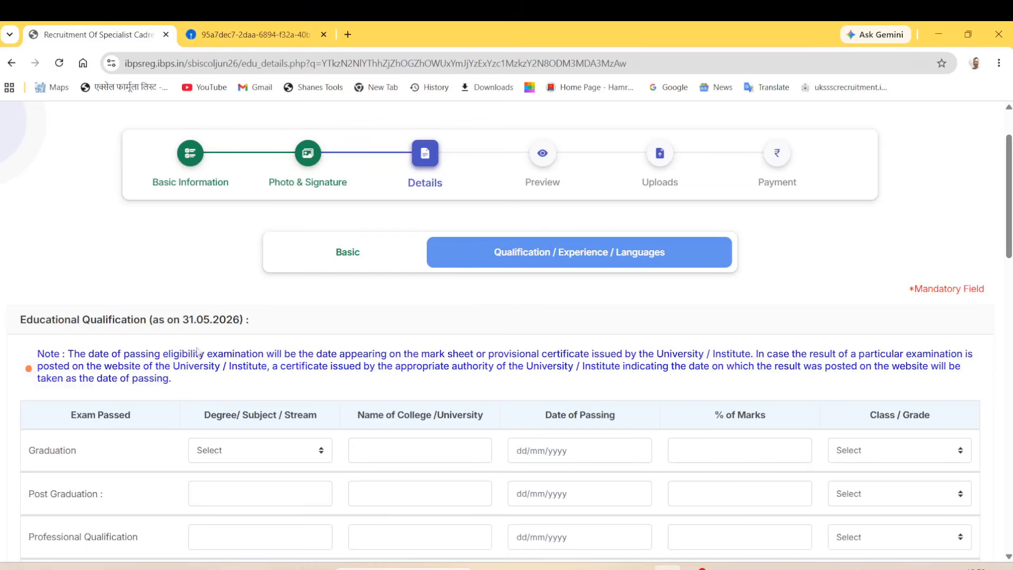
Step: In the SBI notification PDF, highlight the Assistant Manager (Law) age and qualification requirements
{"action": "left_click", "coordinate": [237, 36]}
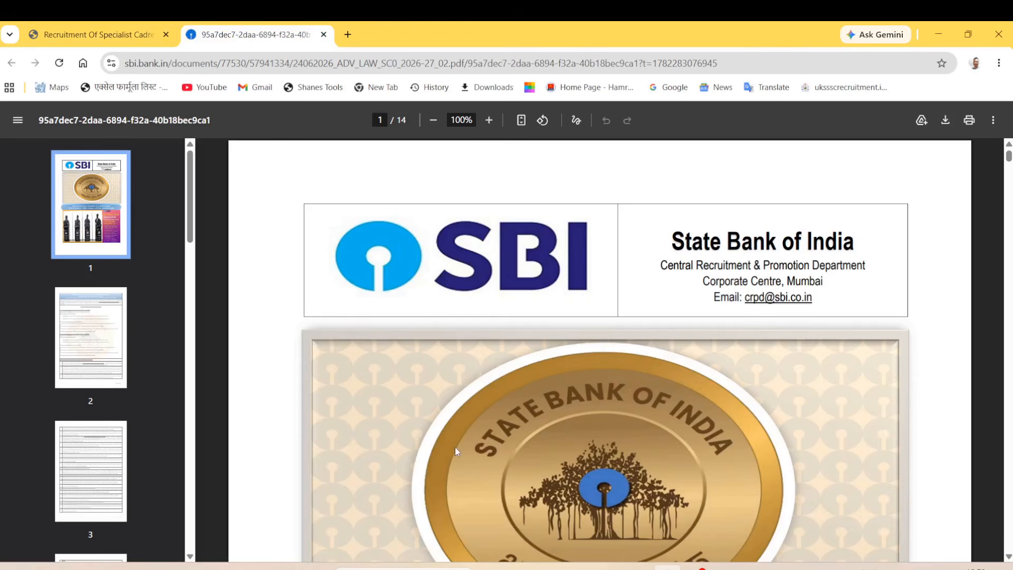
{"action": "scroll", "coordinate": [437, 457], "scroll_direction": "down", "scroll_amount": 10}
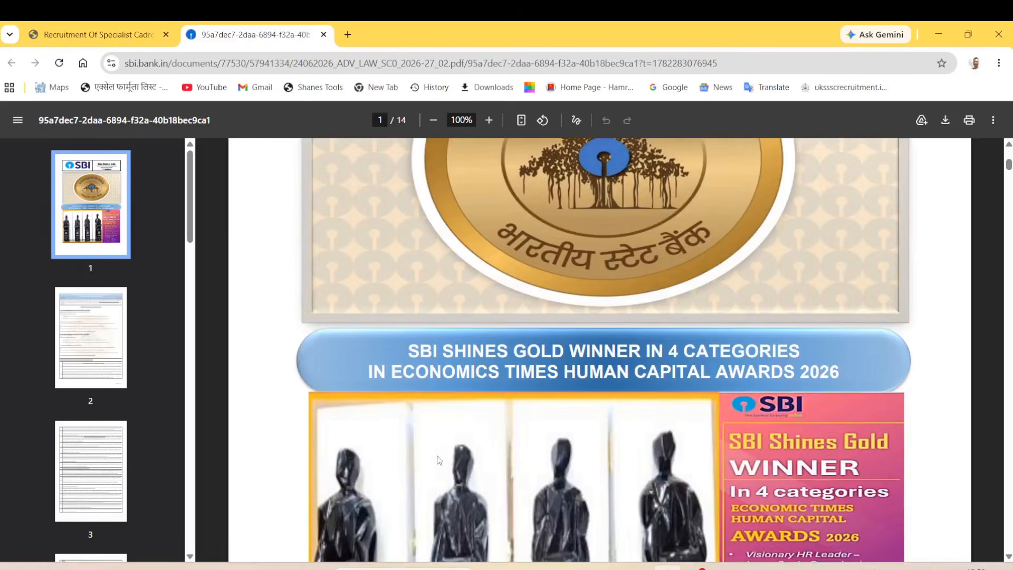
{"action": "scroll", "coordinate": [437, 460], "scroll_direction": "down", "scroll_amount": 10}
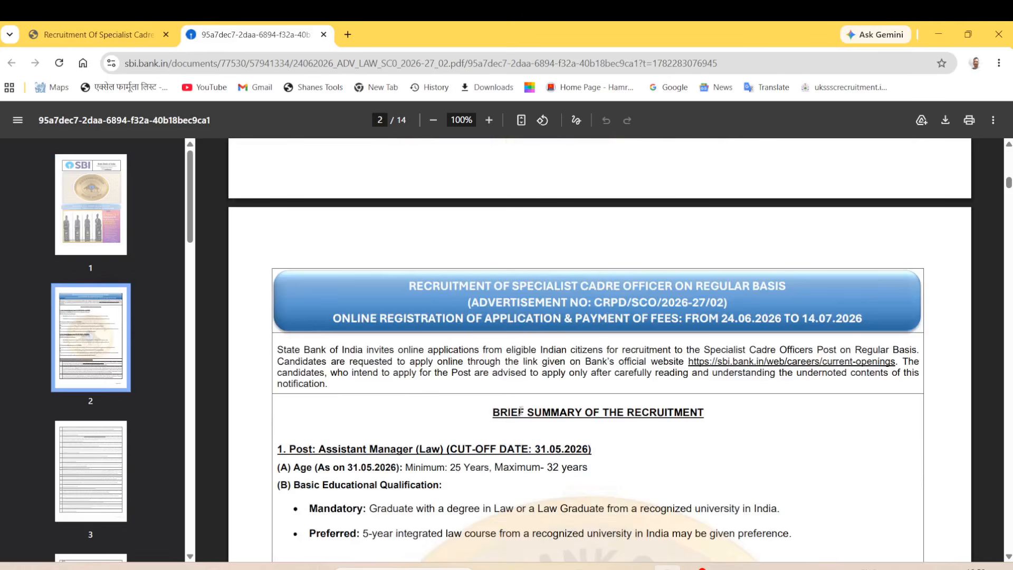
{"action": "scroll", "coordinate": [356, 458], "scroll_direction": "down", "scroll_amount": 1}
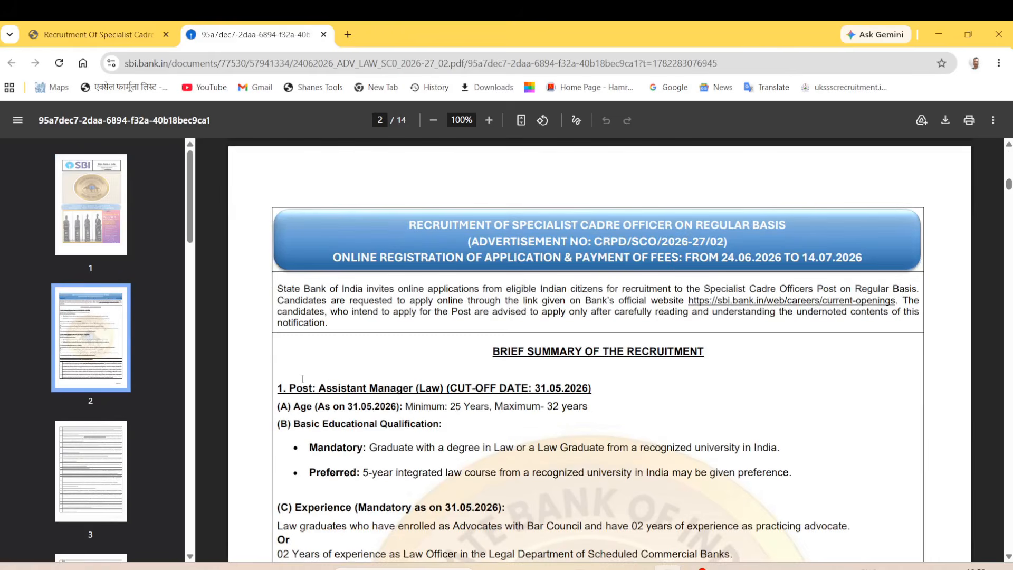
{"action": "left_click_drag", "start_coordinate": [289, 388], "coordinate": [396, 388]}
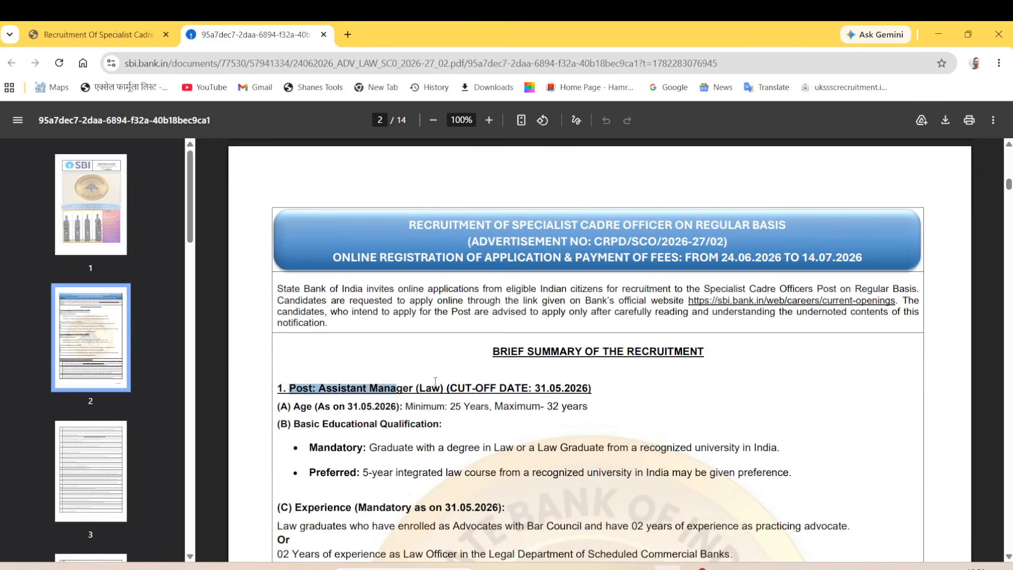
{"action": "left_click_drag", "start_coordinate": [294, 407], "coordinate": [456, 406]}
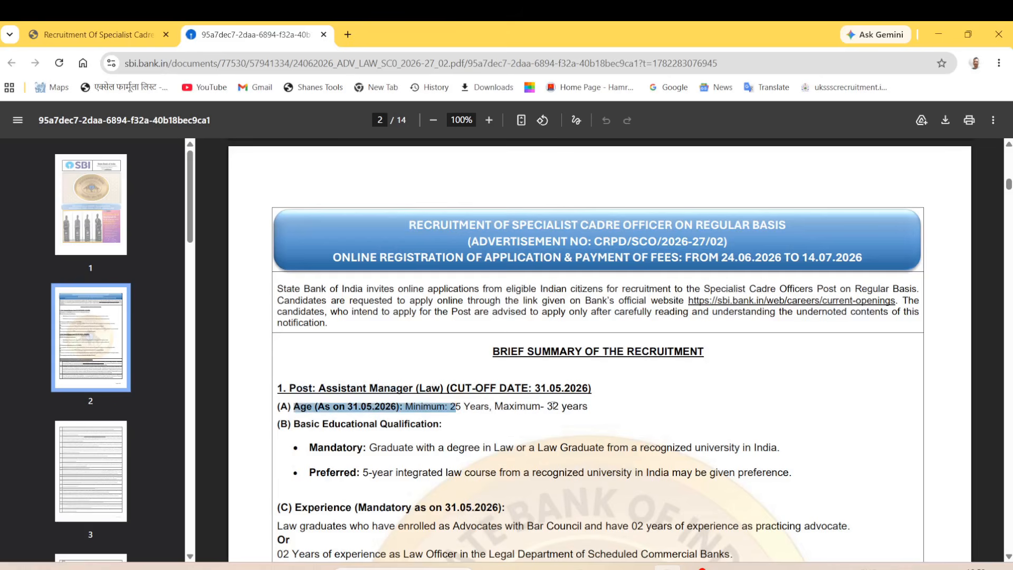
{"action": "left_click_drag", "start_coordinate": [548, 406], "coordinate": [558, 406]}
{"action": "left_click_drag", "start_coordinate": [363, 425], "coordinate": [417, 424]}
{"action": "left_click_drag", "start_coordinate": [288, 454], "coordinate": [506, 449]}
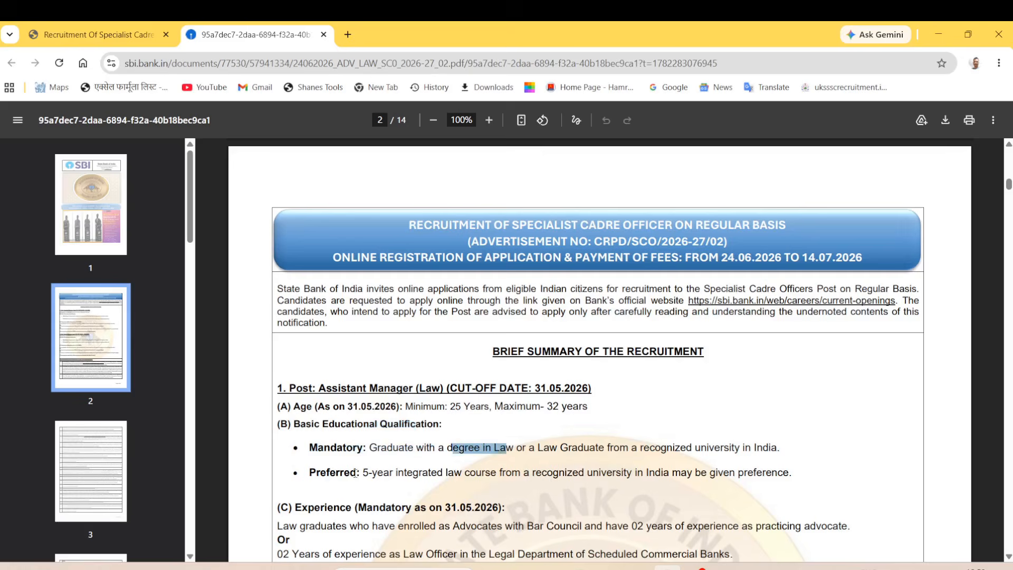
{"action": "left_click_drag", "start_coordinate": [355, 472], "coordinate": [508, 473]}
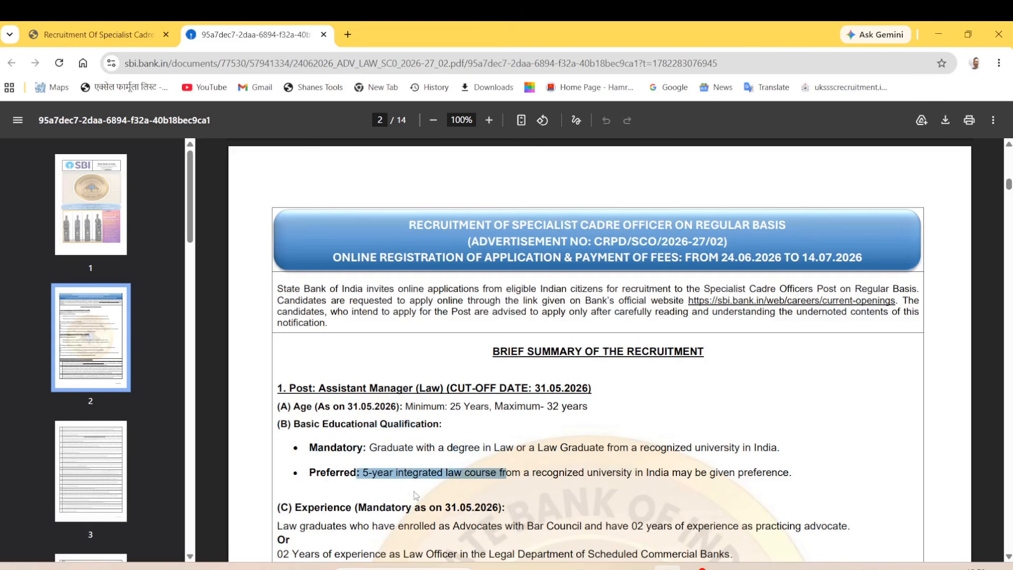
{"action": "left_click", "coordinate": [387, 491]}
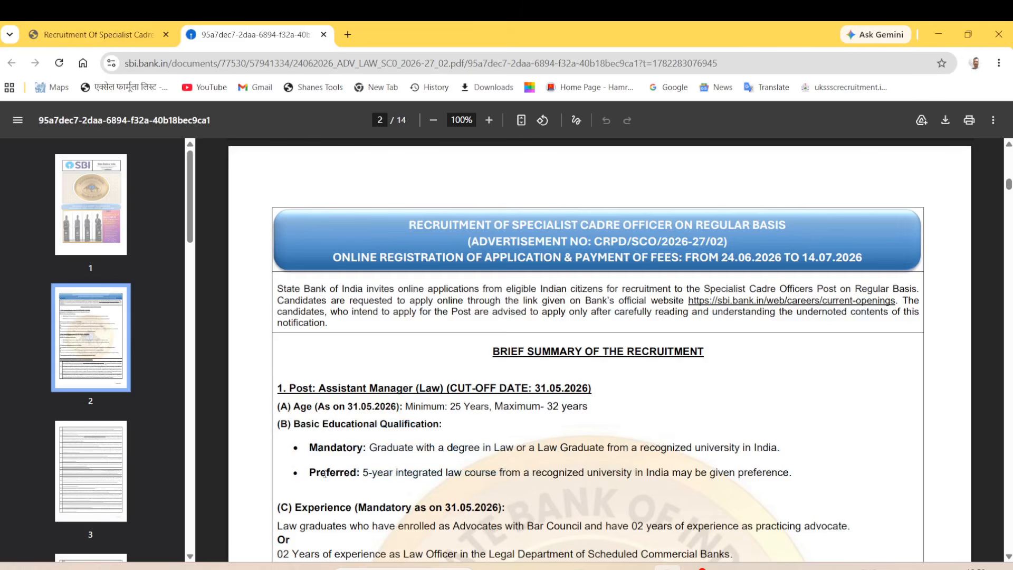
{"action": "left_click_drag", "start_coordinate": [340, 473], "coordinate": [549, 473]}
{"action": "left_click", "coordinate": [269, 517]}
Step: Highlight the Assistant Manager (Law) experience options, including law officer and combined experience
{"action": "scroll", "coordinate": [289, 534], "scroll_direction": "down", "scroll_amount": 1}
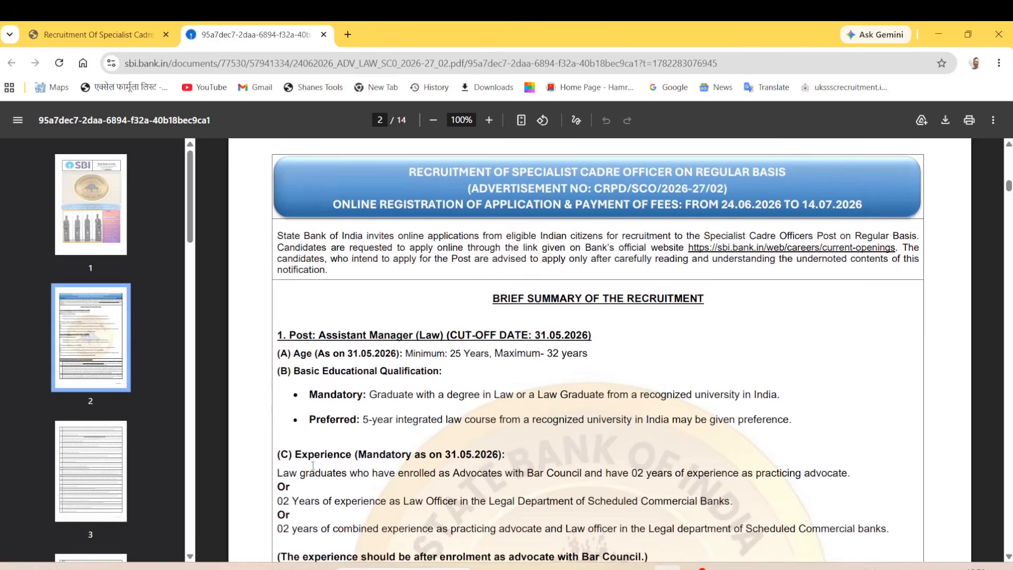
{"action": "left_click_drag", "start_coordinate": [302, 454], "coordinate": [439, 455]}
{"action": "scroll", "coordinate": [437, 463], "scroll_direction": "down", "scroll_amount": 1}
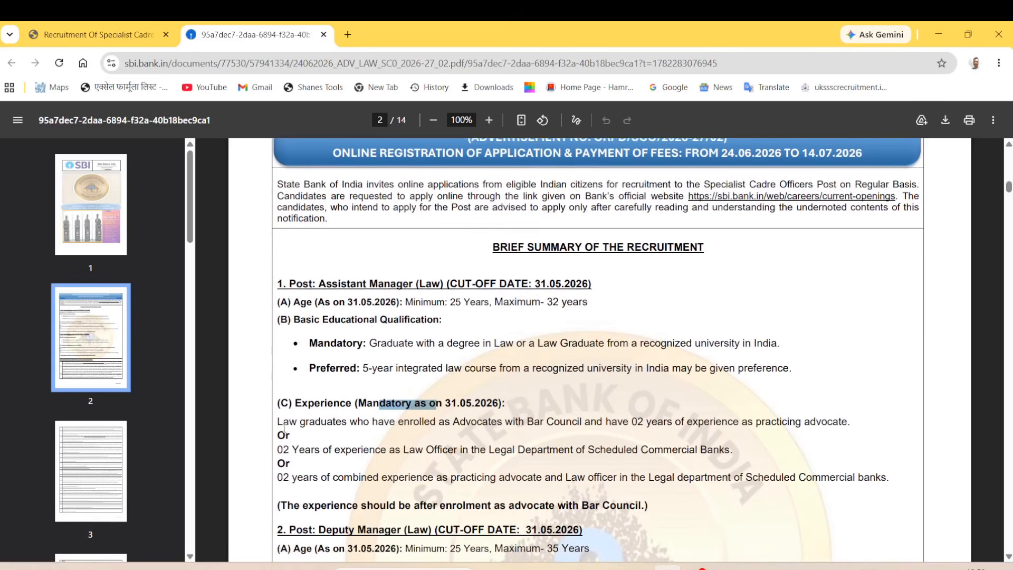
{"action": "left_click_drag", "start_coordinate": [299, 422], "coordinate": [384, 422]}
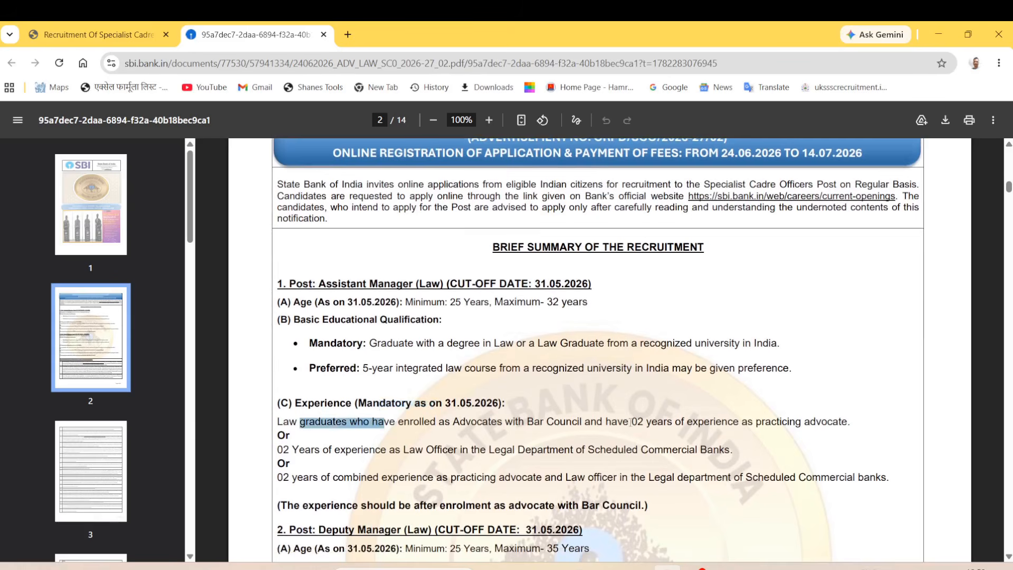
{"action": "left_click_drag", "start_coordinate": [292, 449], "coordinate": [454, 450]}
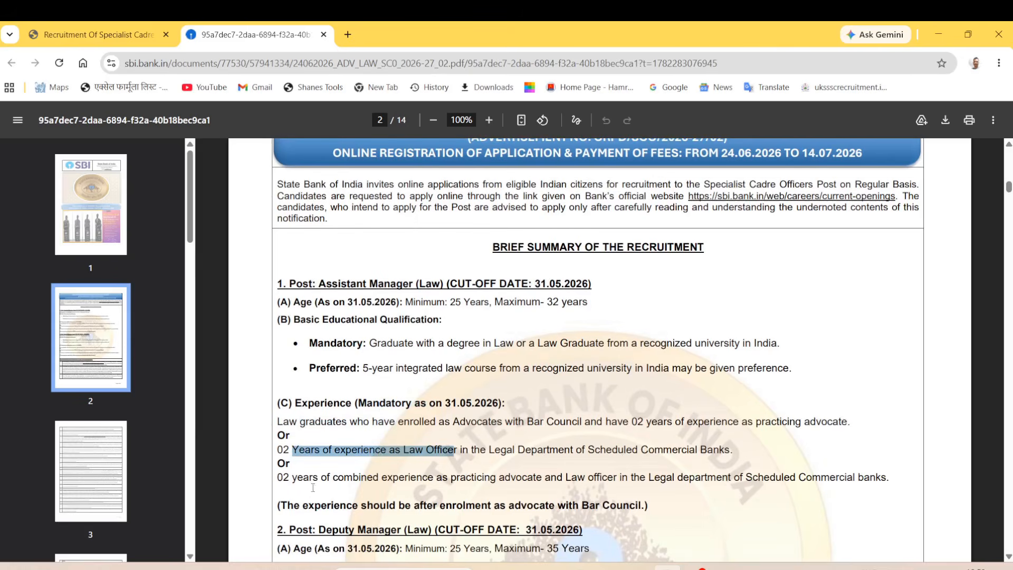
{"action": "left_click_drag", "start_coordinate": [309, 477], "coordinate": [460, 477]}
{"action": "left_click_drag", "start_coordinate": [306, 421], "coordinate": [382, 422]}
{"action": "left_click_drag", "start_coordinate": [340, 450], "coordinate": [370, 450]}
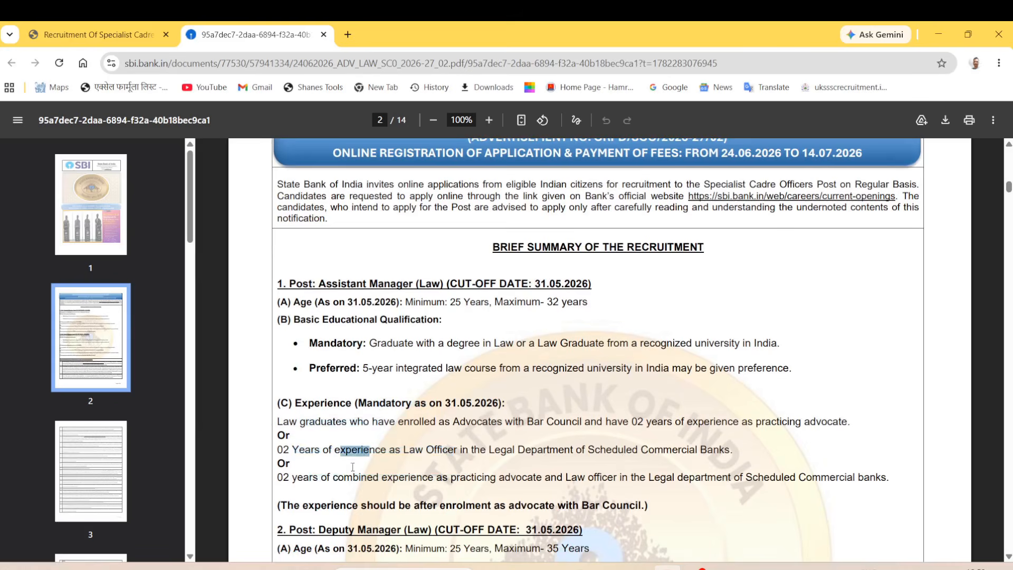
{"action": "left_click_drag", "start_coordinate": [332, 479], "coordinate": [381, 481]}
{"action": "left_click_drag", "start_coordinate": [307, 403], "coordinate": [454, 487]}
{"action": "left_click", "coordinate": [555, 421]}
Step: Highlight the Deputy Manager (Law) minimum age 25, law degree and preferred integrated course lines
{"action": "scroll", "coordinate": [416, 475], "scroll_direction": "down", "scroll_amount": 1}
{"action": "scroll", "coordinate": [416, 475], "scroll_direction": "down", "scroll_amount": 2}
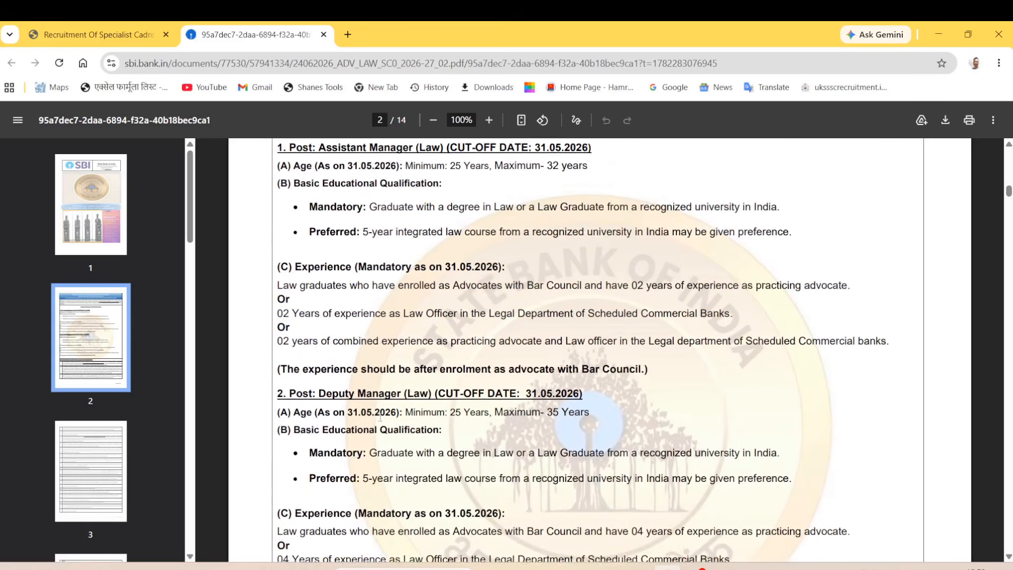
{"action": "left_click_drag", "start_coordinate": [277, 371], "coordinate": [417, 391]}
{"action": "scroll", "coordinate": [501, 390], "scroll_direction": "down", "scroll_amount": 1}
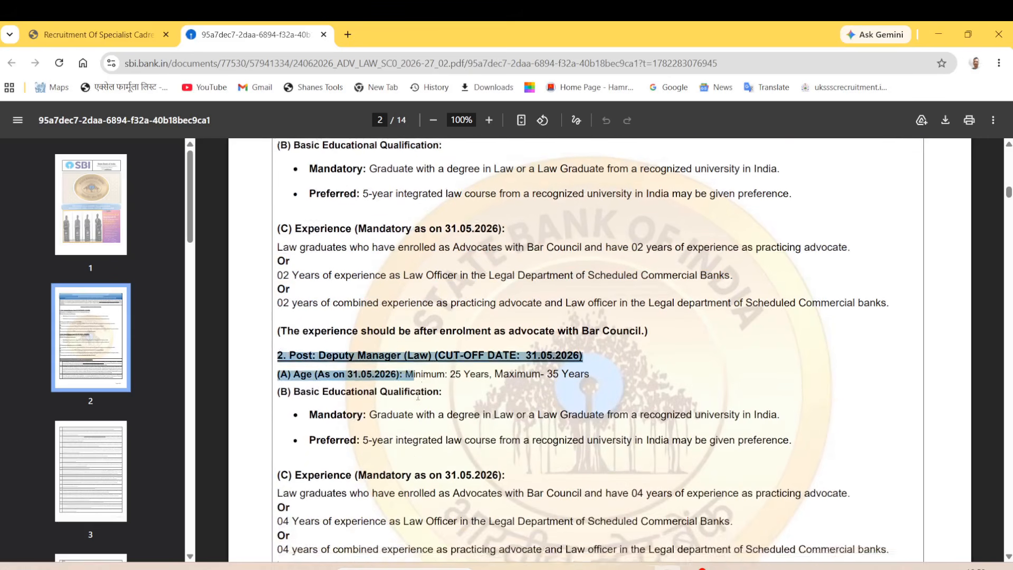
{"action": "left_click", "coordinate": [501, 391]}
{"action": "left_click_drag", "start_coordinate": [334, 353], "coordinate": [463, 393]}
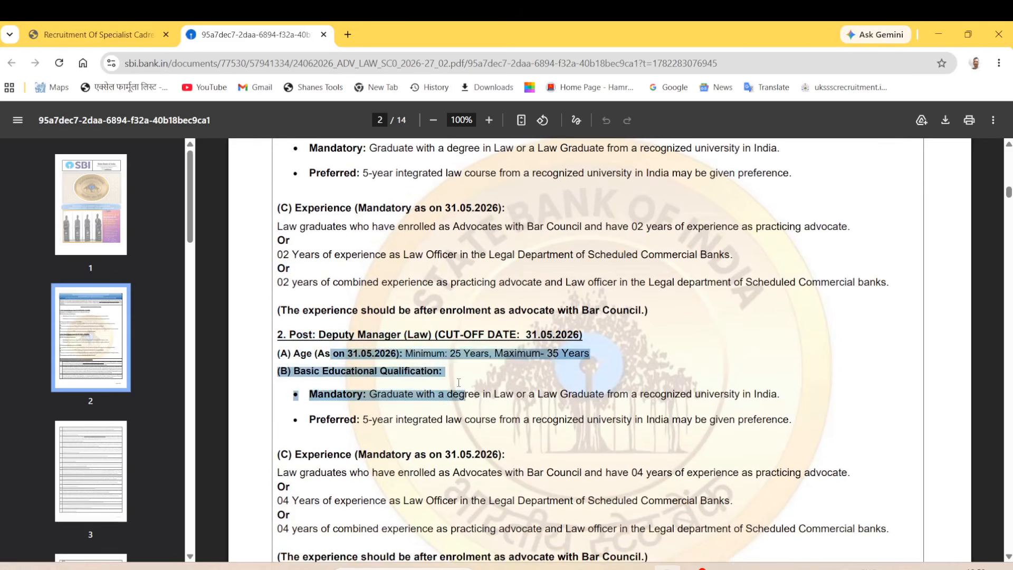
{"action": "left_click_drag", "start_coordinate": [366, 353], "coordinate": [484, 365]}
{"action": "left_click_drag", "start_coordinate": [547, 353], "coordinate": [569, 354]}
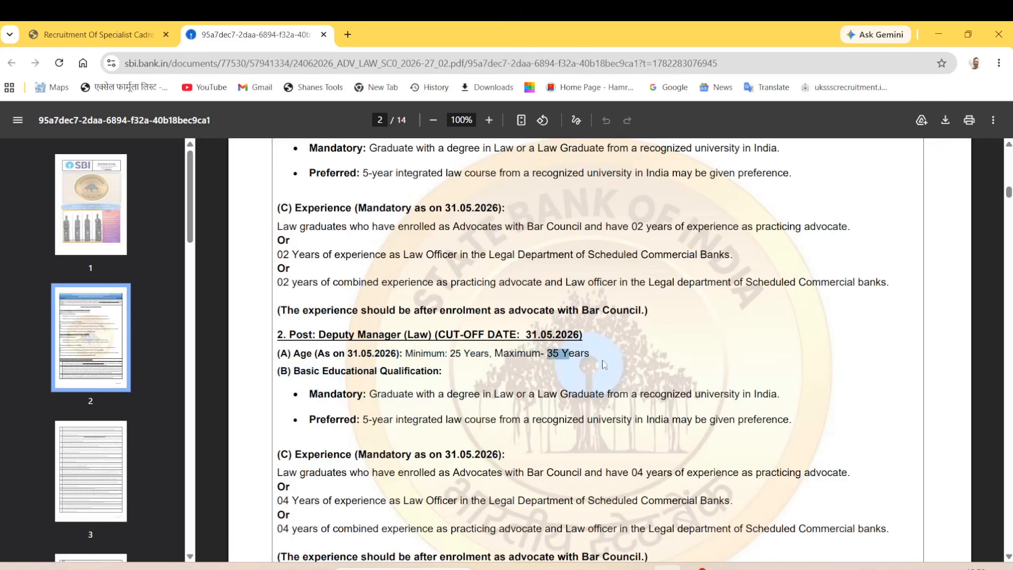
{"action": "scroll", "coordinate": [338, 376], "scroll_direction": "down", "scroll_amount": 1}
{"action": "left_click_drag", "start_coordinate": [338, 377], "coordinate": [560, 373]}
{"action": "left_click_drag", "start_coordinate": [363, 372], "coordinate": [456, 382]}
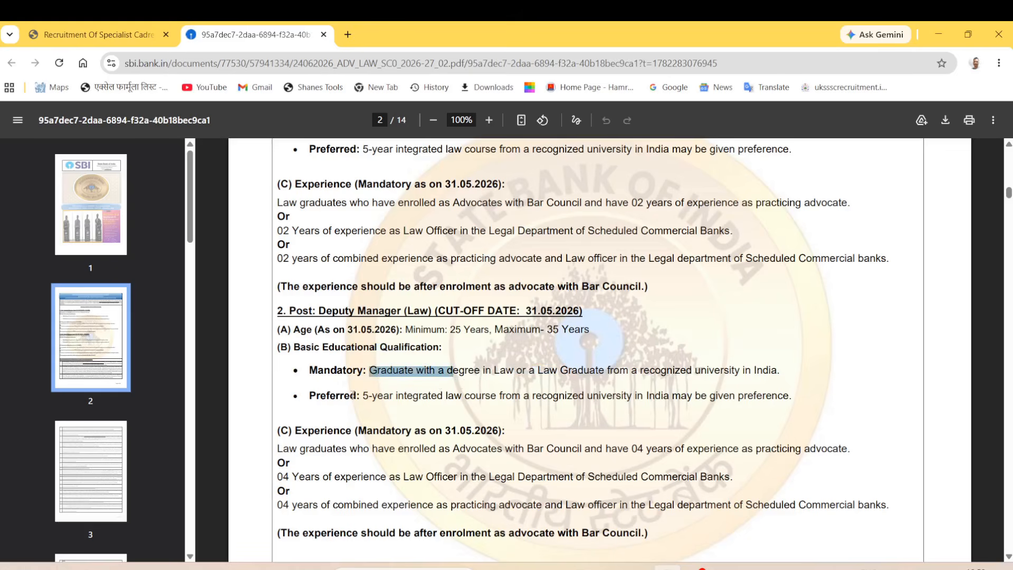
{"action": "left_click_drag", "start_coordinate": [326, 396], "coordinate": [469, 404]}
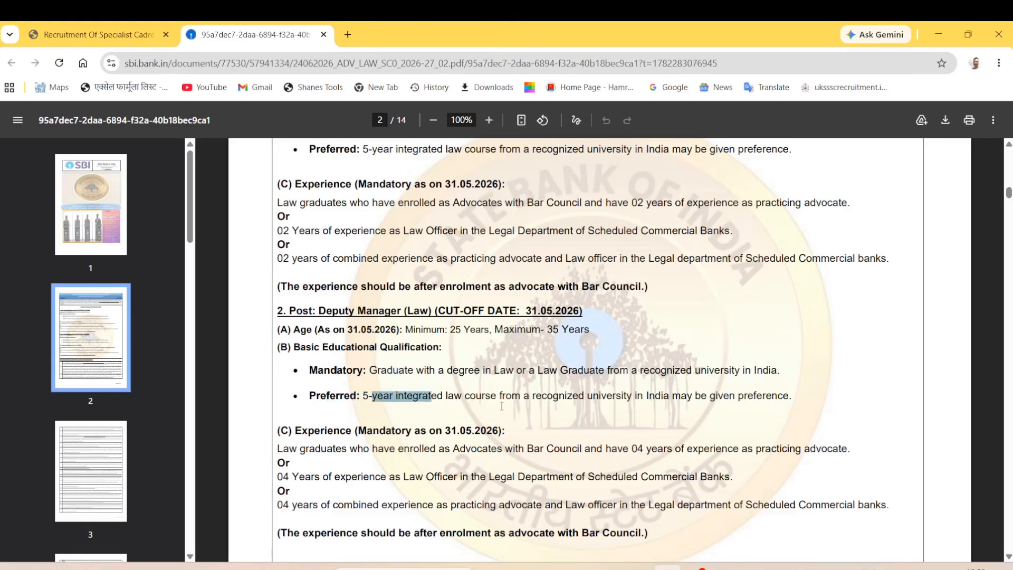
{"action": "left_click", "coordinate": [469, 414]}
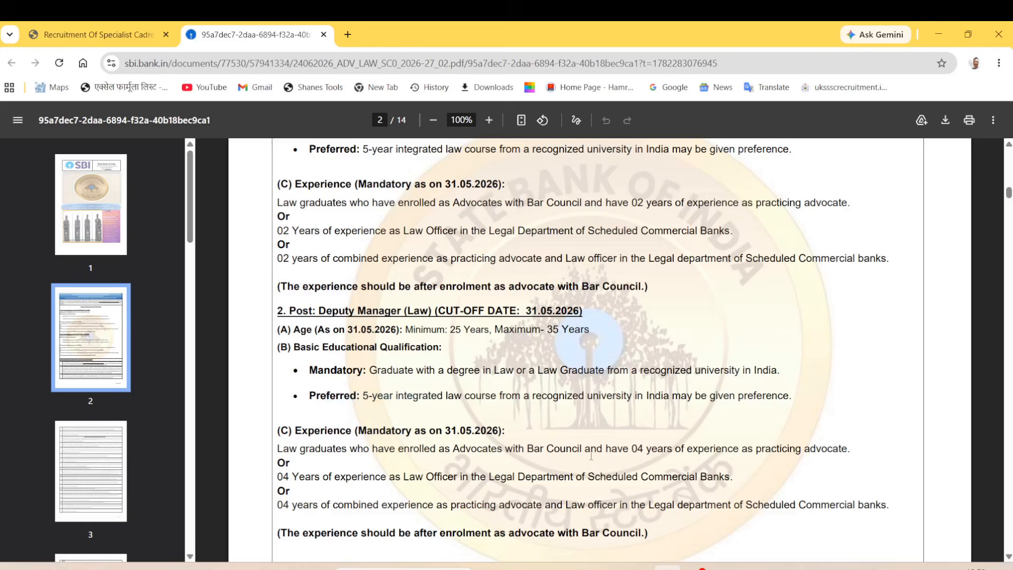
{"action": "left_click_drag", "start_coordinate": [346, 369], "coordinate": [434, 371]}
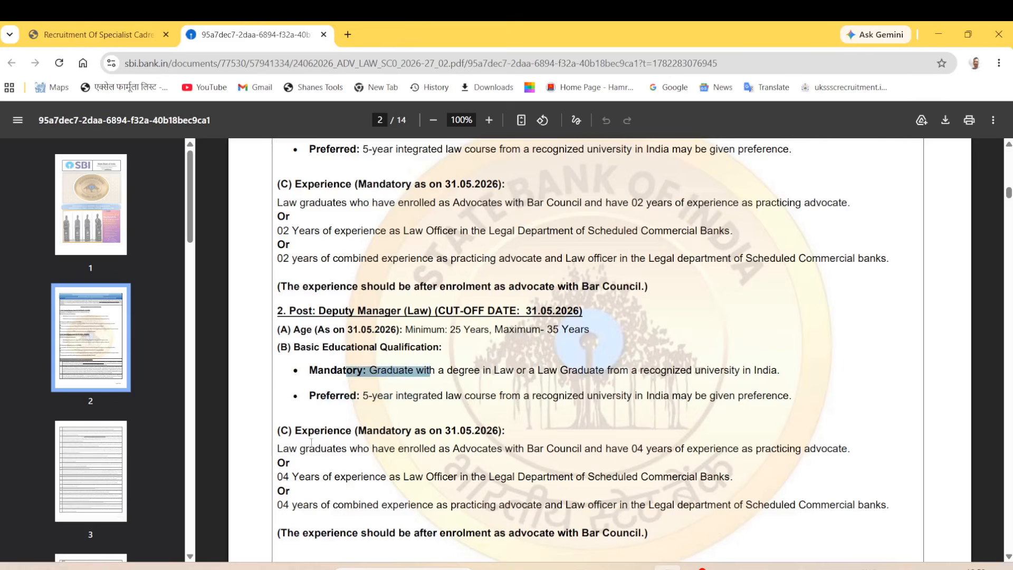
{"action": "left_click_drag", "start_coordinate": [320, 431], "coordinate": [388, 430]}
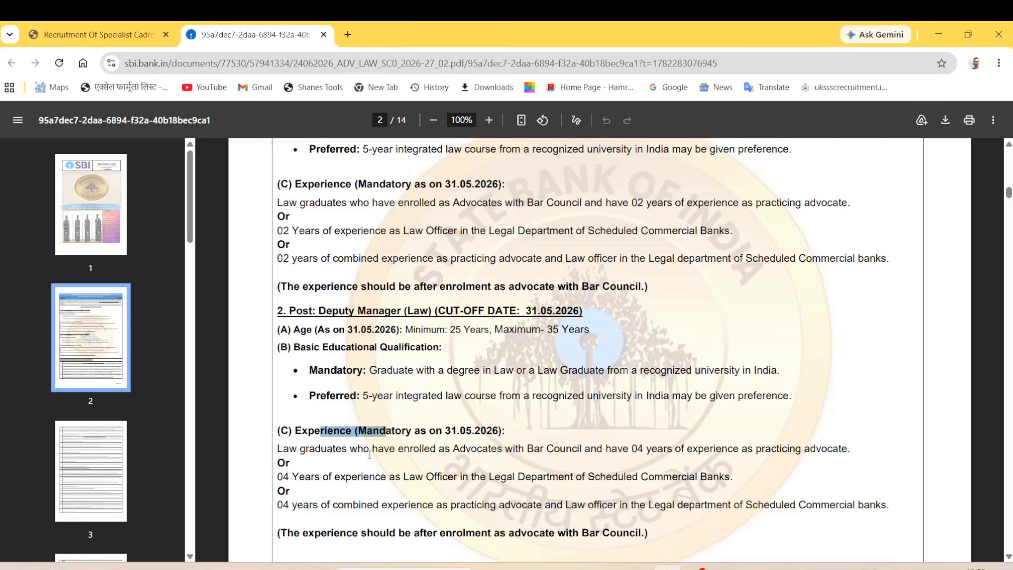
{"action": "left_click_drag", "start_coordinate": [315, 449], "coordinate": [521, 501]}
{"action": "left_click_drag", "start_coordinate": [326, 448], "coordinate": [422, 510]}
{"action": "left_click", "coordinate": [531, 494]}
Step: Read the Deputy Manager (Law) experience: Bar Council enrolment, 04 years, then return to the form tab
{"action": "scroll", "coordinate": [531, 474], "scroll_direction": "down", "scroll_amount": 1}
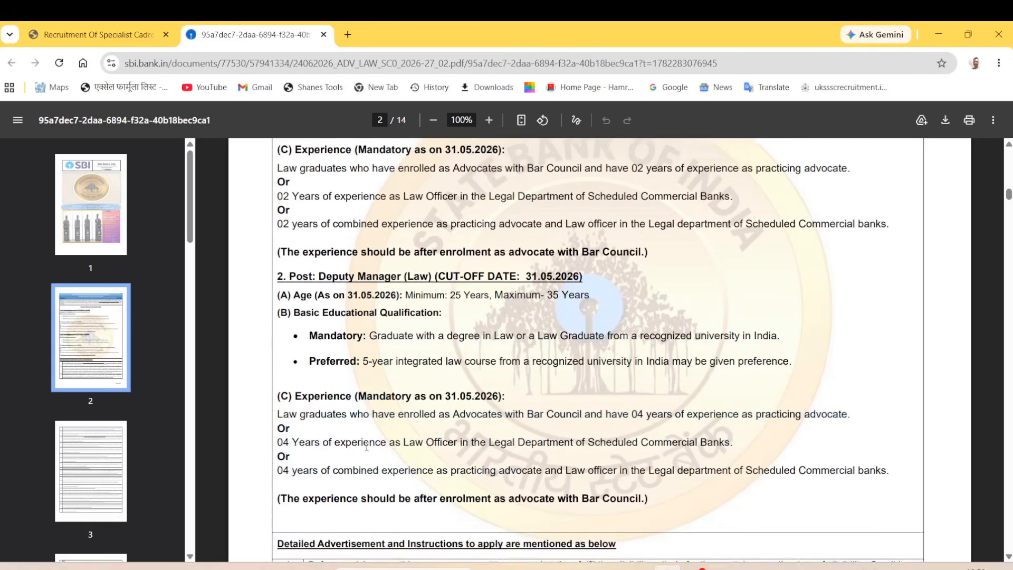
{"action": "left_click_drag", "start_coordinate": [288, 407], "coordinate": [372, 408]}
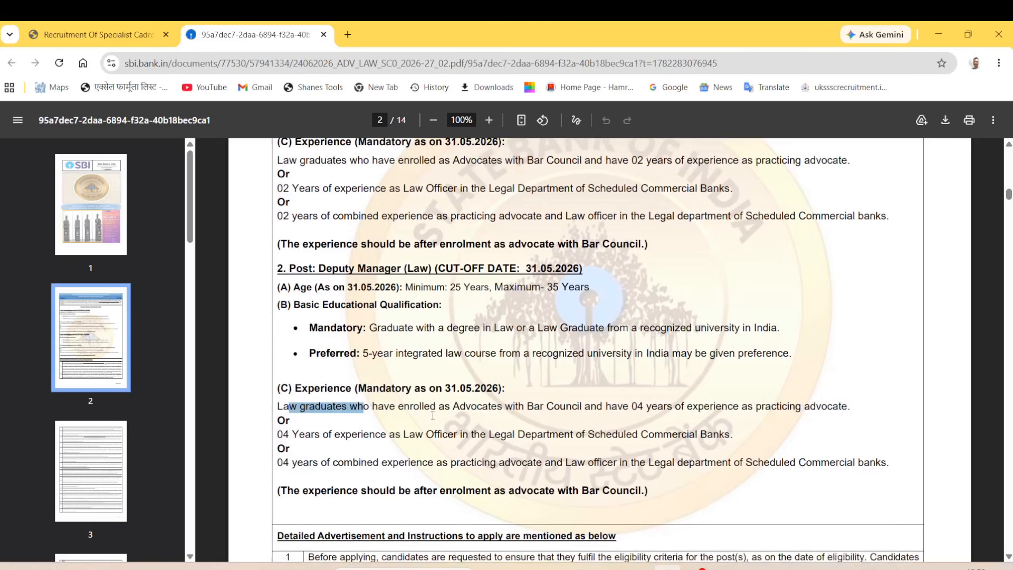
{"action": "left_click_drag", "start_coordinate": [480, 411], "coordinate": [563, 410]}
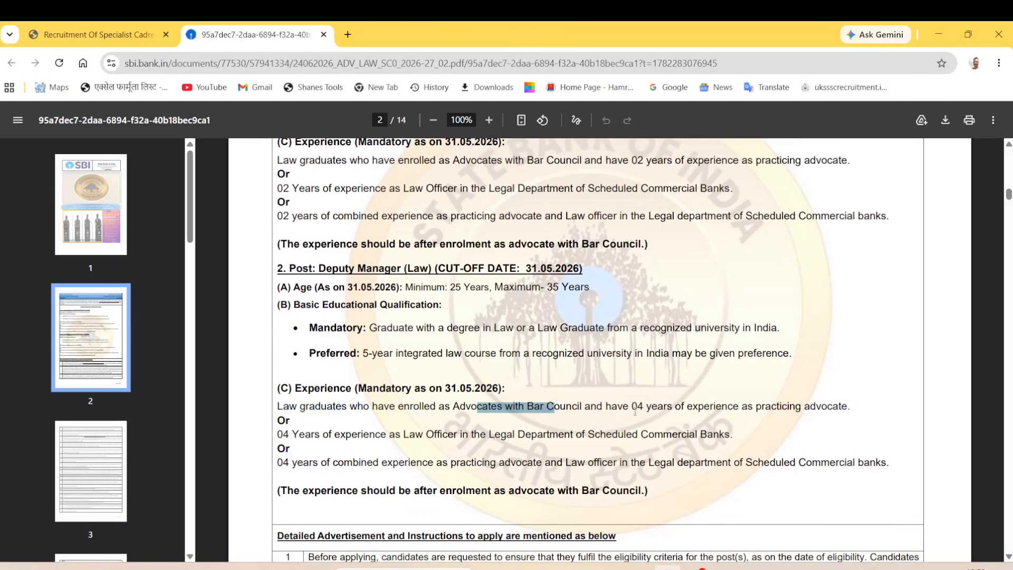
{"action": "left_click_drag", "start_coordinate": [632, 410], "coordinate": [695, 409]}
{"action": "left_click_drag", "start_coordinate": [322, 442], "coordinate": [375, 445]}
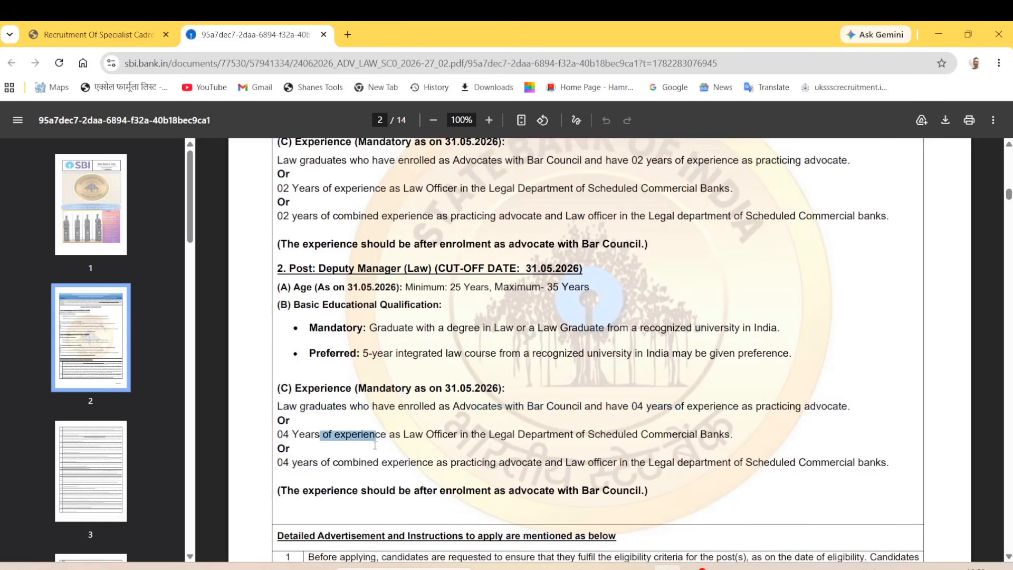
{"action": "left_click_drag", "start_coordinate": [283, 438], "coordinate": [462, 437]}
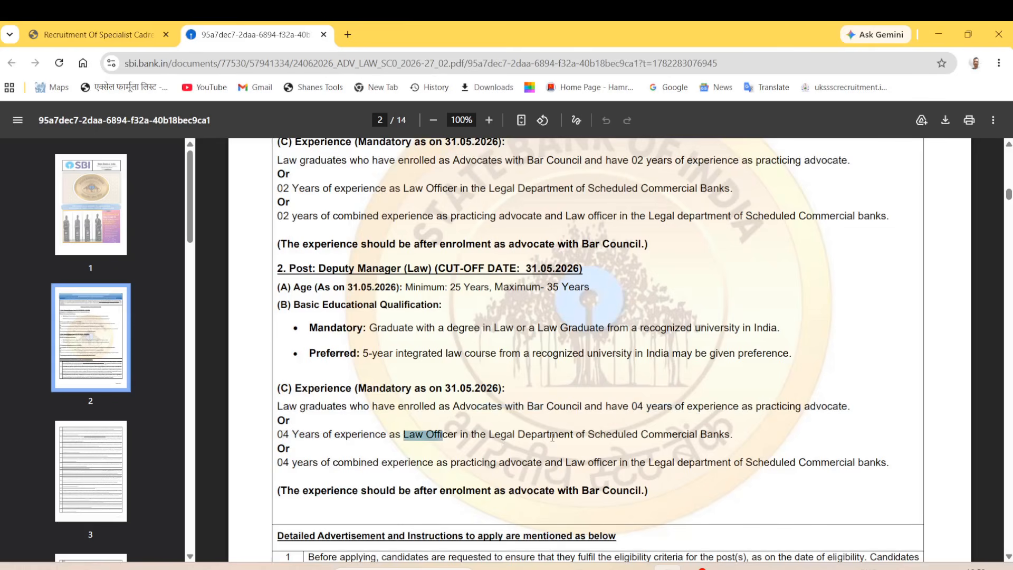
{"action": "left_click_drag", "start_coordinate": [550, 437], "coordinate": [601, 438]}
{"action": "left_click_drag", "start_coordinate": [320, 463], "coordinate": [457, 464]}
{"action": "left_click_drag", "start_coordinate": [425, 407], "coordinate": [485, 469]}
{"action": "left_click", "coordinate": [358, 407]}
{"action": "left_click_drag", "start_coordinate": [356, 390], "coordinate": [457, 492]}
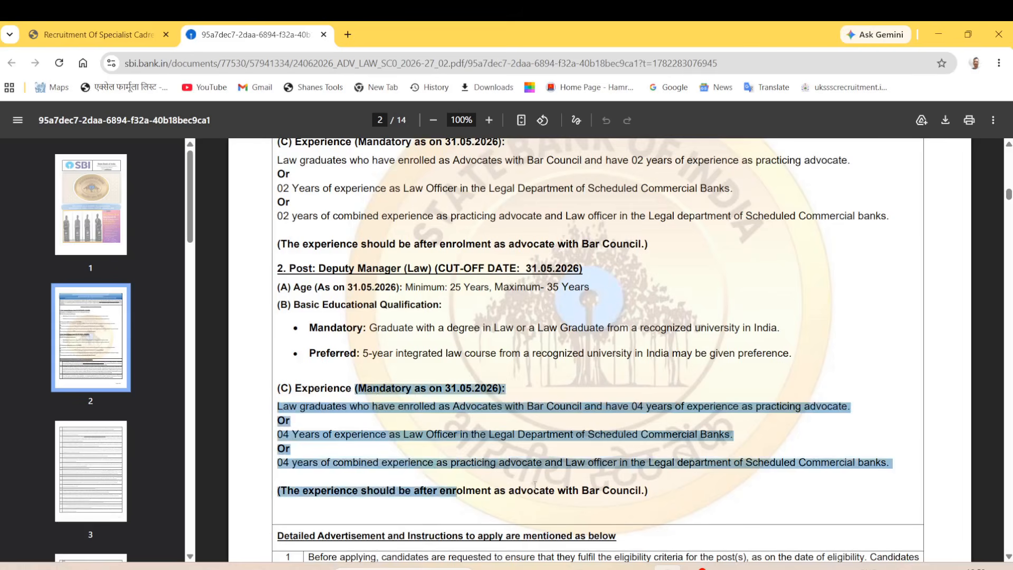
{"action": "left_click", "coordinate": [555, 517]}
{"action": "scroll", "coordinate": [487, 510], "scroll_direction": "down", "scroll_amount": 2}
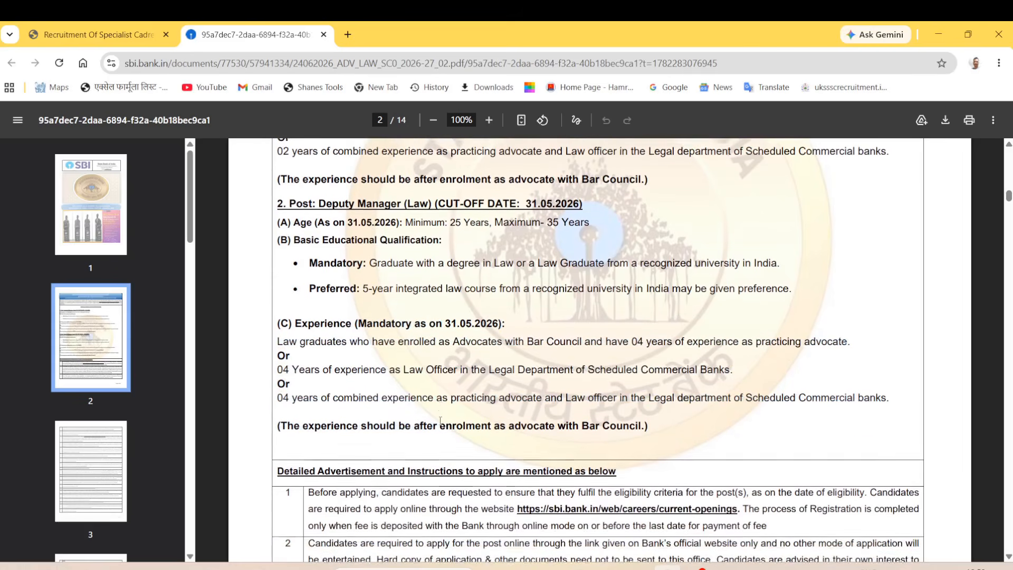
{"action": "scroll", "coordinate": [413, 413], "scroll_direction": "up", "scroll_amount": 3}
{"action": "scroll", "coordinate": [413, 413], "scroll_direction": "up", "scroll_amount": 3}
{"action": "scroll", "coordinate": [475, 422], "scroll_direction": "down", "scroll_amount": 2}
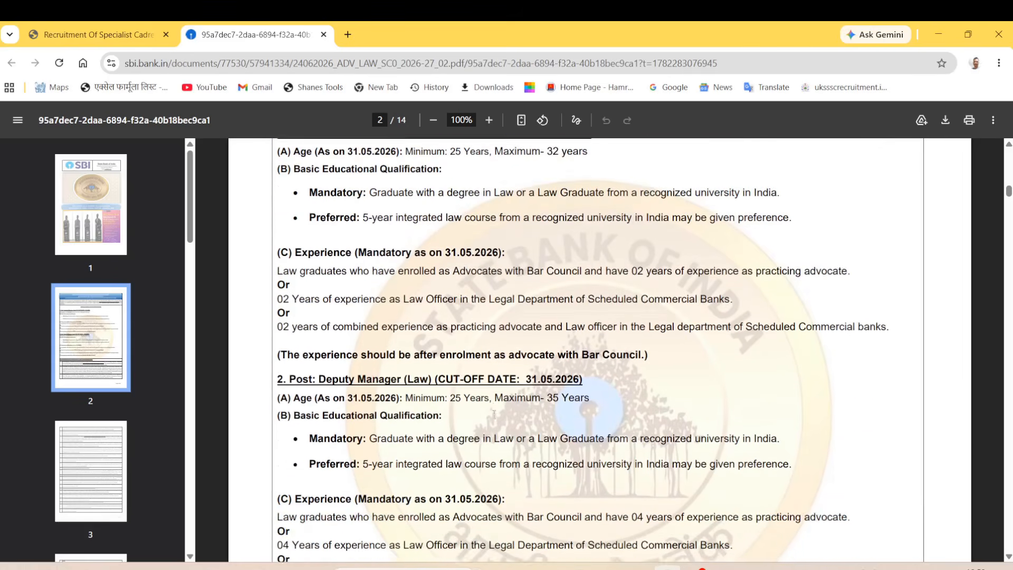
{"action": "scroll", "coordinate": [516, 434], "scroll_direction": "down", "scroll_amount": 2}
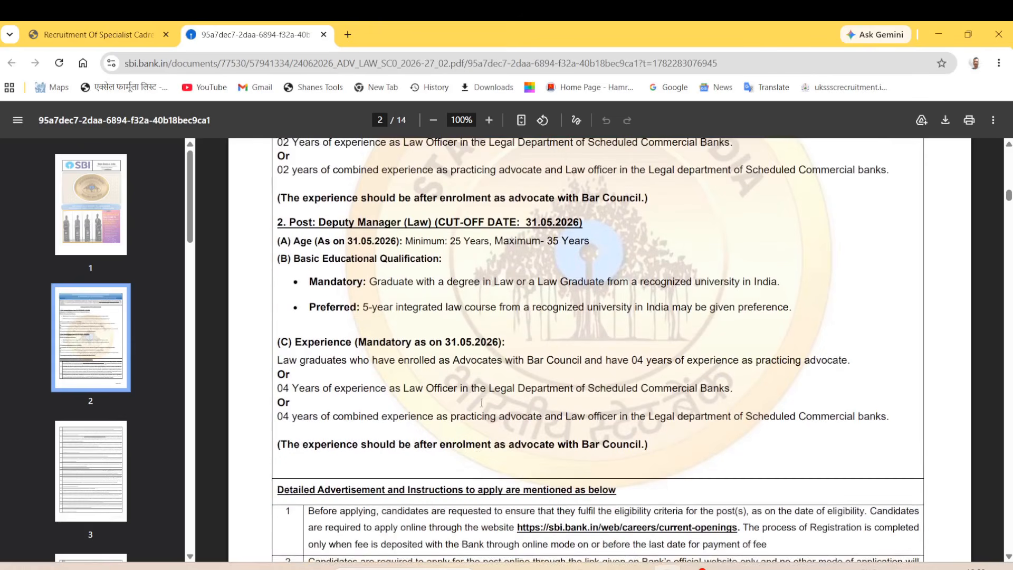
{"action": "left_click", "coordinate": [92, 34]}
{"action": "scroll", "coordinate": [104, 328], "scroll_direction": "down", "scroll_amount": 2}
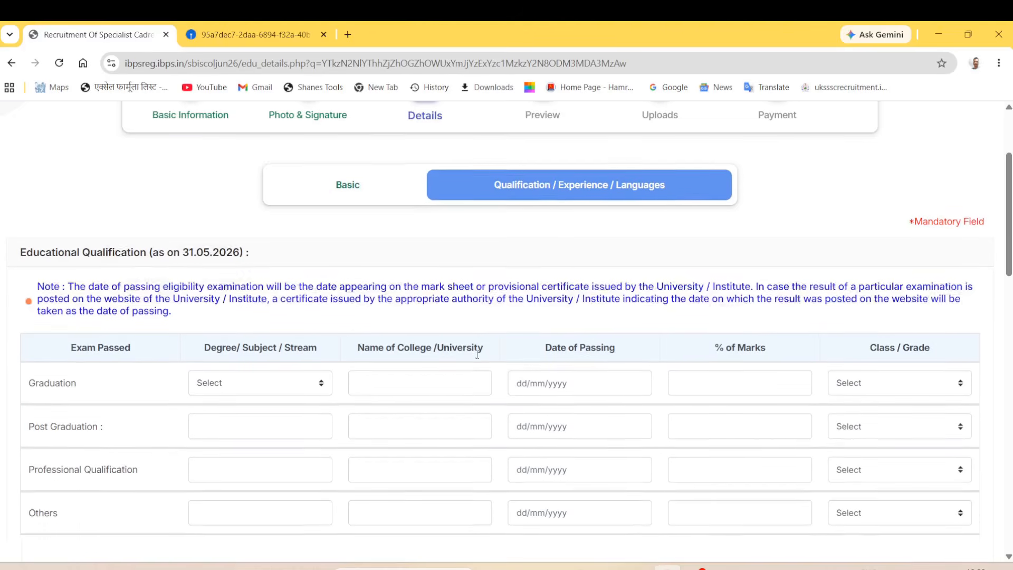
Step: Set the Graduation degree to Law and the college to Thapar University Patiala
{"action": "left_click", "coordinate": [289, 349]}
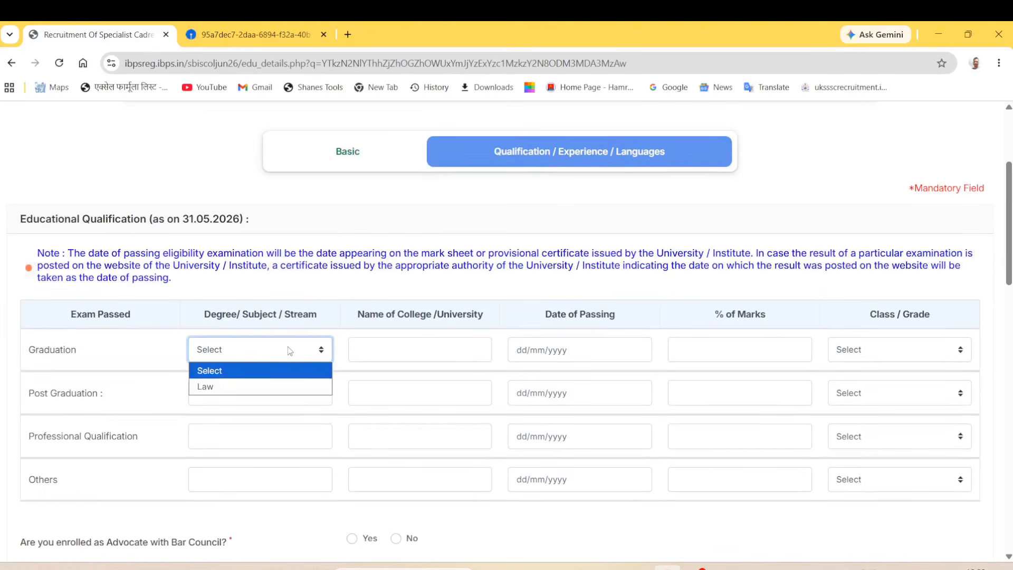
{"action": "left_click", "coordinate": [244, 383]}
{"action": "left_click", "coordinate": [391, 351]}
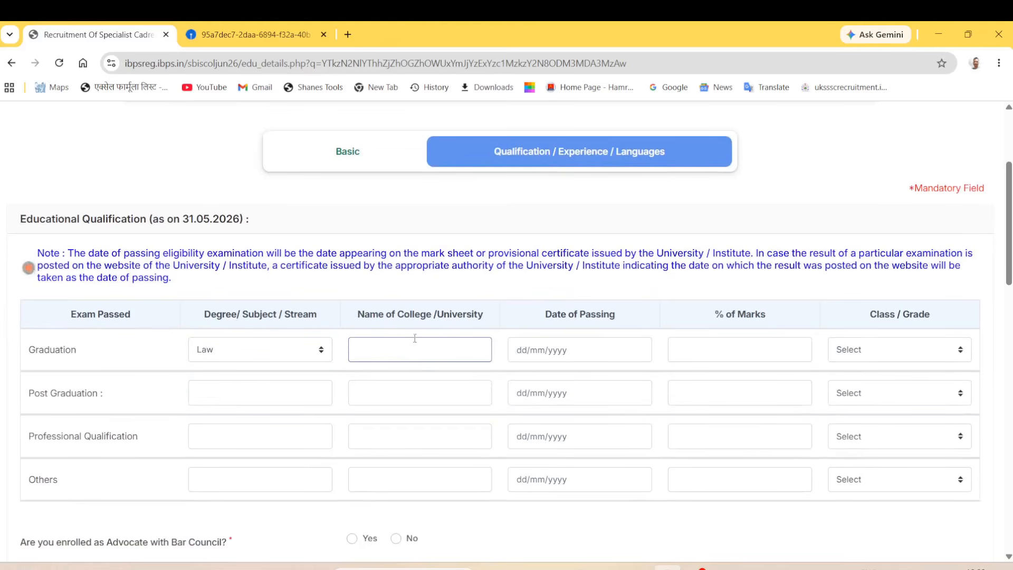
{"action": "type", "text": "univer"}
{"action": "key", "text": "Down"}
{"action": "key", "text": "Down"}
{"action": "key", "text": "Down"}
{"action": "key", "text": "Down"}
{"action": "key", "text": "Down"}
{"action": "key", "text": "Down"}
{"action": "key", "text": "Down"}
{"action": "key", "text": "Down"}
{"action": "key", "text": "Down"}
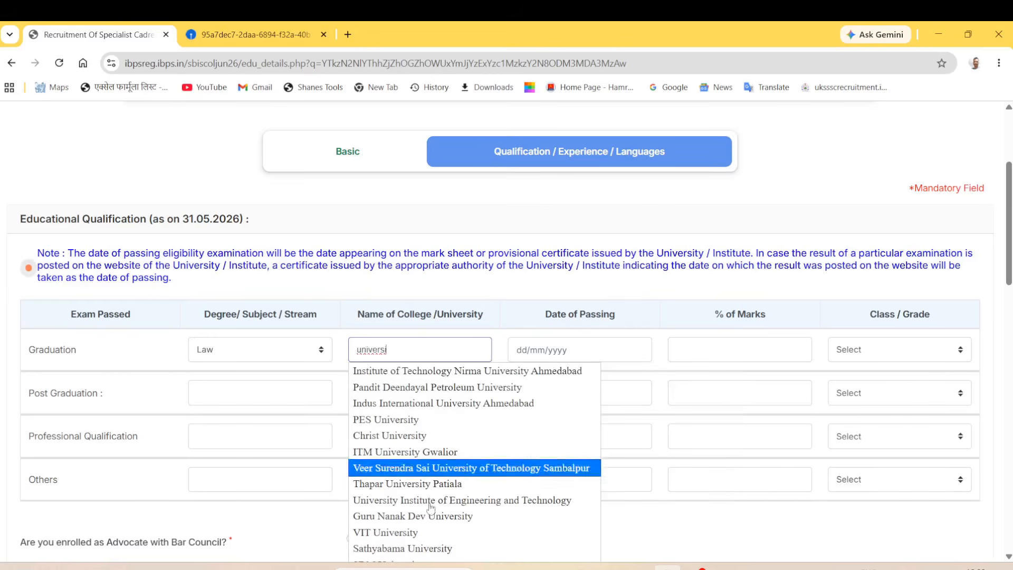
{"action": "key", "text": "Return"}
Step: Set the graduation passing date to 16/09/2020, marks to 70.00 percent and grade First Class
{"action": "left_click", "coordinate": [564, 348]}
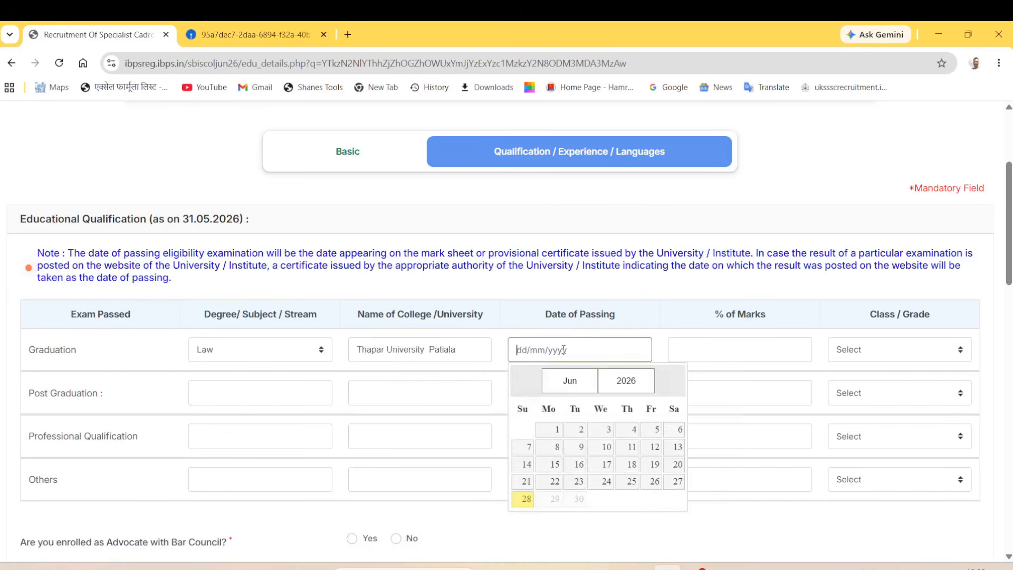
{"action": "left_click", "coordinate": [640, 385]}
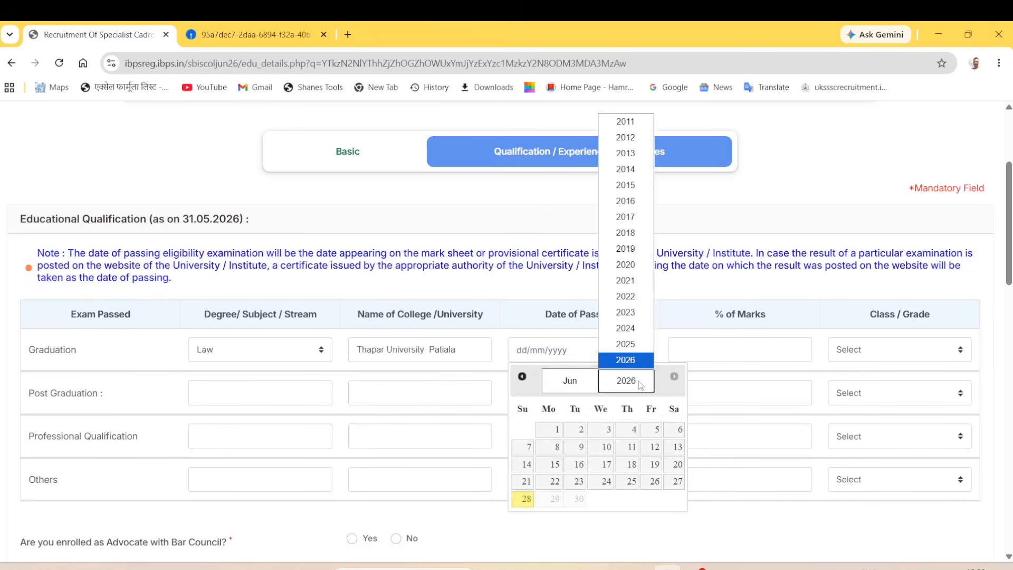
{"action": "left_click", "coordinate": [634, 264]}
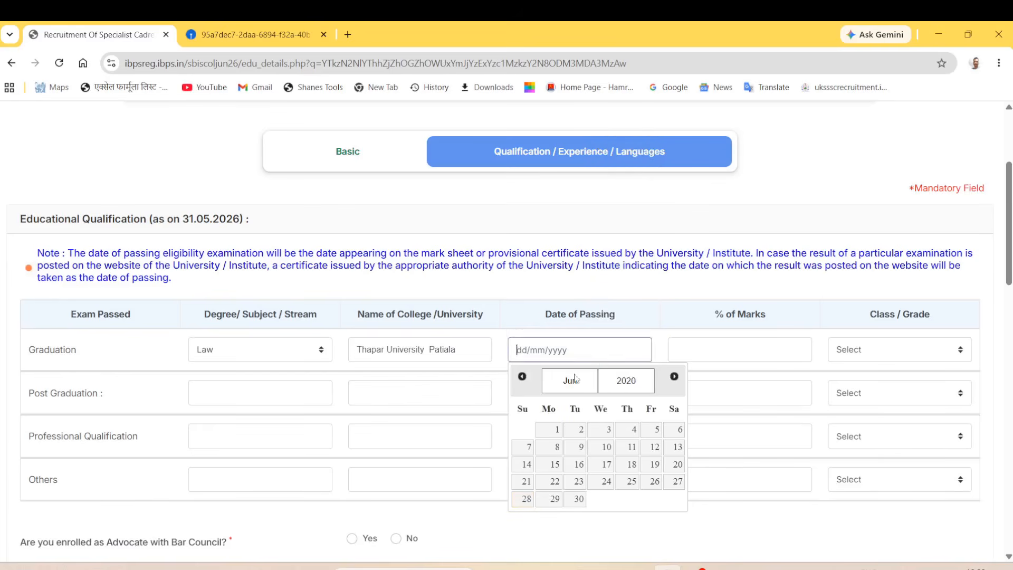
{"action": "left_click", "coordinate": [570, 380]}
{"action": "left_click", "coordinate": [569, 312]}
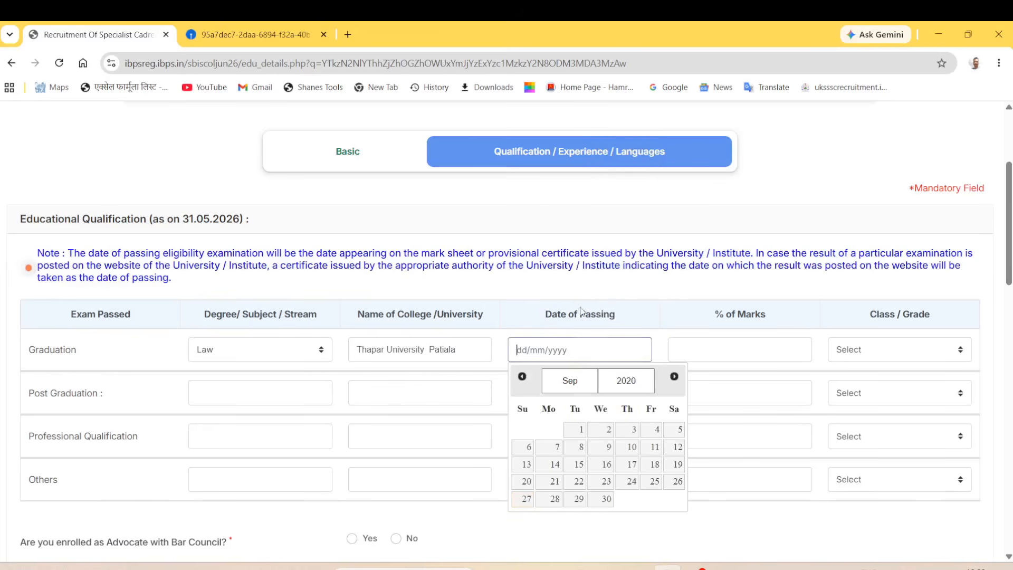
{"action": "left_click", "coordinate": [601, 463]}
{"action": "left_click", "coordinate": [723, 355]}
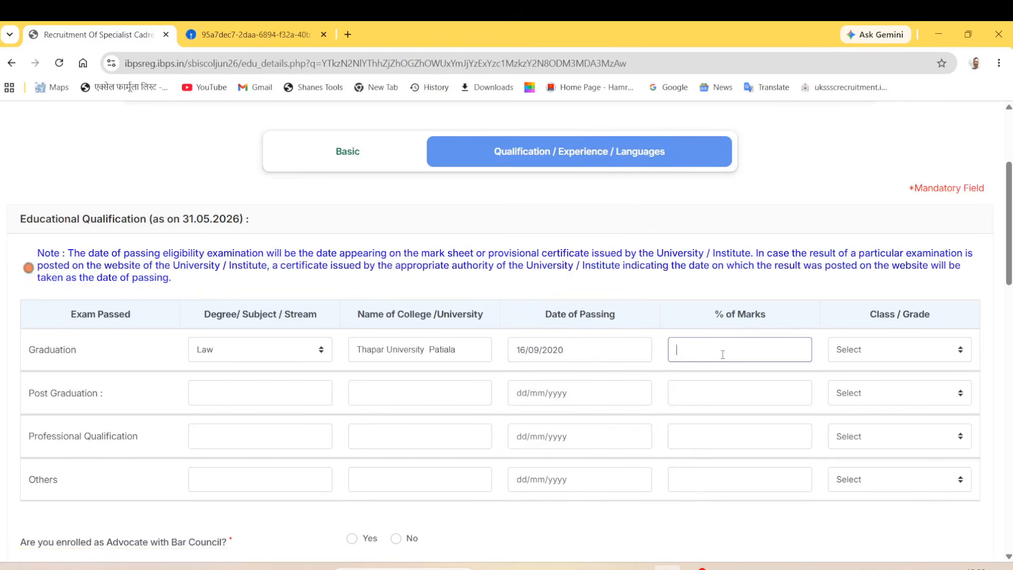
{"action": "left_click", "coordinate": [876, 356]}
{"action": "left_click", "coordinate": [875, 386]}
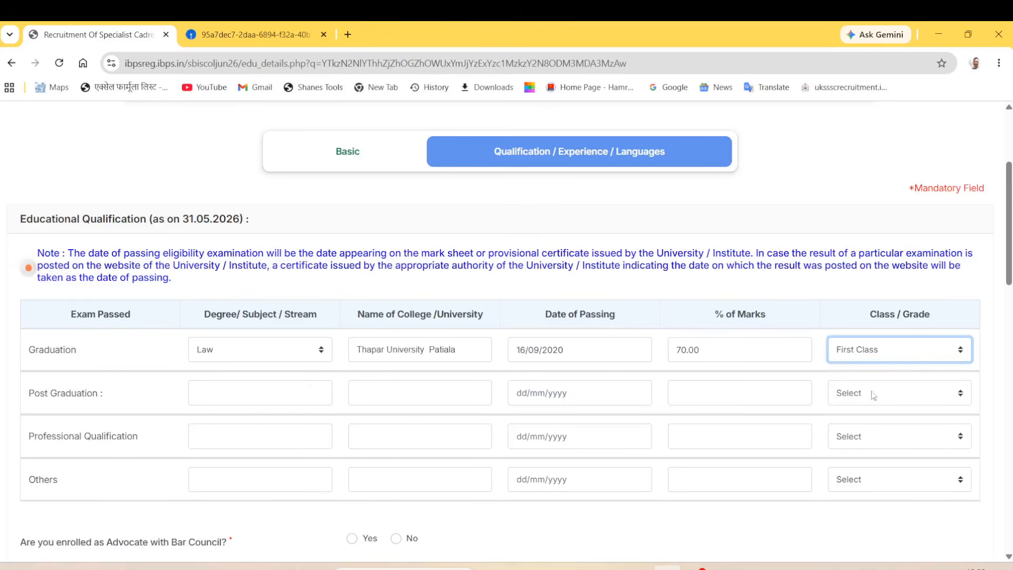
{"action": "left_click", "coordinate": [472, 518]}
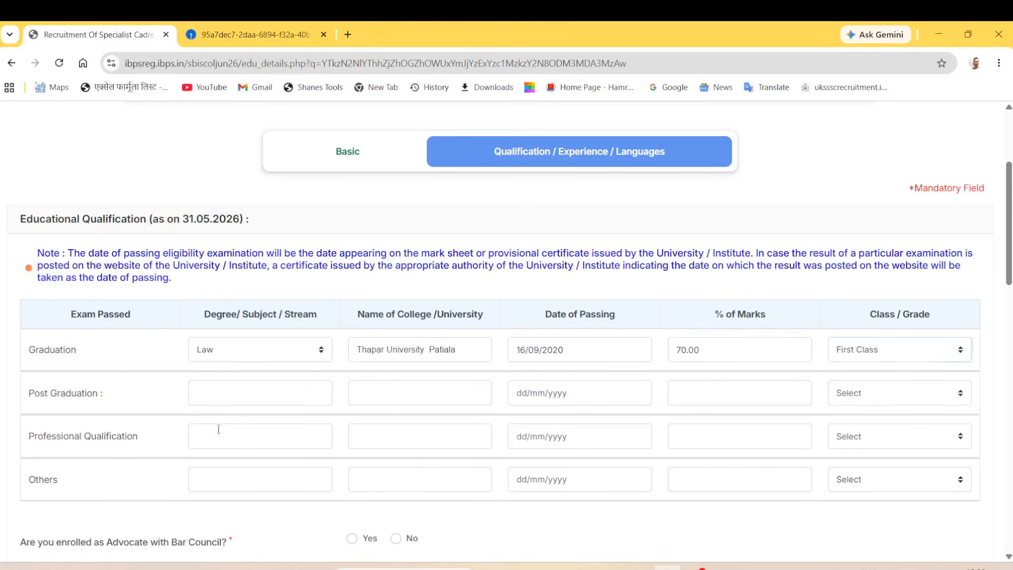
Step: Look over the Post Graduation row fields, leaving them blank
{"action": "left_click", "coordinate": [240, 390]}
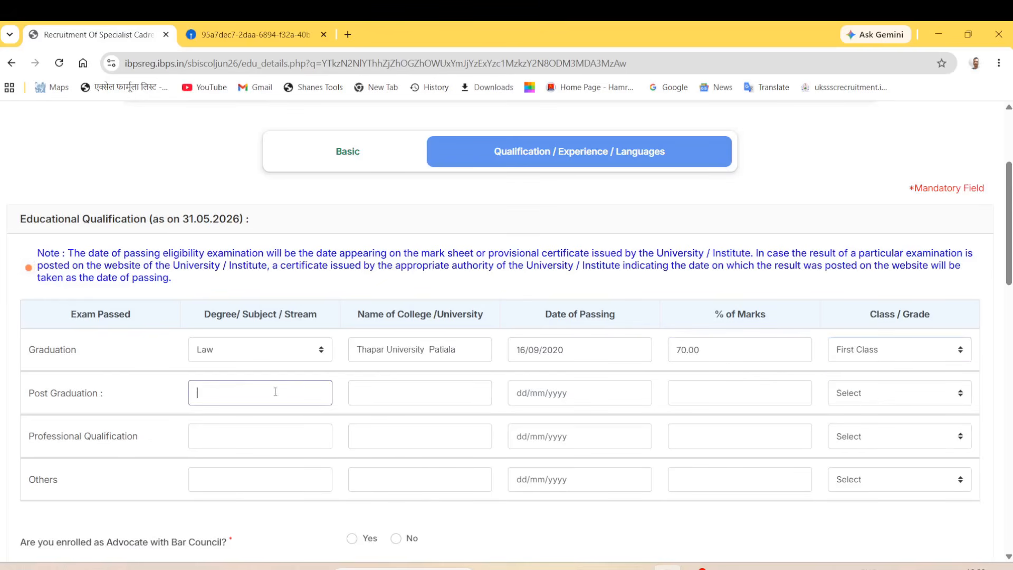
{"action": "left_click", "coordinate": [361, 391]}
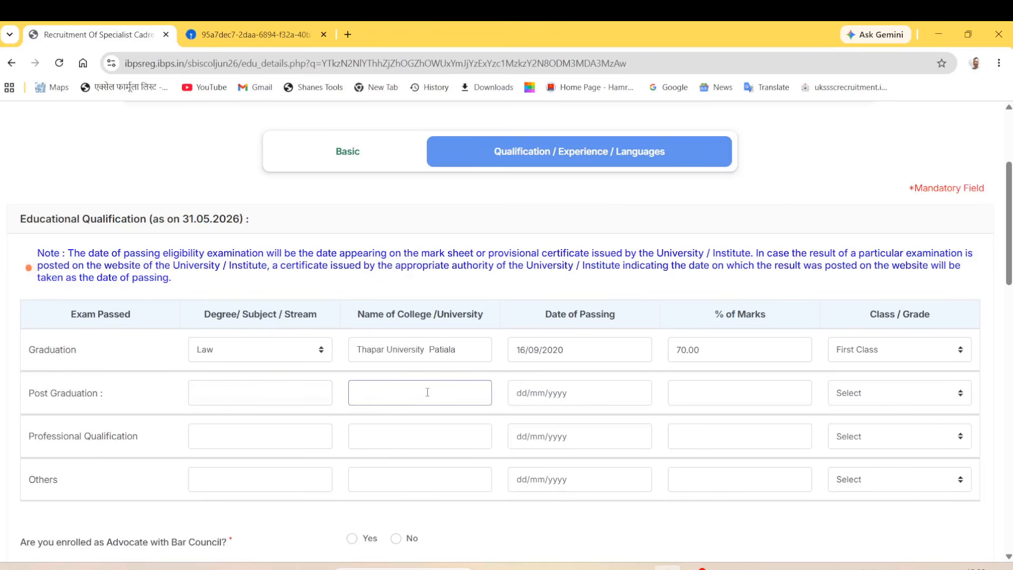
{"action": "left_click", "coordinate": [598, 404]}
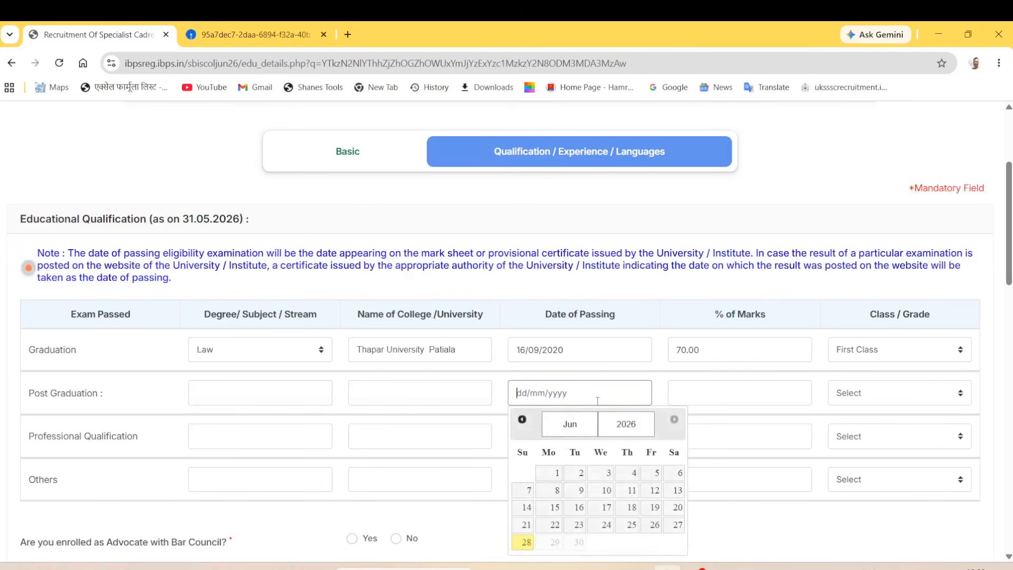
{"action": "left_click", "coordinate": [722, 399]}
{"action": "left_click", "coordinate": [845, 396]}
{"action": "left_click", "coordinate": [816, 521]}
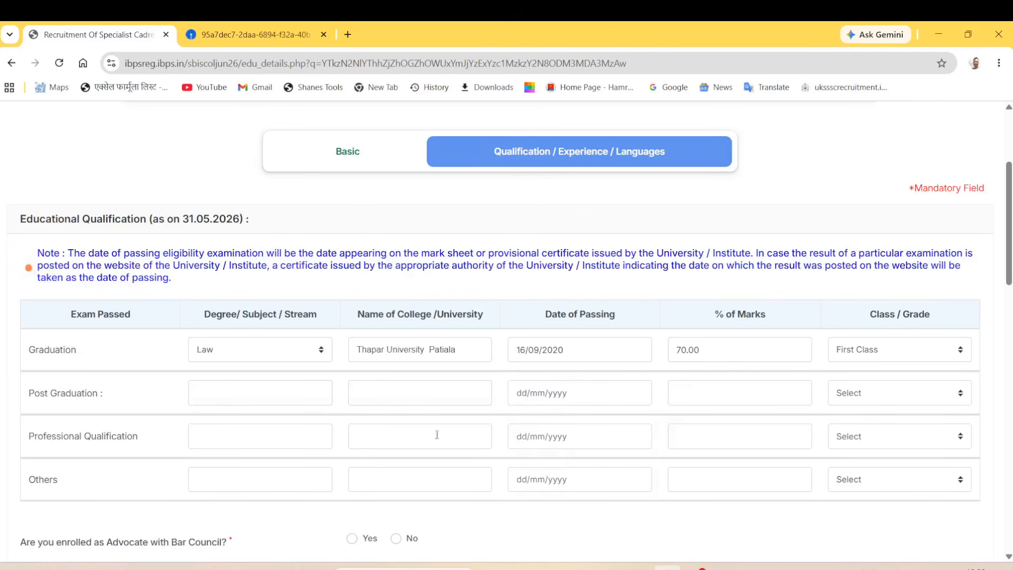
{"action": "scroll", "coordinate": [77, 418], "scroll_direction": "down", "scroll_amount": 1}
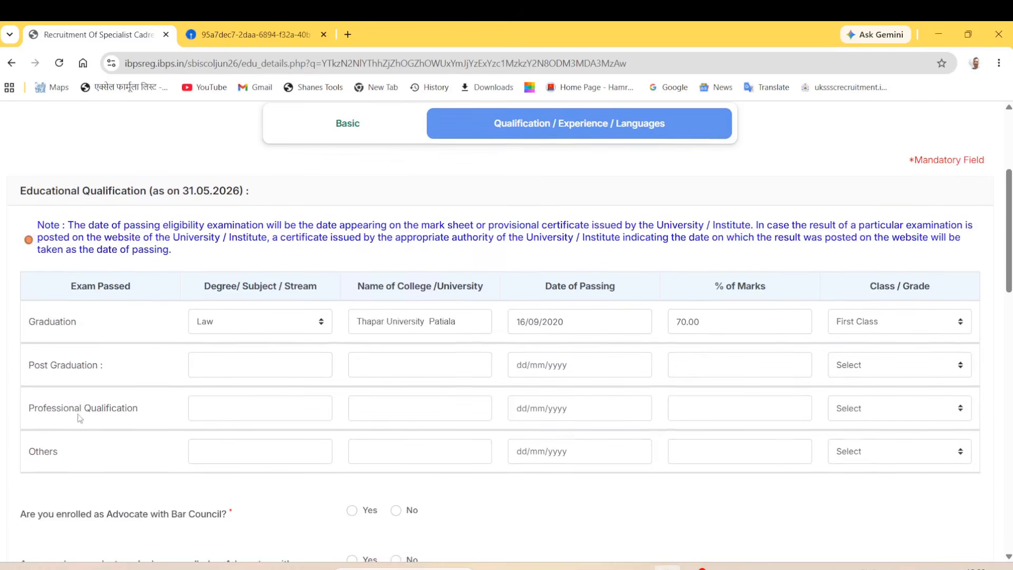
Step: Answer No to enrolment and practising advocate, Yes to four years as Law Officer, No to combined experience
{"action": "scroll", "coordinate": [112, 430], "scroll_direction": "down", "scroll_amount": 4}
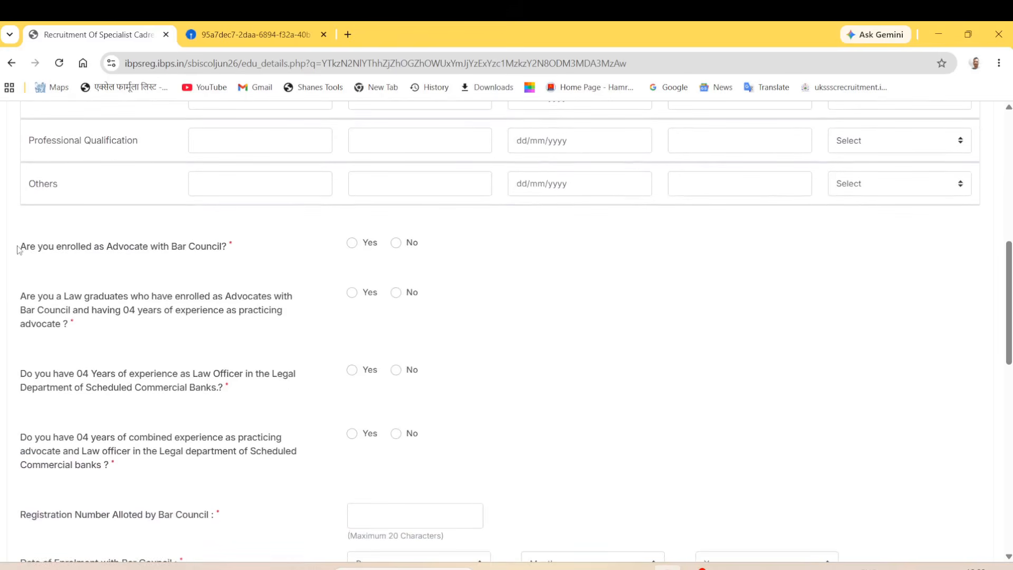
{"action": "scroll", "coordinate": [175, 344], "scroll_direction": "down", "scroll_amount": 1}
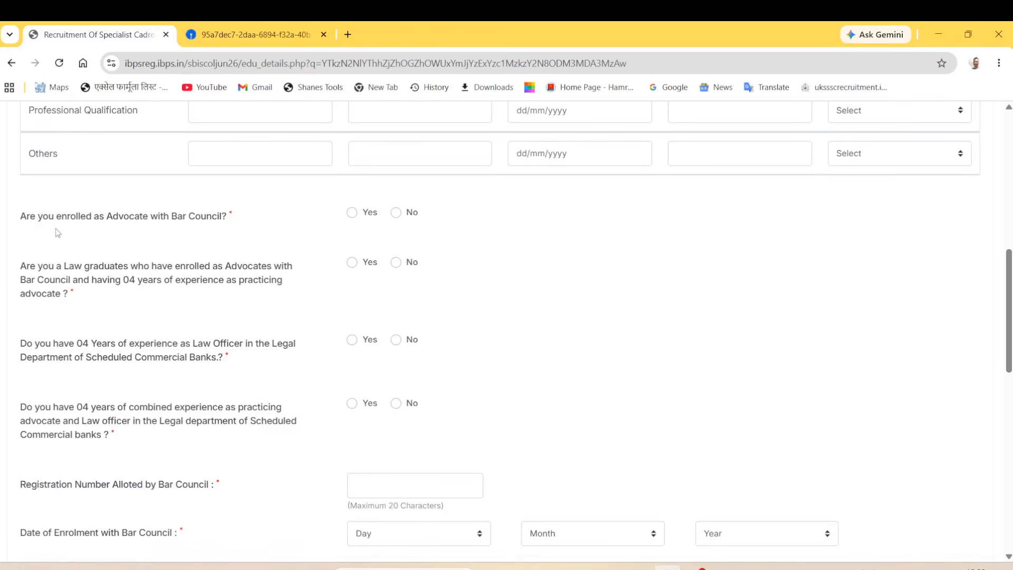
{"action": "scroll", "coordinate": [651, 415], "scroll_direction": "up", "scroll_amount": 1}
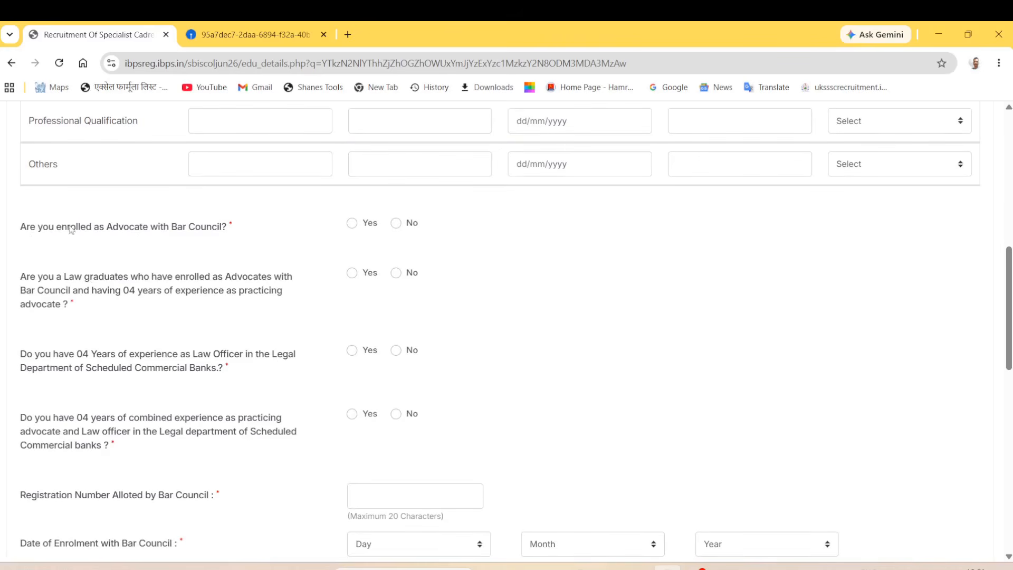
{"action": "left_click", "coordinate": [361, 225]}
{"action": "left_click", "coordinate": [407, 227]}
{"action": "left_click", "coordinate": [352, 273]}
{"action": "left_click", "coordinate": [397, 273]}
{"action": "left_click", "coordinate": [353, 352]}
{"action": "left_click", "coordinate": [396, 414]}
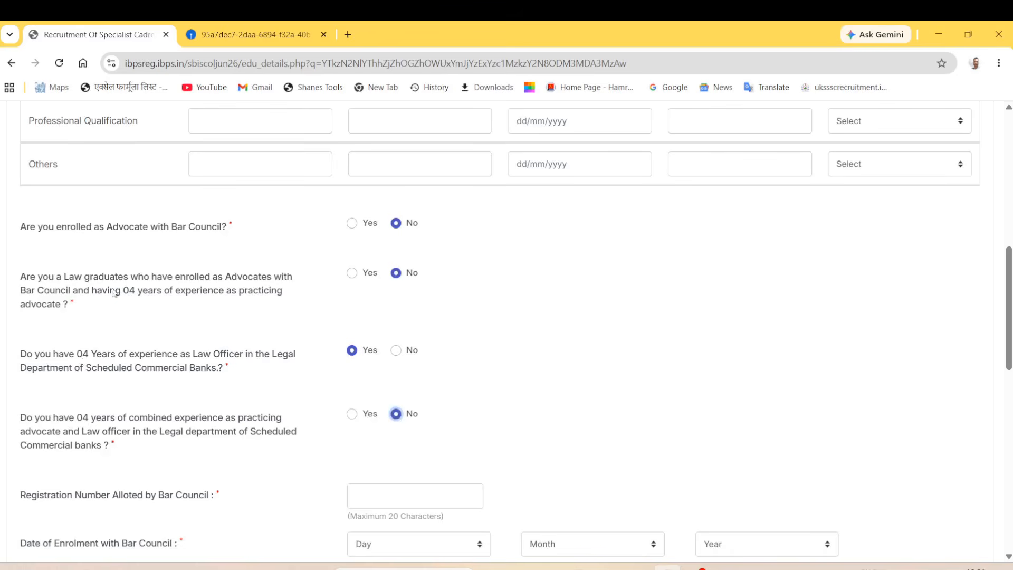
{"action": "scroll", "coordinate": [212, 380], "scroll_direction": "down", "scroll_amount": 2}
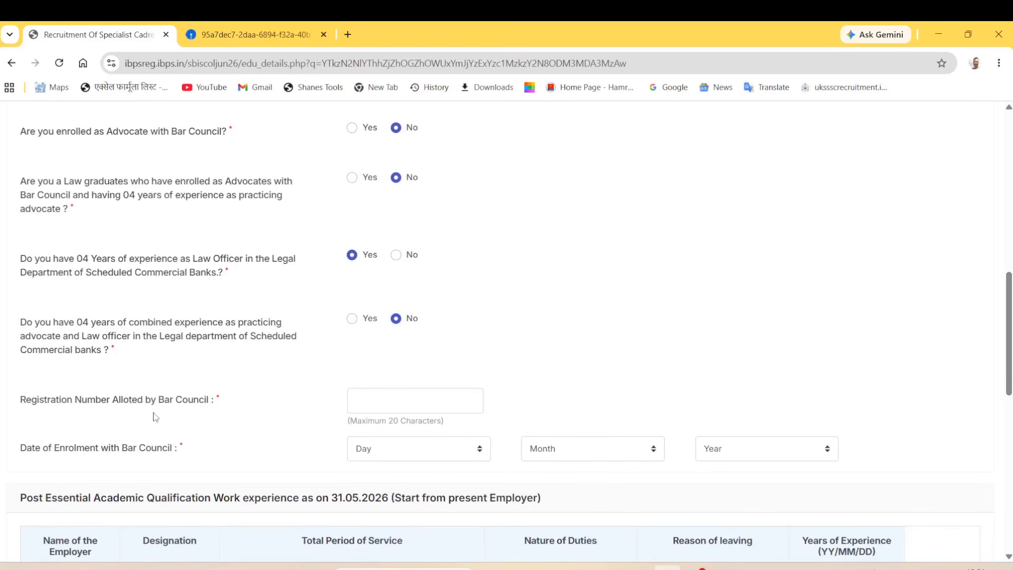
Step: Enter Bar Council registration number 22222 and set the enrolment date to 06 August 2021
{"action": "left_click", "coordinate": [393, 400]}
{"action": "type", "text": "22222"}
{"action": "left_click", "coordinate": [411, 449]}
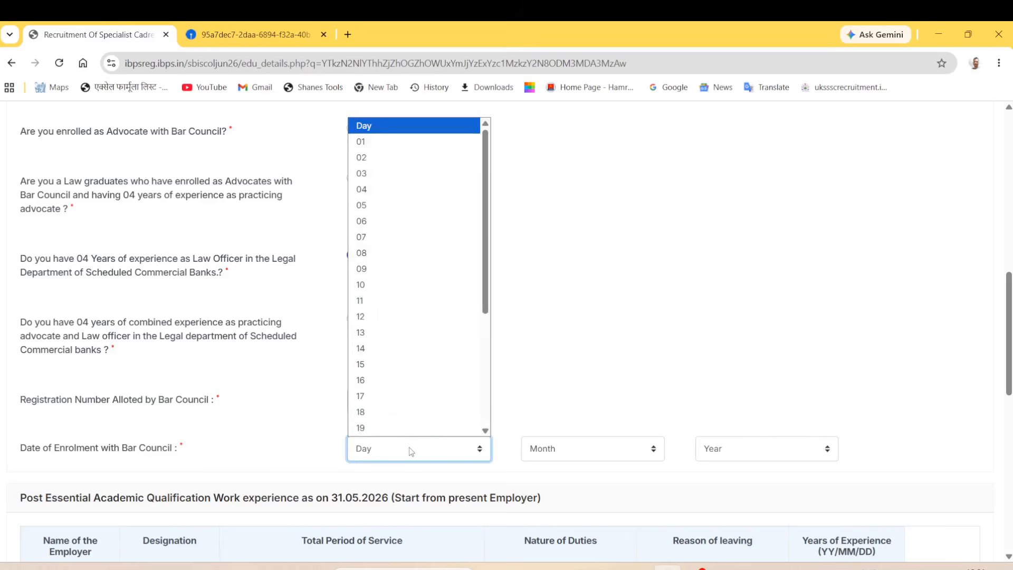
{"action": "left_click", "coordinate": [389, 220]}
{"action": "left_click", "coordinate": [560, 449]}
{"action": "left_click", "coordinate": [567, 362]}
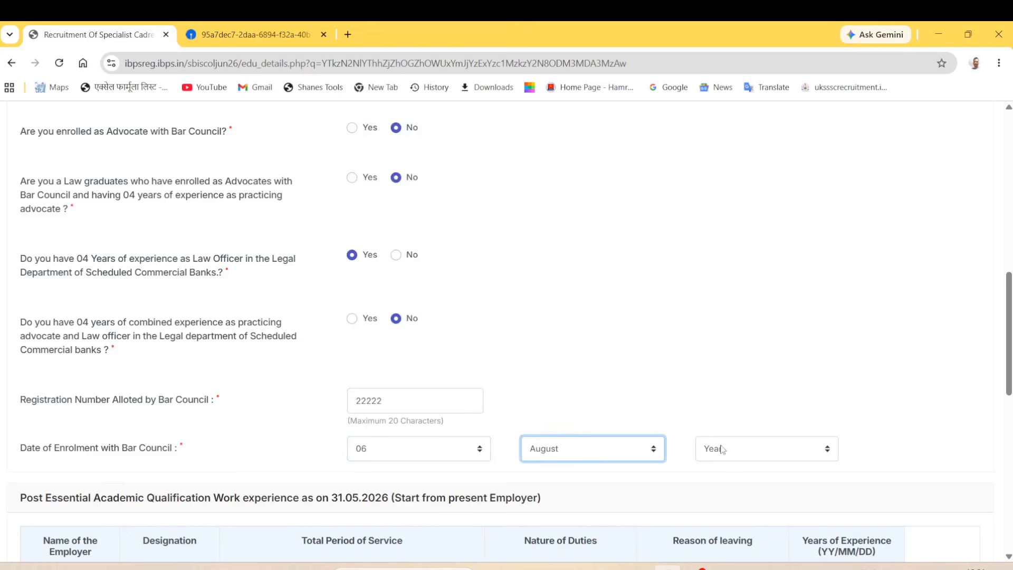
{"action": "left_click", "coordinate": [721, 449]}
{"action": "left_click", "coordinate": [722, 285]}
{"action": "left_click", "coordinate": [763, 447]}
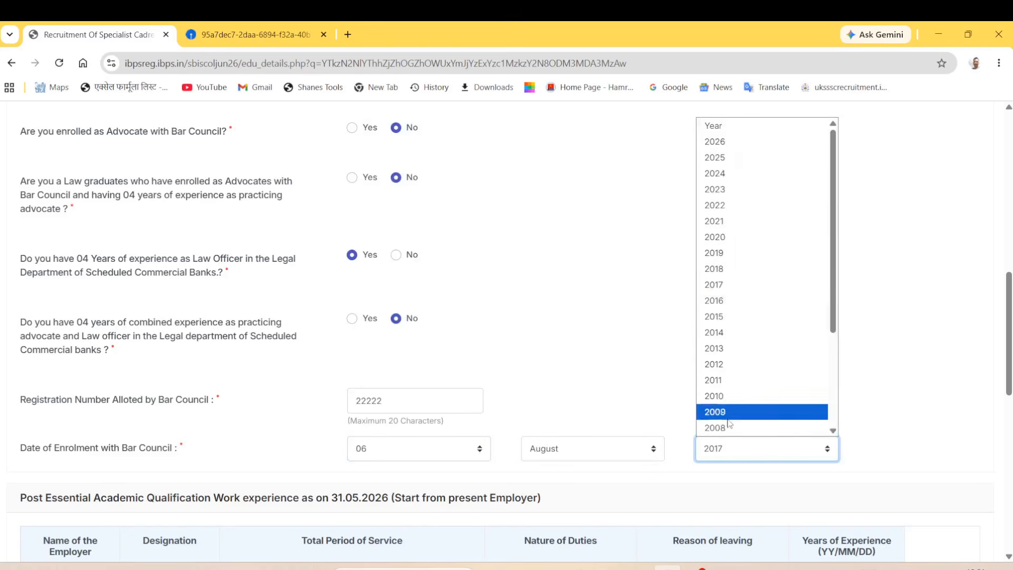
{"action": "scroll", "coordinate": [728, 369], "scroll_direction": "down", "scroll_amount": 3}
{"action": "scroll", "coordinate": [707, 264], "scroll_direction": "up", "scroll_amount": 4}
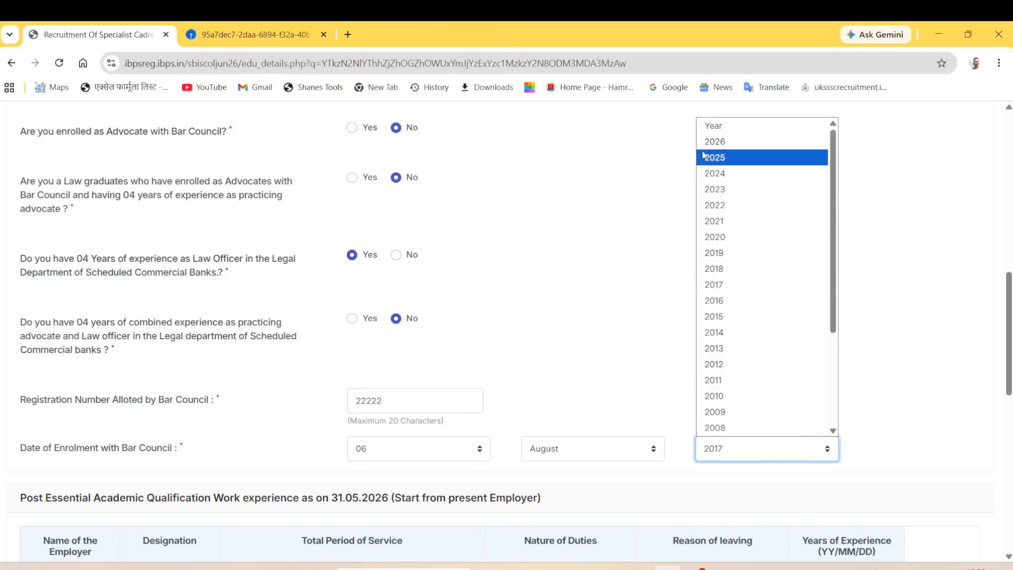
{"action": "left_click", "coordinate": [711, 221]}
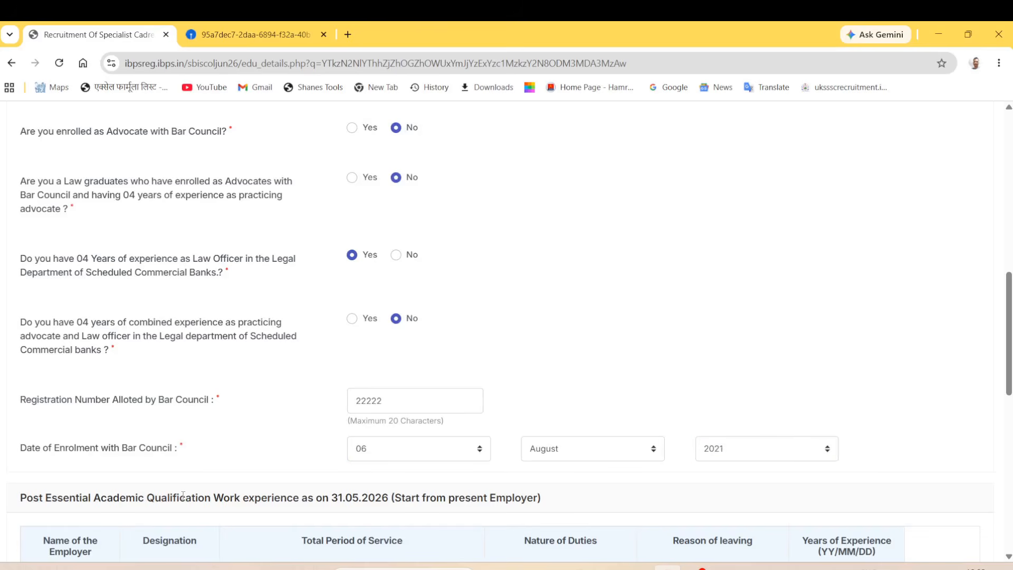
{"action": "scroll", "coordinate": [183, 495], "scroll_direction": "down", "scroll_amount": 2}
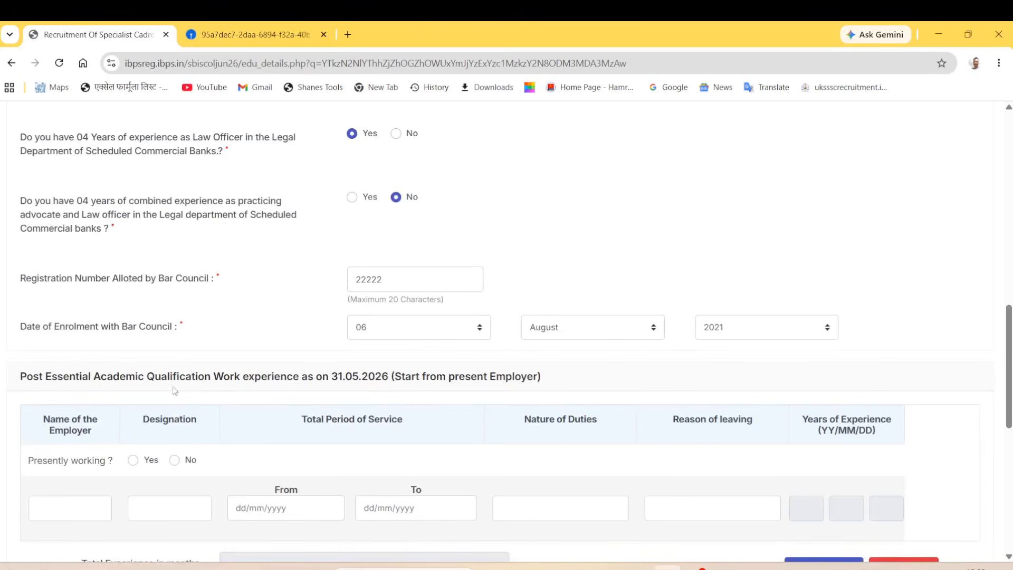
{"action": "scroll", "coordinate": [328, 389], "scroll_direction": "down", "scroll_amount": 3}
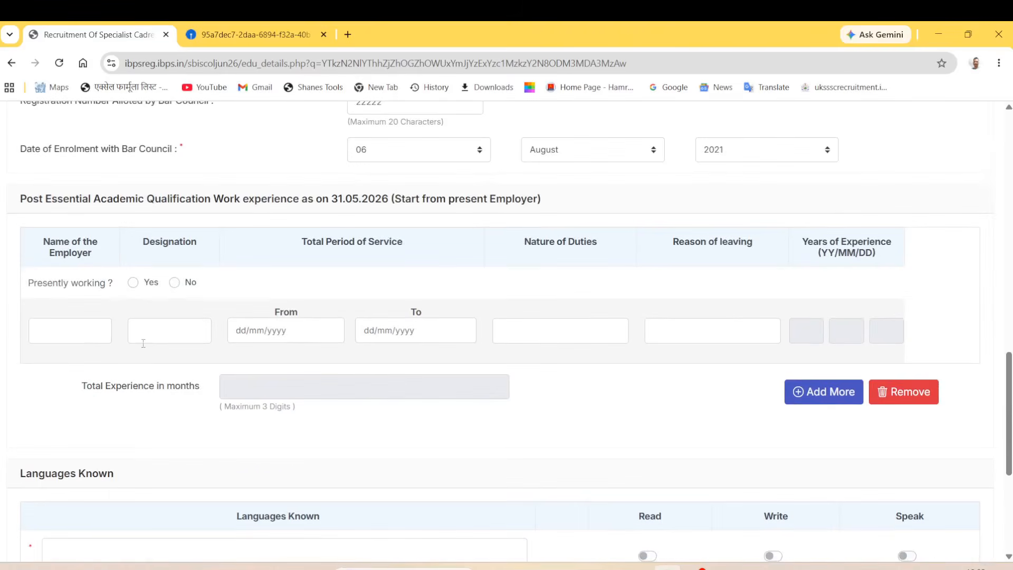
Step: Enter 'emp name' as the employer and toggle the presently-working option
{"action": "left_click", "coordinate": [84, 339]}
{"action": "left_click", "coordinate": [71, 350]}
{"action": "scroll", "coordinate": [70, 331], "scroll_direction": "down", "scroll_amount": 5}
{"action": "scroll", "coordinate": [70, 331], "scroll_direction": "up", "scroll_amount": 5}
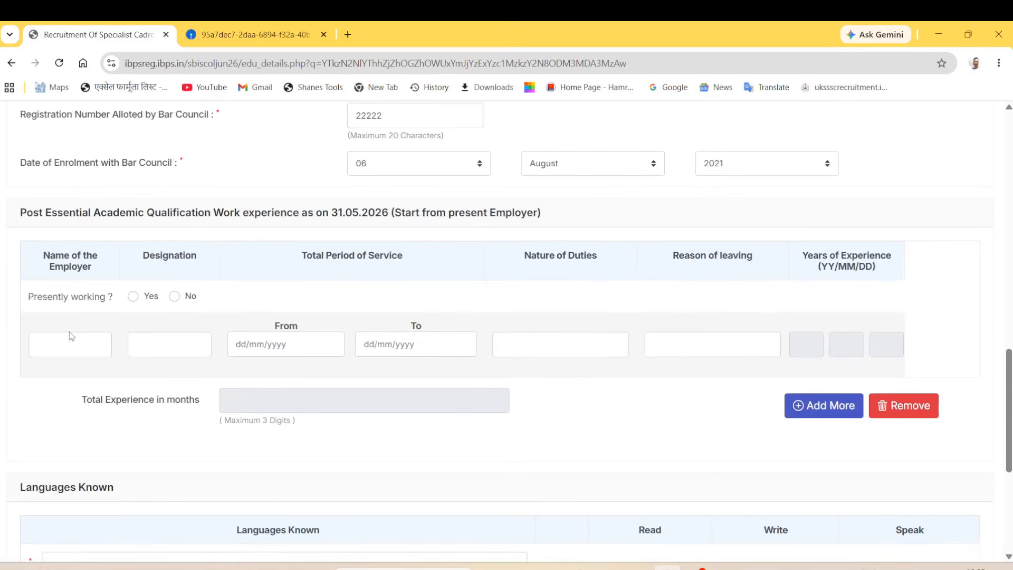
{"action": "left_click", "coordinate": [71, 341]}
{"action": "type", "text": "emp name"}
{"action": "left_click", "coordinate": [153, 343]}
{"action": "left_click", "coordinate": [50, 294]}
{"action": "left_click", "coordinate": [133, 296]}
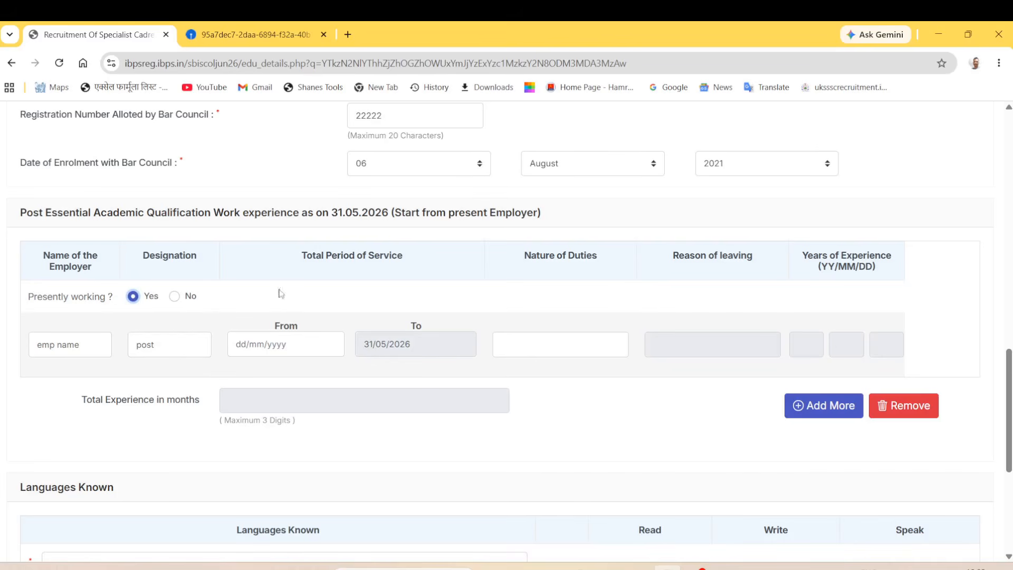
{"action": "left_click", "coordinate": [175, 297]}
Step: Set the service dates from 06/05/2021 to 11/06/2026 and select the duties and leaving-reason fields
{"action": "left_click", "coordinate": [278, 344]}
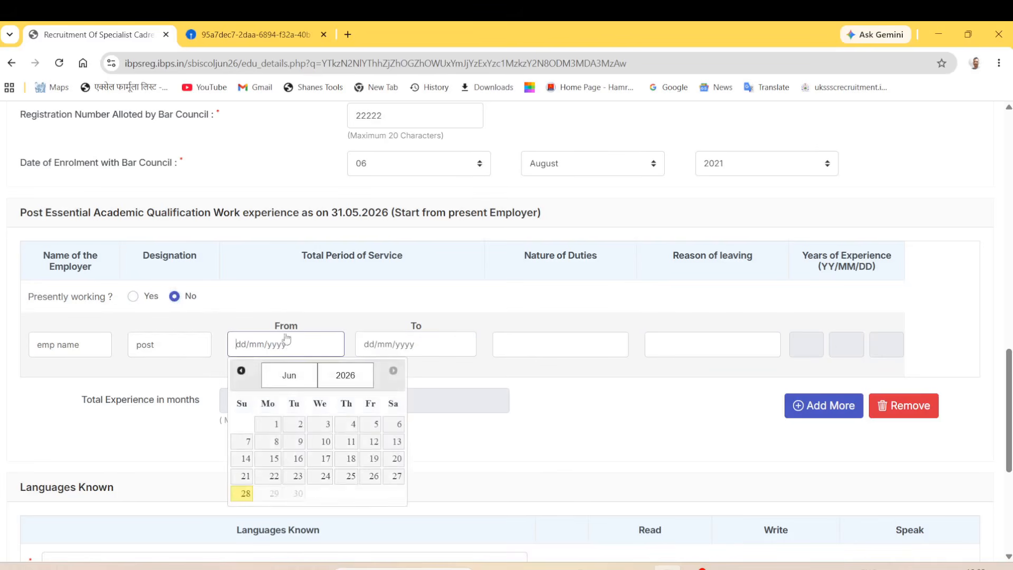
{"action": "left_click", "coordinate": [290, 375]}
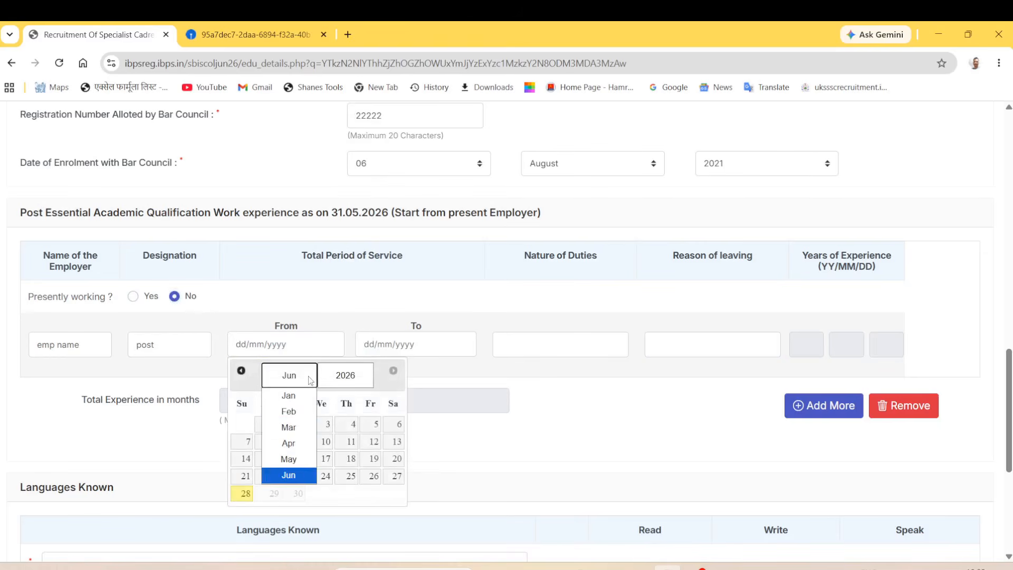
{"action": "left_click", "coordinate": [292, 458]}
{"action": "left_click", "coordinate": [361, 375]}
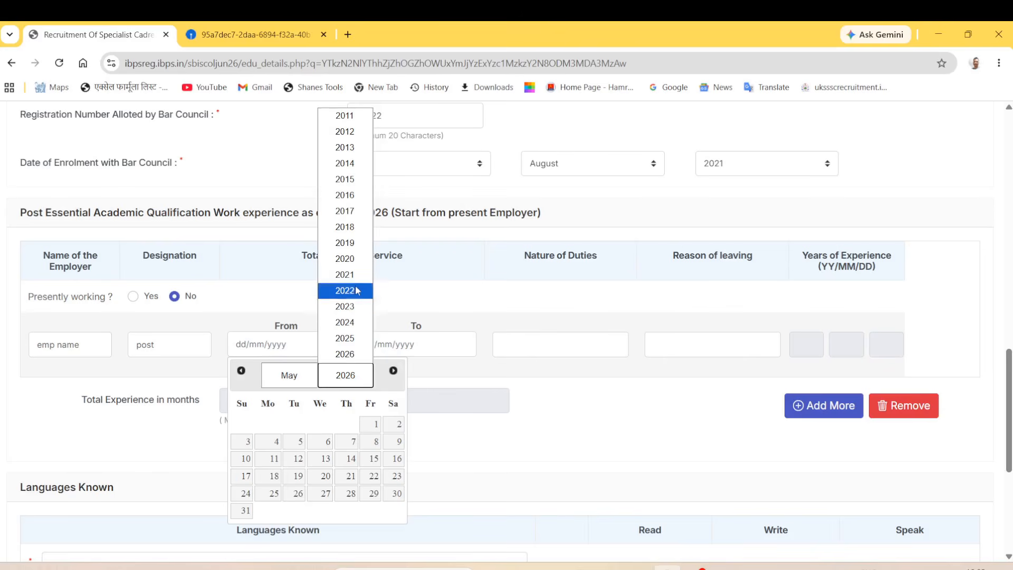
{"action": "left_click", "coordinate": [344, 288]}
{"action": "left_click", "coordinate": [345, 443]}
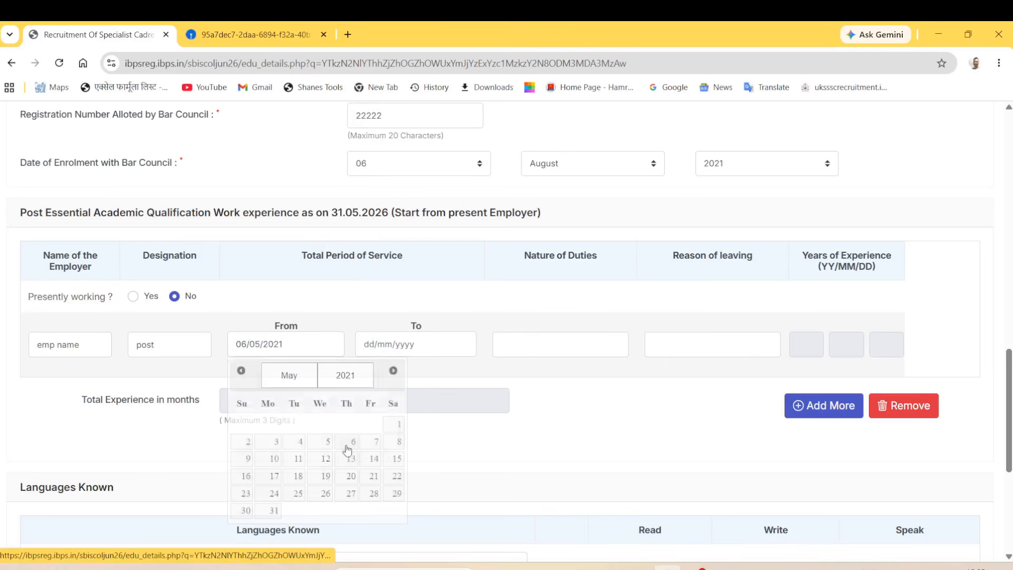
{"action": "left_click", "coordinate": [417, 347]}
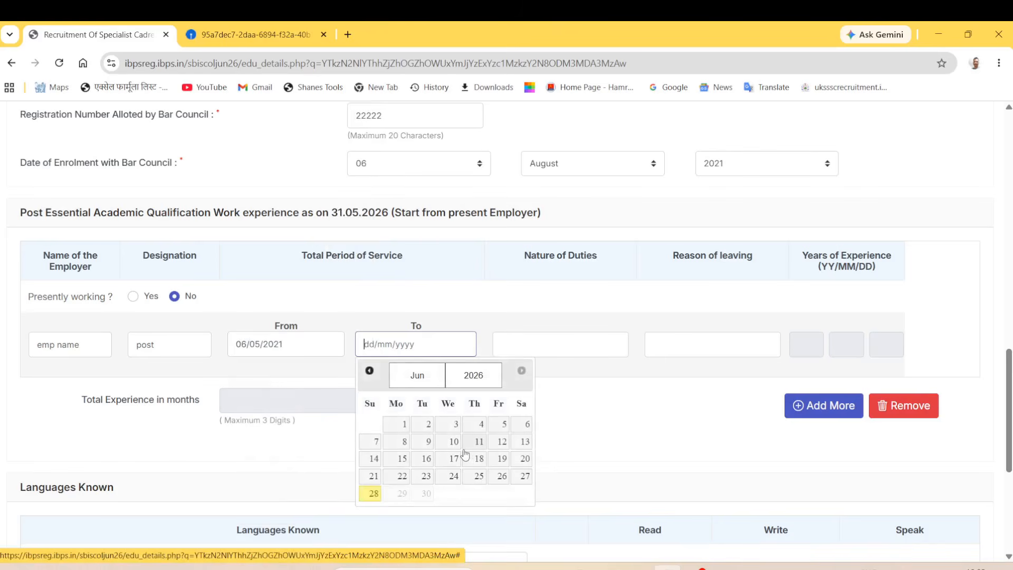
{"action": "left_click", "coordinate": [479, 442]}
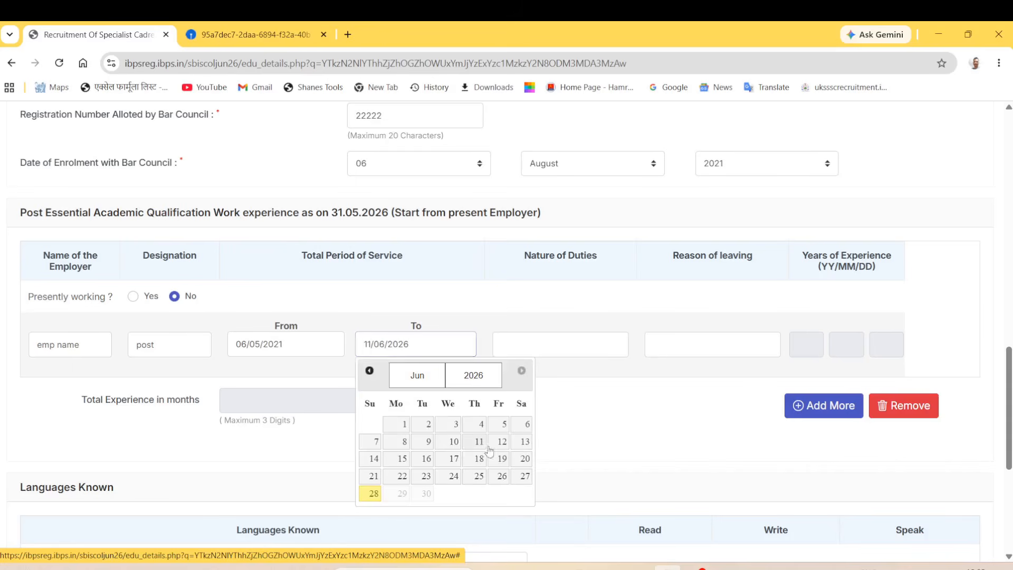
{"action": "left_click", "coordinate": [561, 348]}
{"action": "left_click", "coordinate": [695, 348]}
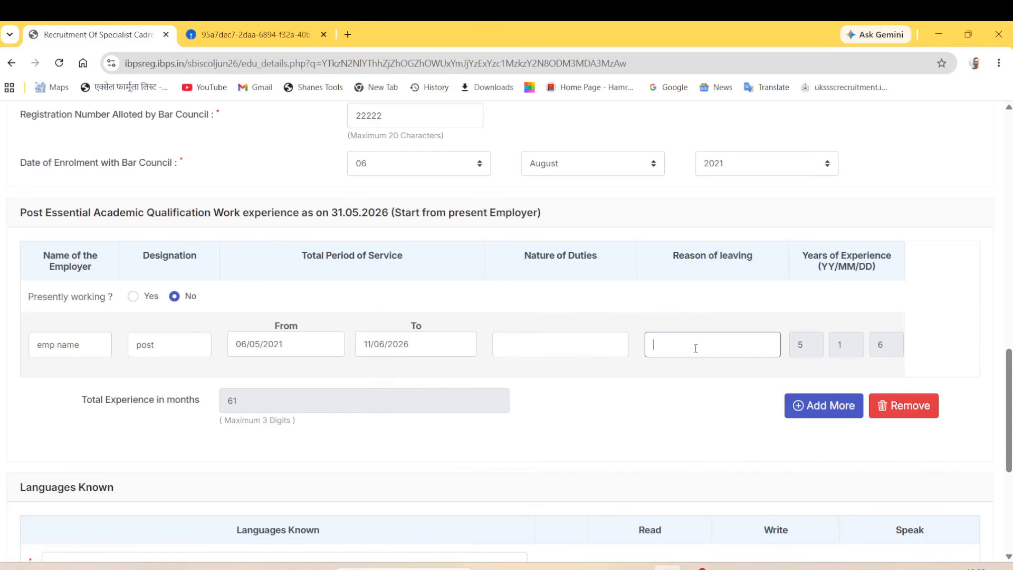
{"action": "left_click", "coordinate": [721, 439]}
Step: Mark the job as presently working, keeping the 06/05/2021 start date for 60 months' experience
{"action": "left_click", "coordinate": [133, 296]}
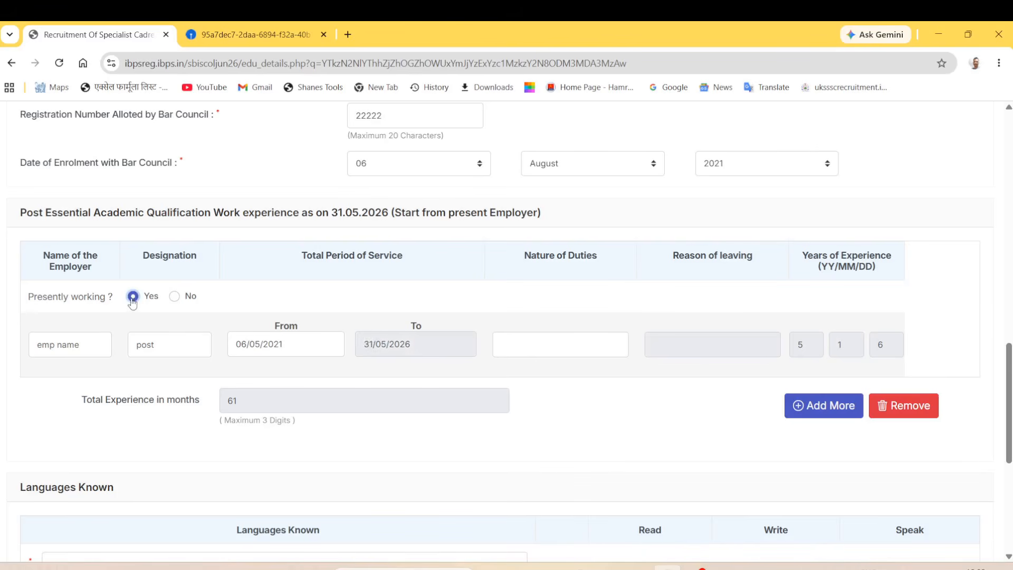
{"action": "left_click", "coordinate": [315, 349]}
{"action": "left_click", "coordinate": [469, 443]}
{"action": "left_click", "coordinate": [553, 341]}
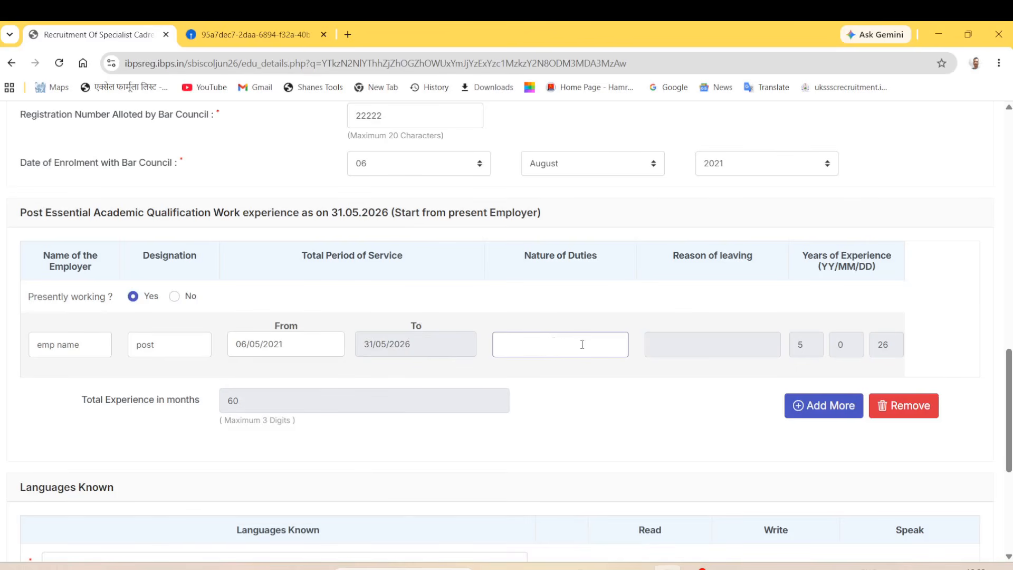
{"action": "left_click", "coordinate": [644, 450]}
Step: Add Hindi as a known language with read, write and speak all marked
{"action": "scroll", "coordinate": [239, 440], "scroll_direction": "down", "scroll_amount": 4}
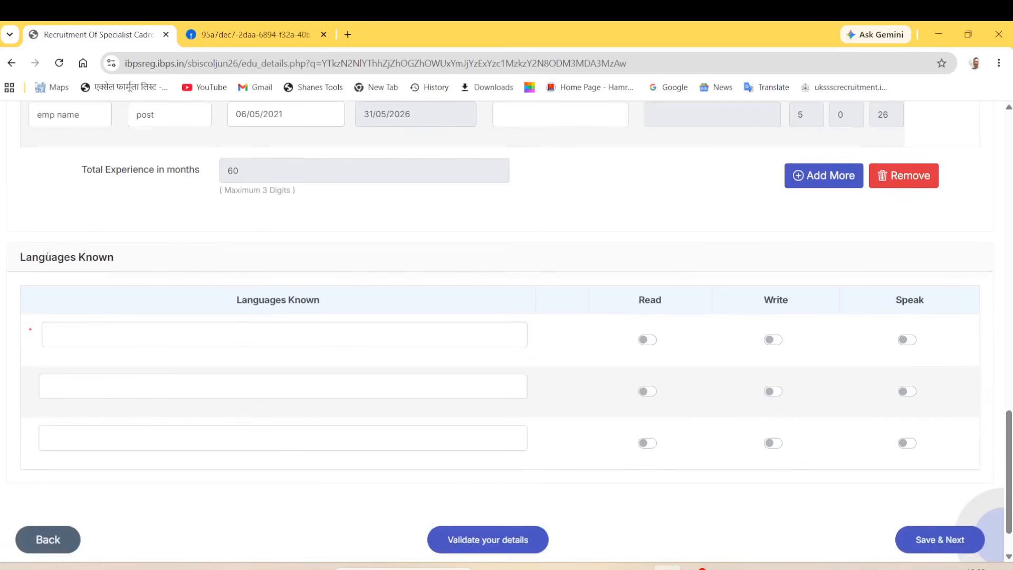
{"action": "left_click", "coordinate": [108, 337]}
{"action": "type", "text": "hi"}
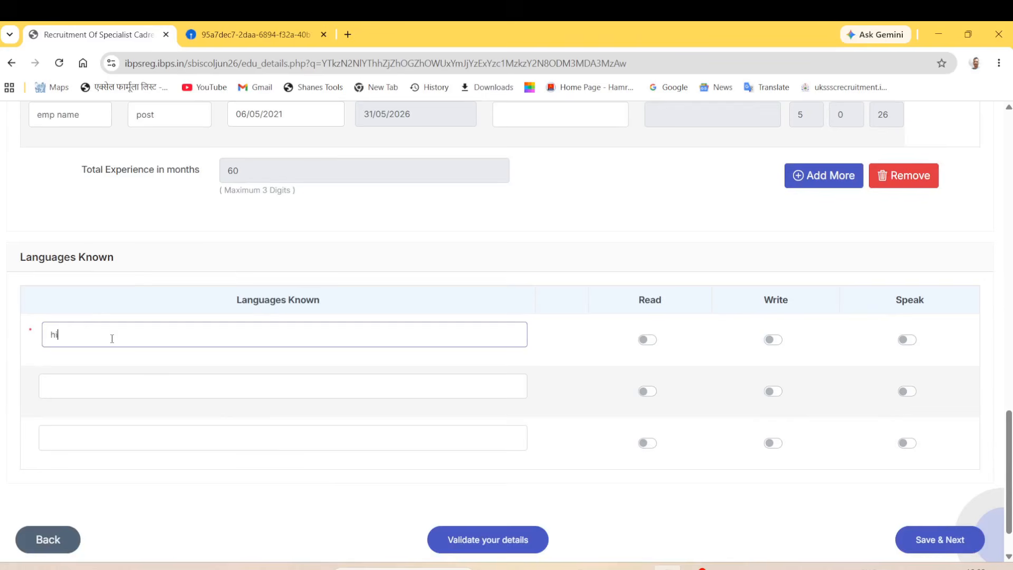
{"action": "type", "text": "ndi"}
{"action": "left_click", "coordinate": [649, 340]}
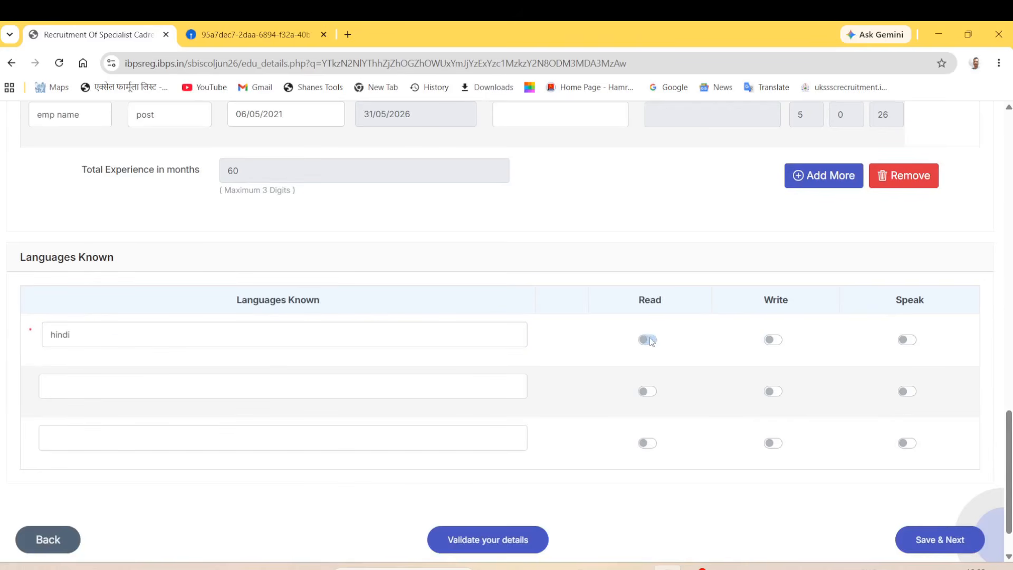
{"action": "left_click", "coordinate": [778, 342]}
{"action": "left_click", "coordinate": [906, 341]}
Step: Add English with read, write and speak marked, then save and continue to the preview
{"action": "left_click", "coordinate": [303, 384]}
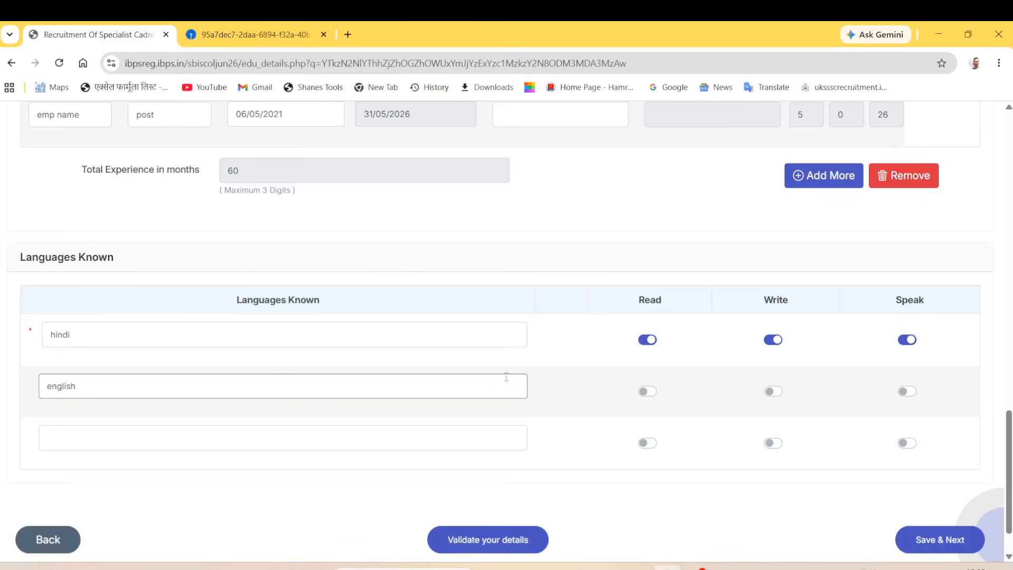
{"action": "left_click", "coordinate": [650, 392]}
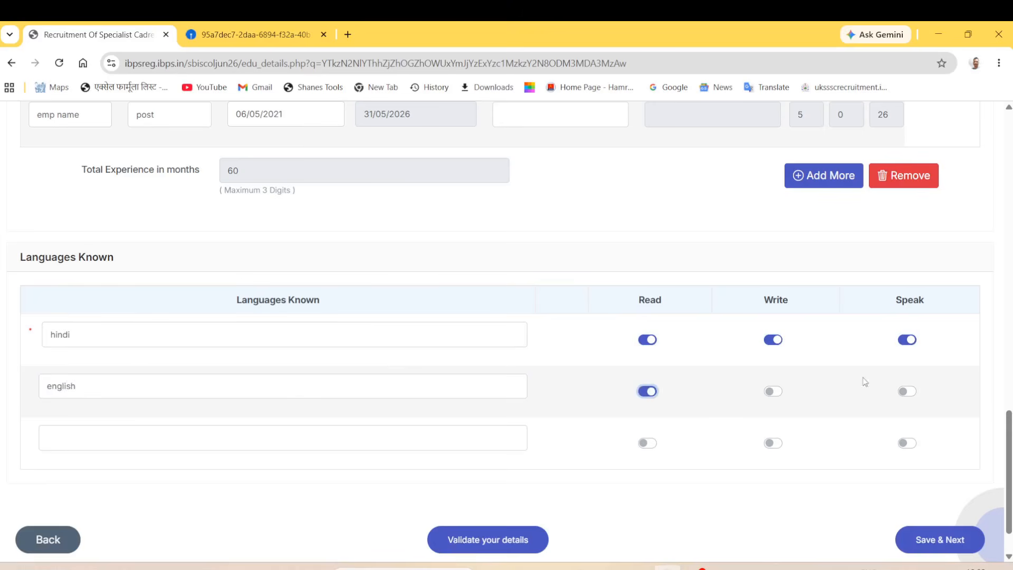
{"action": "left_click", "coordinate": [774, 393]}
{"action": "left_click", "coordinate": [909, 394]}
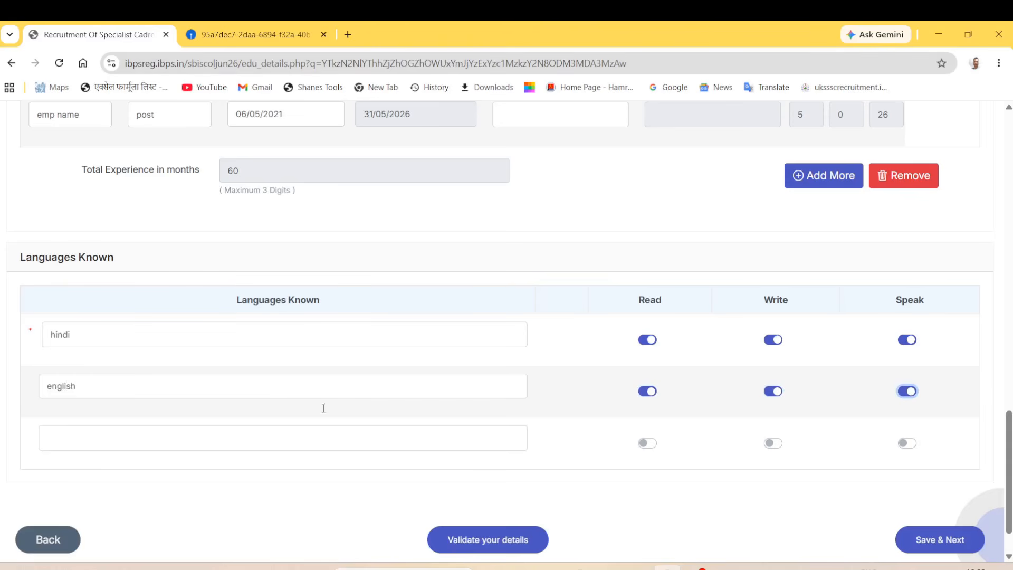
{"action": "scroll", "coordinate": [138, 424], "scroll_direction": "down", "scroll_amount": 1}
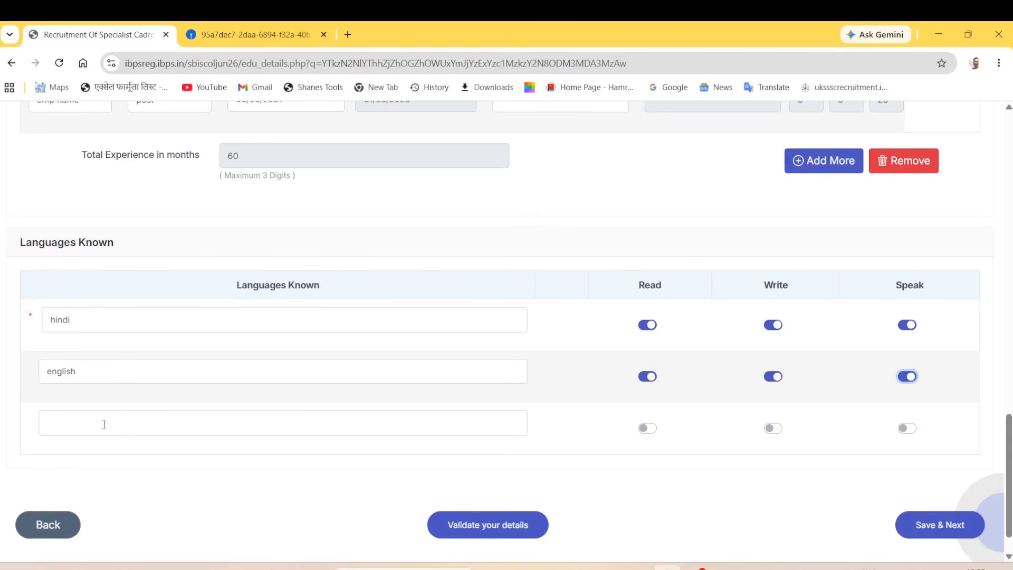
{"action": "left_click", "coordinate": [129, 424]}
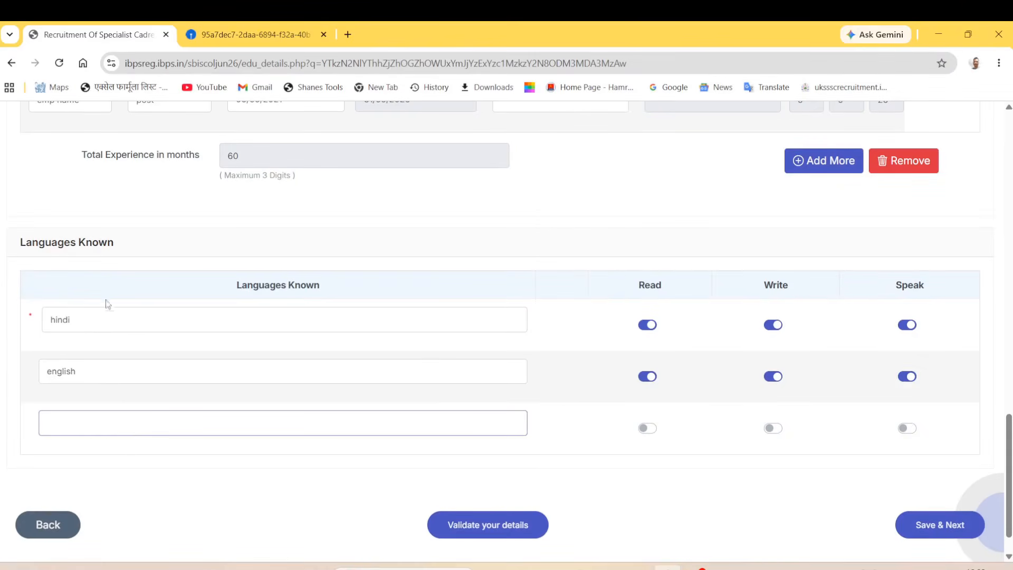
{"action": "left_click", "coordinate": [136, 452]}
{"action": "left_click", "coordinate": [135, 327]}
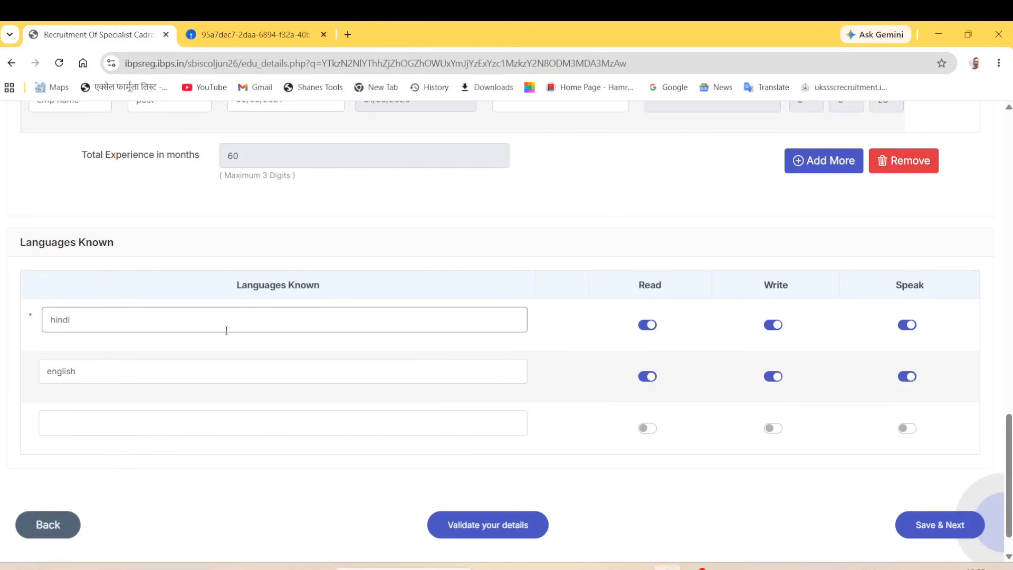
{"action": "left_click", "coordinate": [106, 415]}
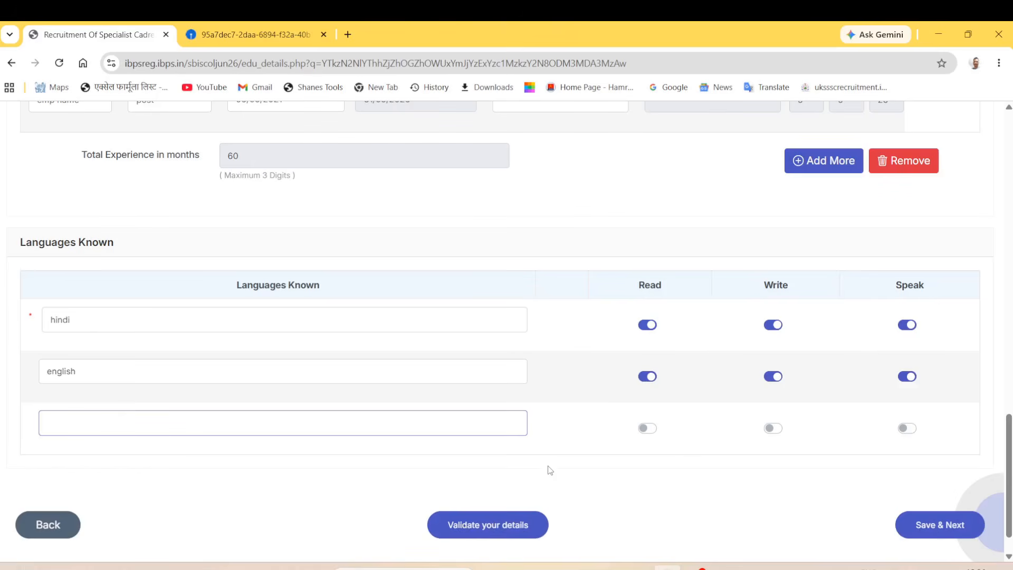
{"action": "left_click", "coordinate": [928, 526]}
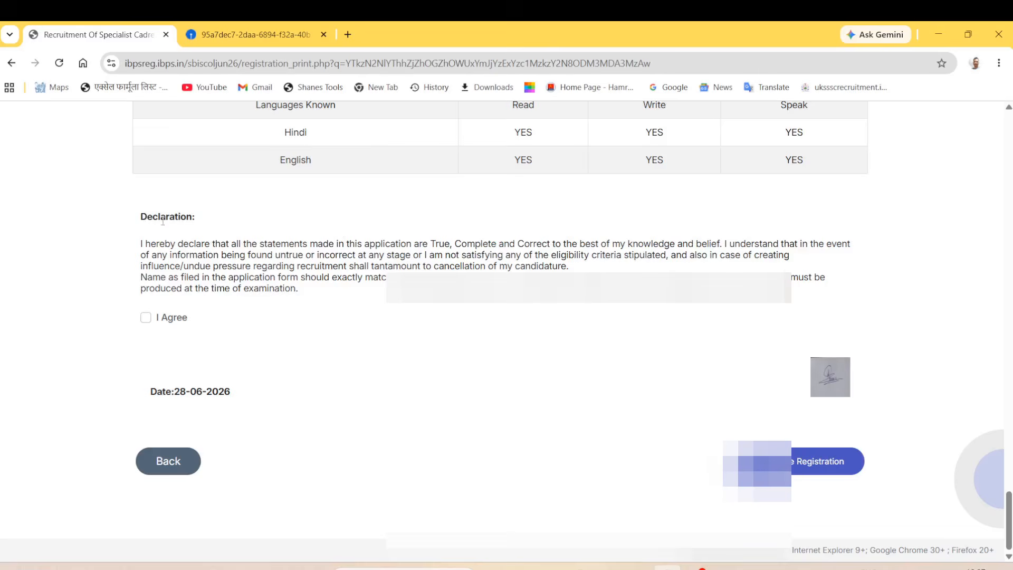
Step: Tick the I Agree declaration and complete the registration
{"action": "left_click_drag", "start_coordinate": [147, 217], "coordinate": [248, 225]}
{"action": "left_click", "coordinate": [145, 317]}
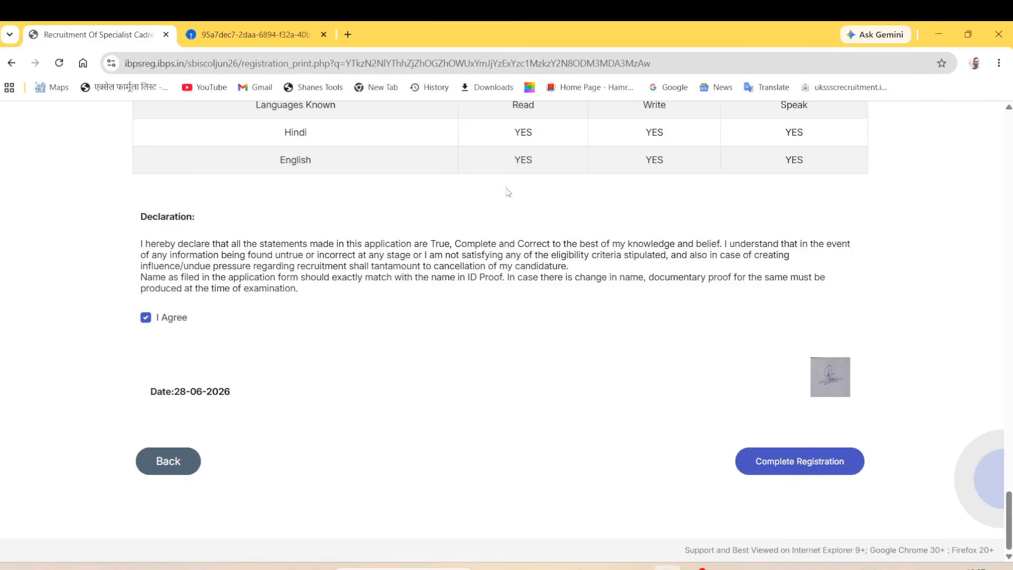
{"action": "left_click", "coordinate": [799, 461]}
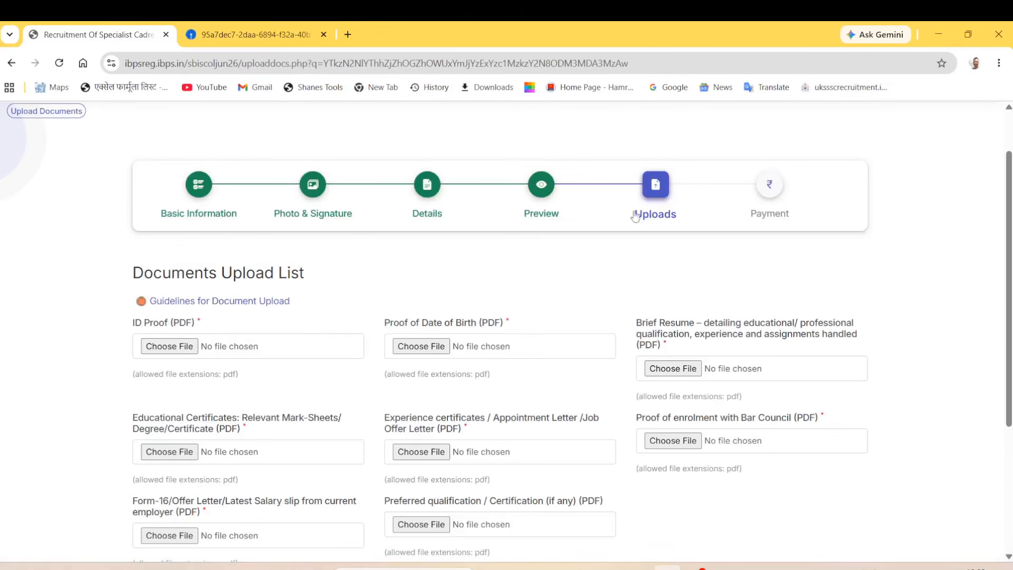
Step: Upload document.pdf as the ID Proof, accept its preview, and dismiss the next file picker
{"action": "left_click_drag", "start_coordinate": [278, 275], "coordinate": [162, 274]}
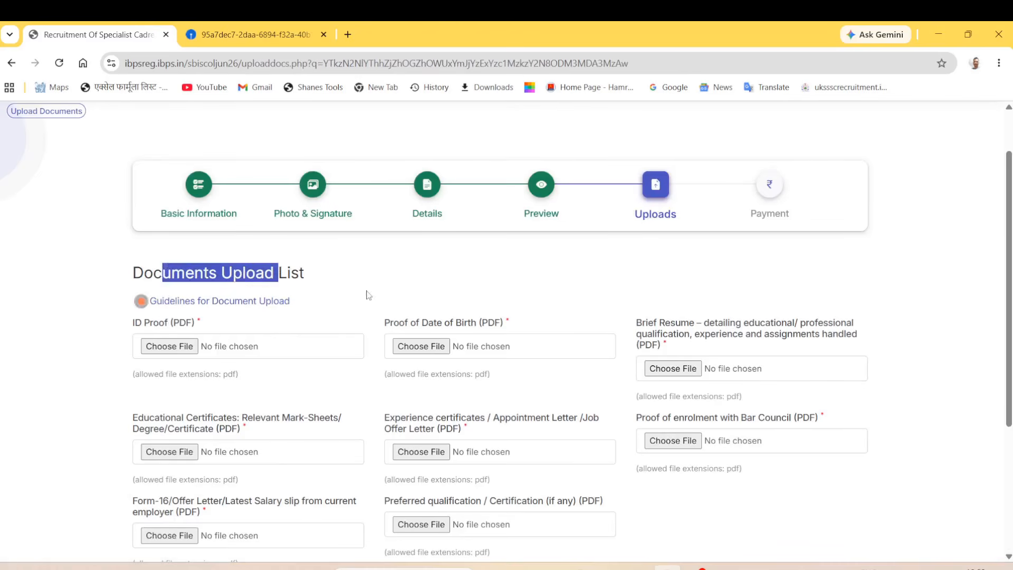
{"action": "left_click", "coordinate": [366, 291]}
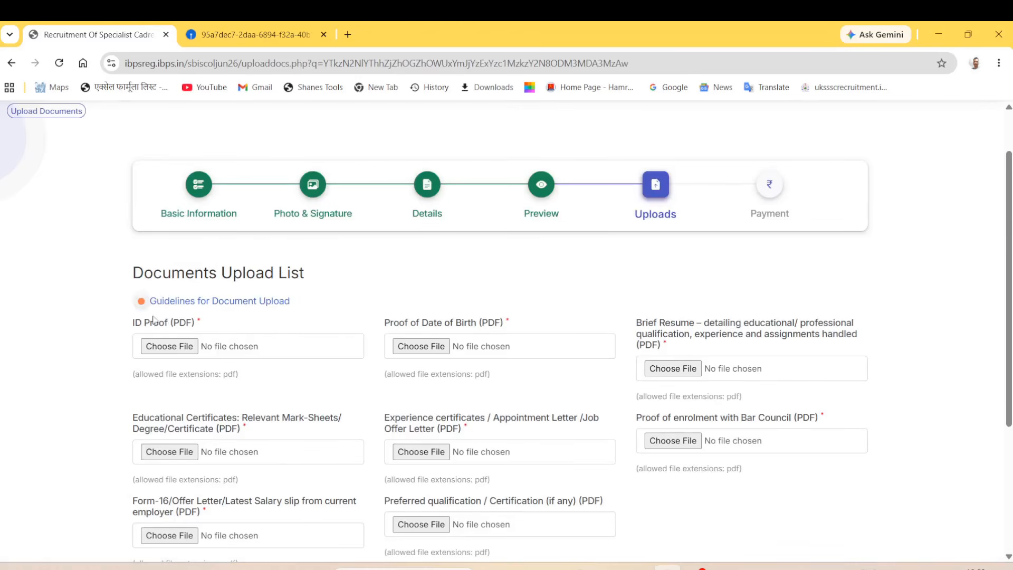
{"action": "left_click", "coordinate": [180, 350]}
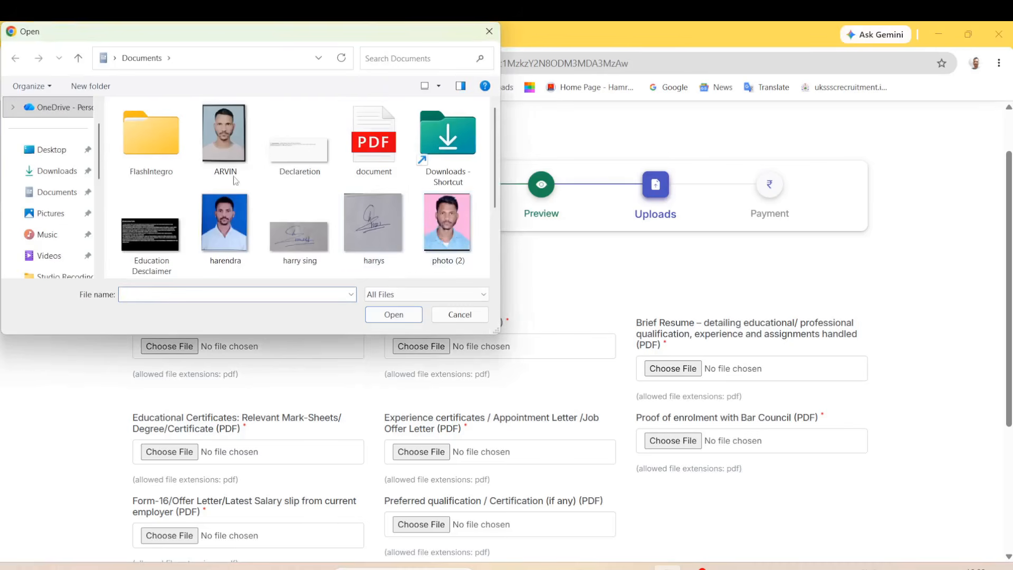
{"action": "left_click", "coordinate": [374, 140]}
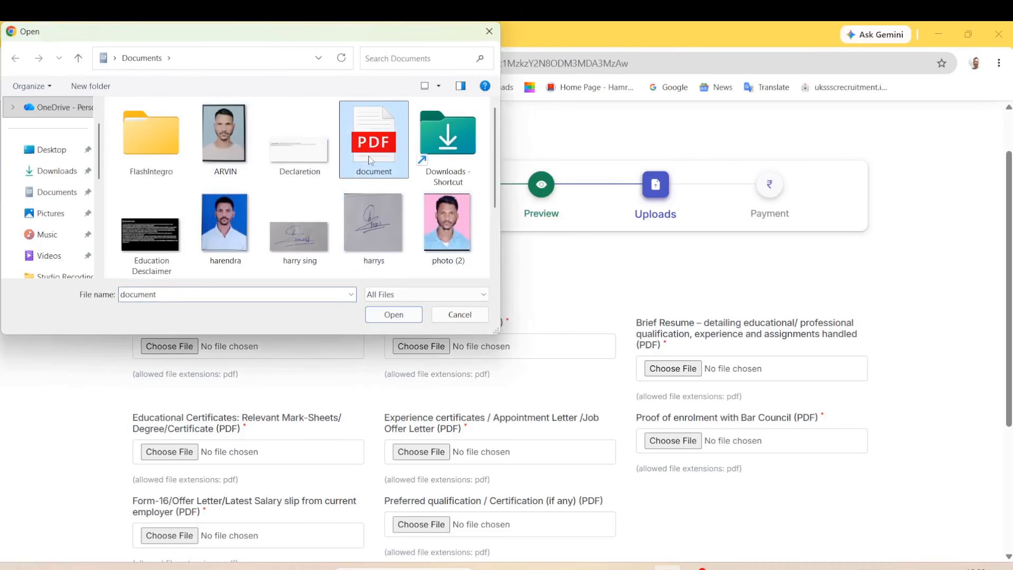
{"action": "left_click", "coordinate": [394, 316]}
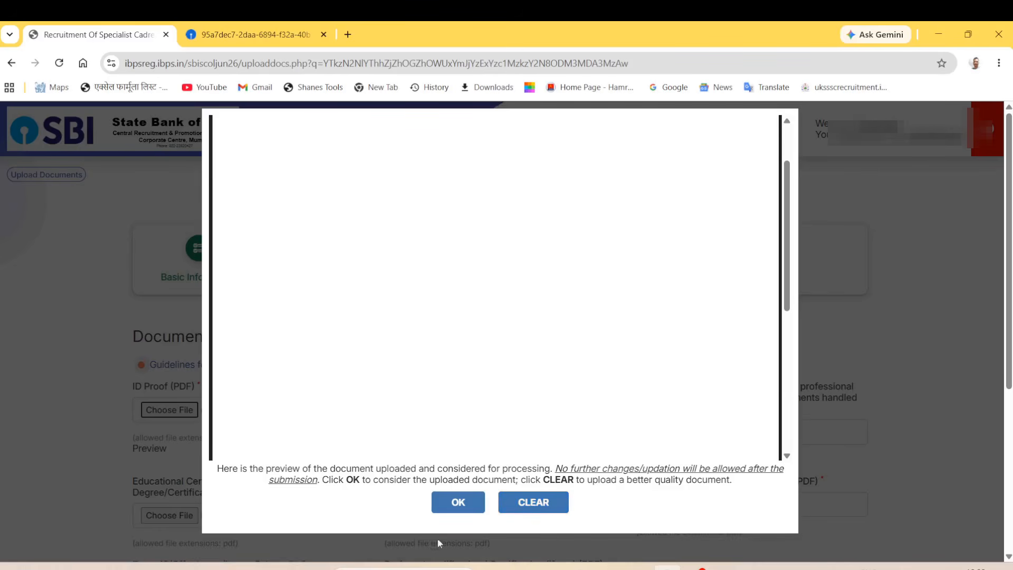
{"action": "left_click", "coordinate": [457, 502]}
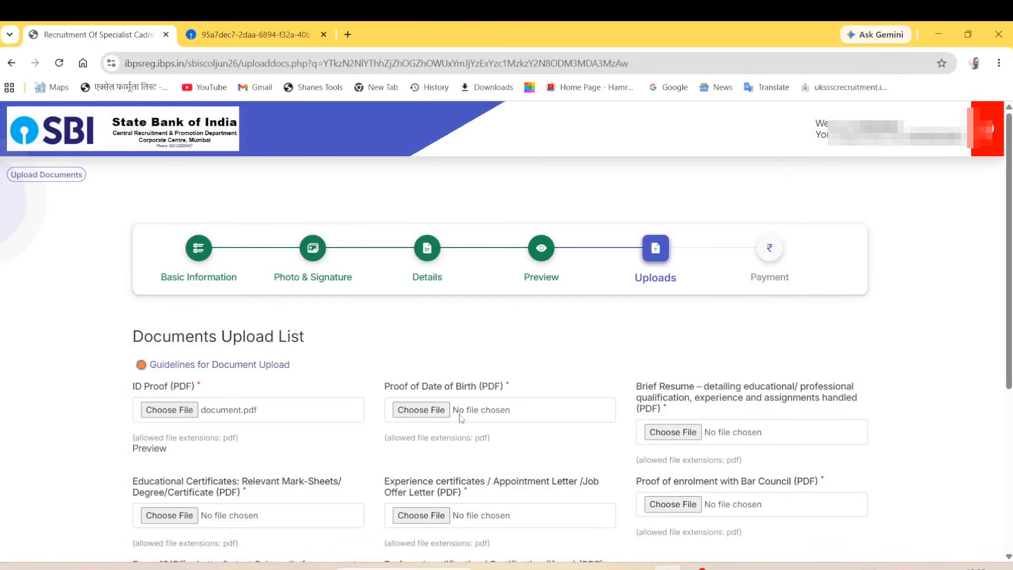
{"action": "left_click", "coordinate": [441, 411]}
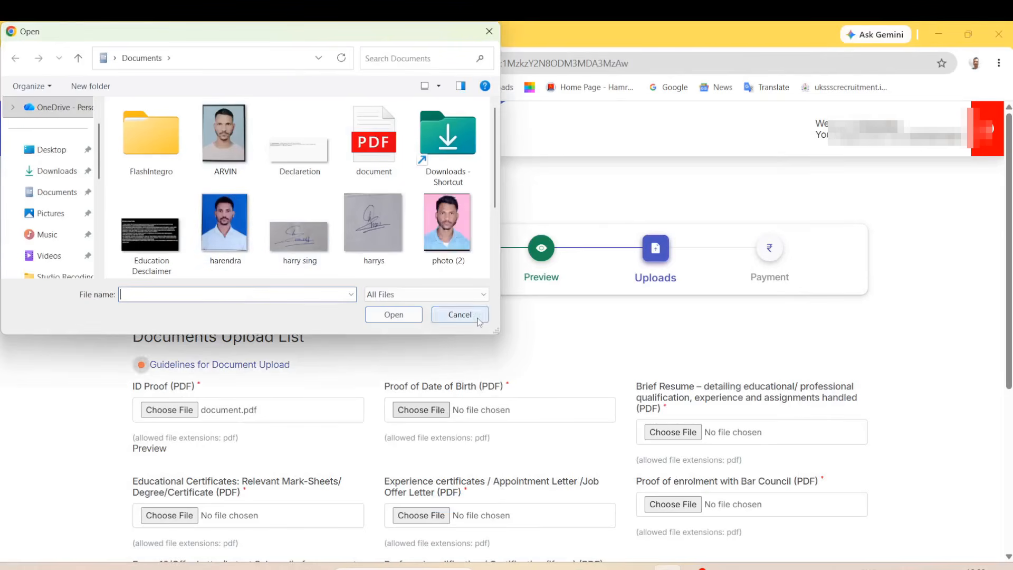
{"action": "left_click", "coordinate": [460, 314]}
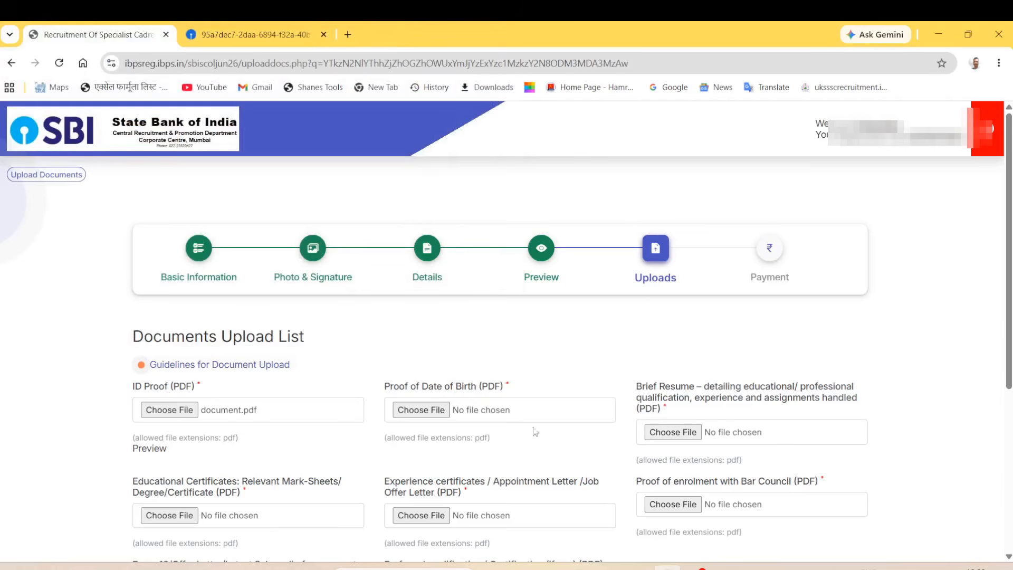
Step: Highlight the Brief Resume, Educational, Experience and Bar Council enrolment upload requirements
{"action": "scroll", "coordinate": [742, 427], "scroll_direction": "down", "scroll_amount": 3}
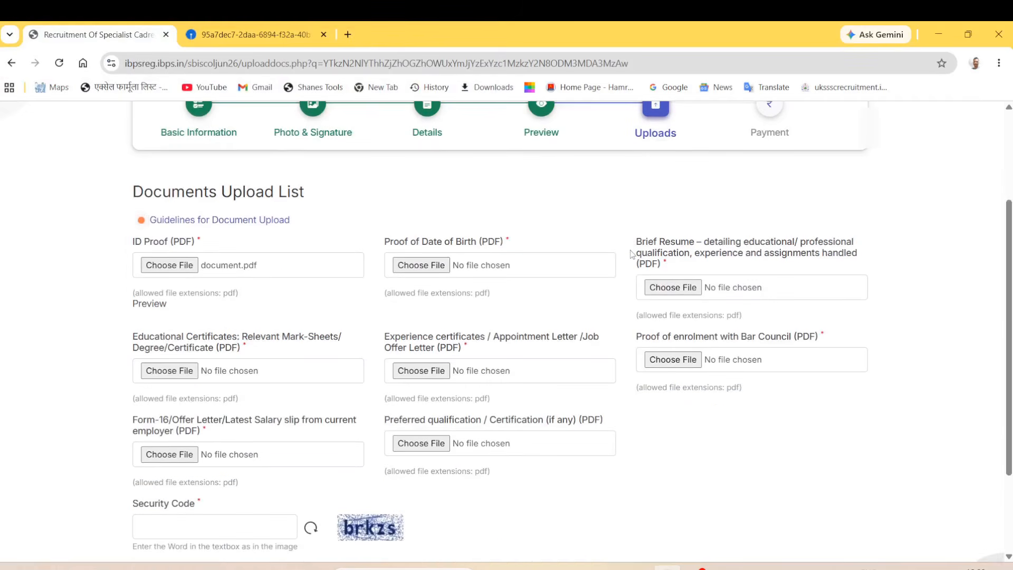
{"action": "left_click_drag", "start_coordinate": [636, 242], "coordinate": [681, 244]}
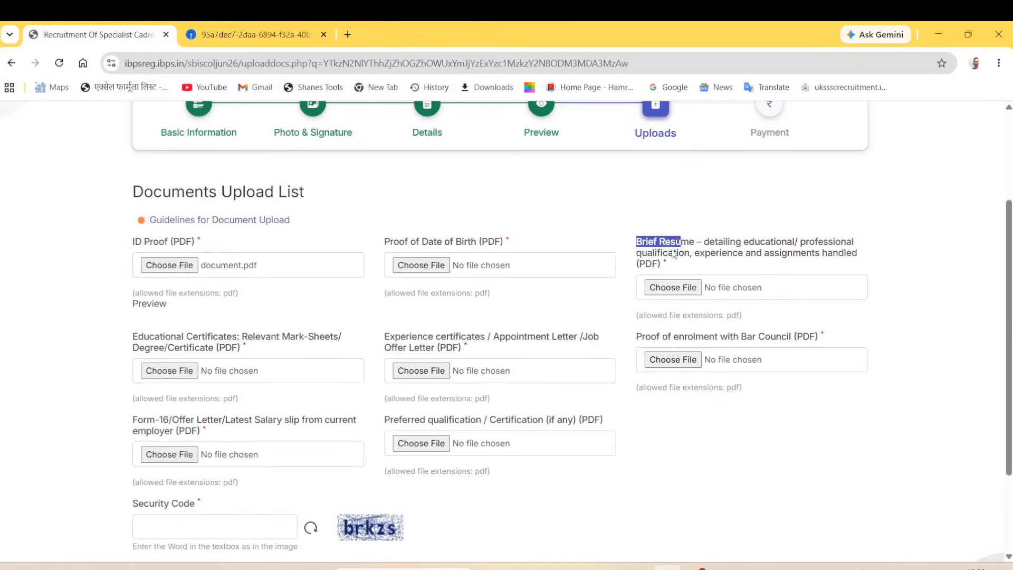
{"action": "left_click", "coordinate": [925, 349]}
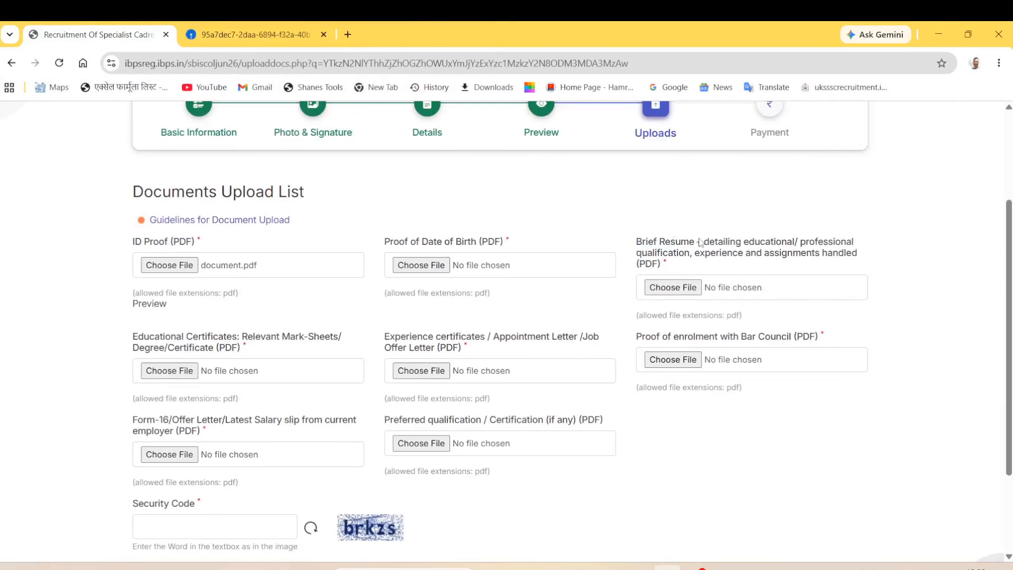
{"action": "left_click_drag", "start_coordinate": [715, 242], "coordinate": [824, 258]}
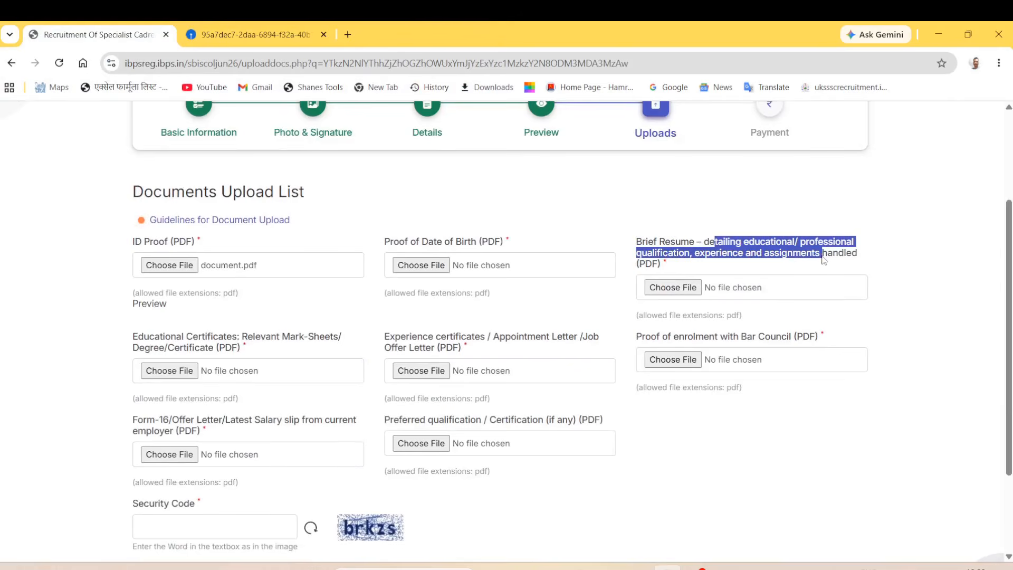
{"action": "left_click", "coordinate": [926, 317]}
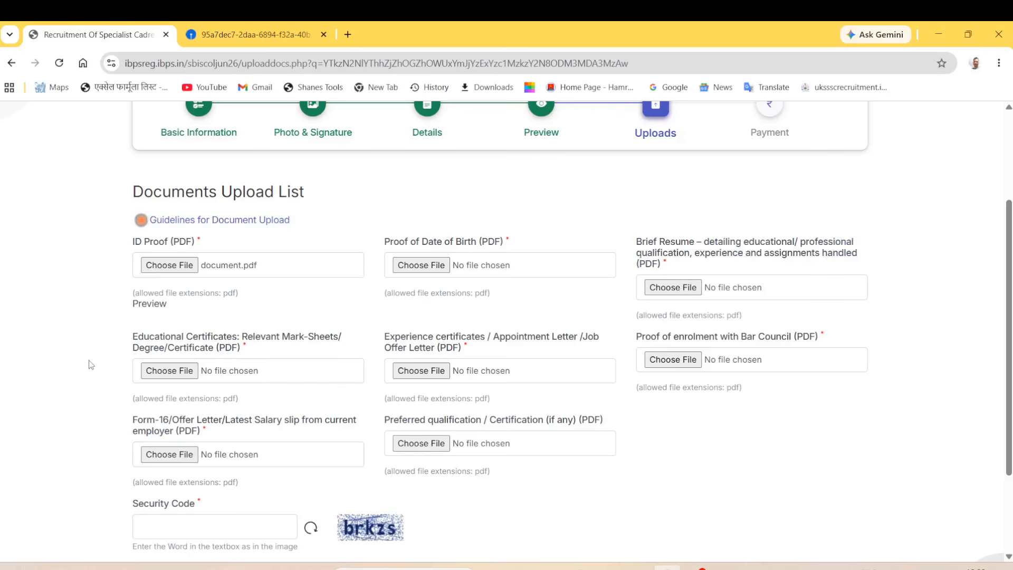
{"action": "left_click_drag", "start_coordinate": [128, 340], "coordinate": [338, 346]}
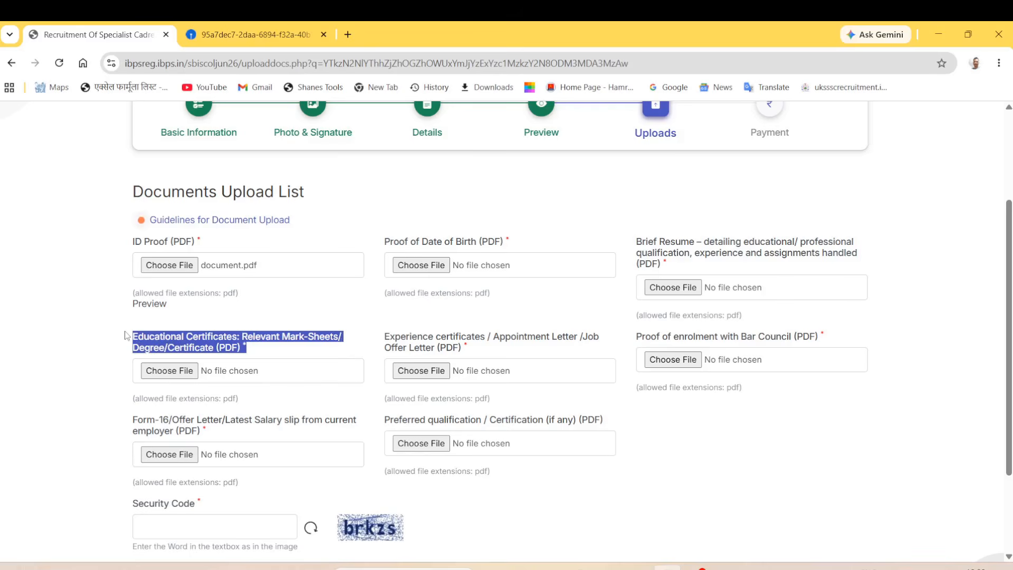
{"action": "left_click", "coordinate": [125, 356]}
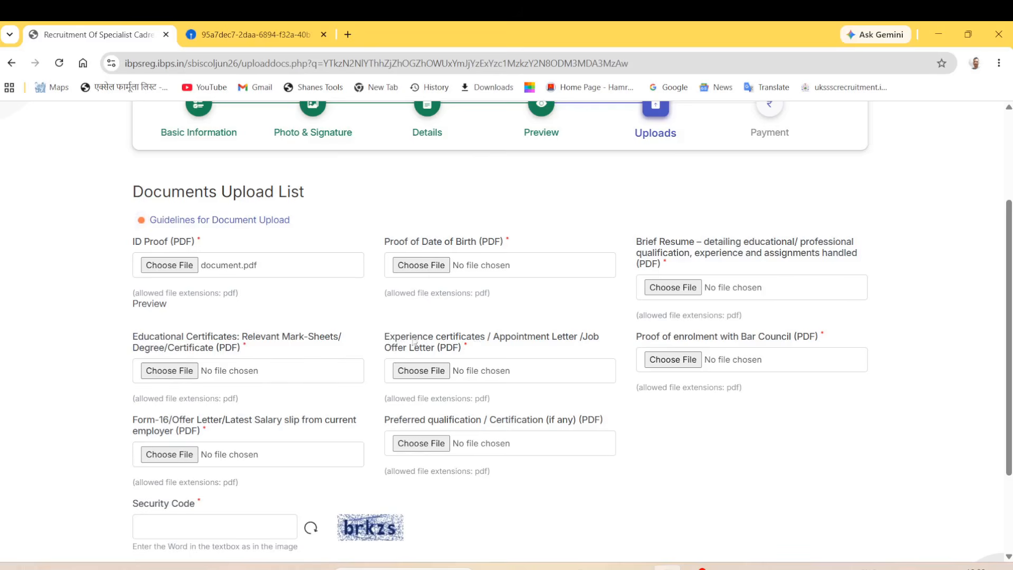
{"action": "left_click_drag", "start_coordinate": [395, 340], "coordinate": [464, 354]}
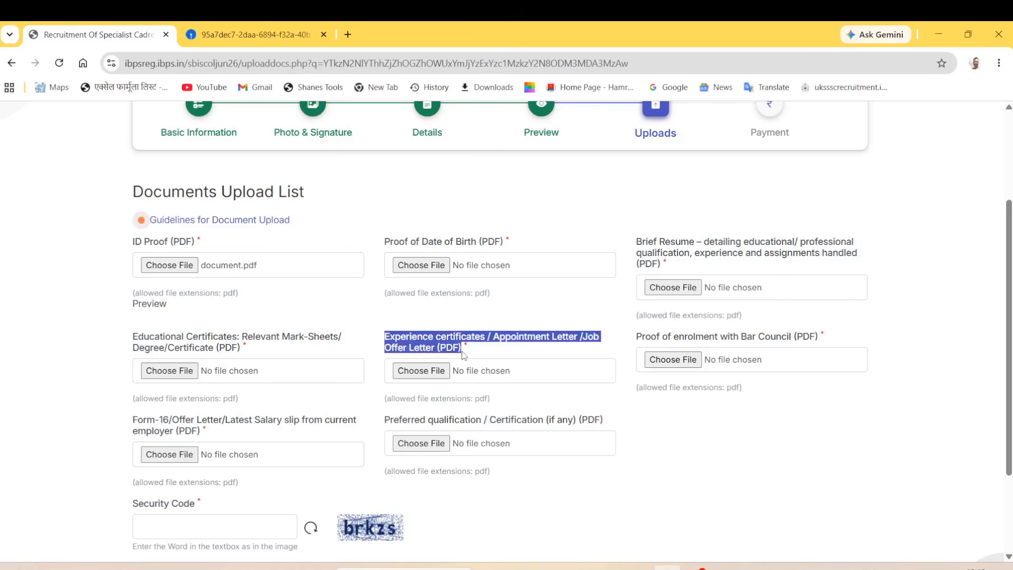
{"action": "left_click", "coordinate": [863, 434]}
{"action": "left_click_drag", "start_coordinate": [645, 337], "coordinate": [804, 349]}
{"action": "left_click", "coordinate": [799, 432]}
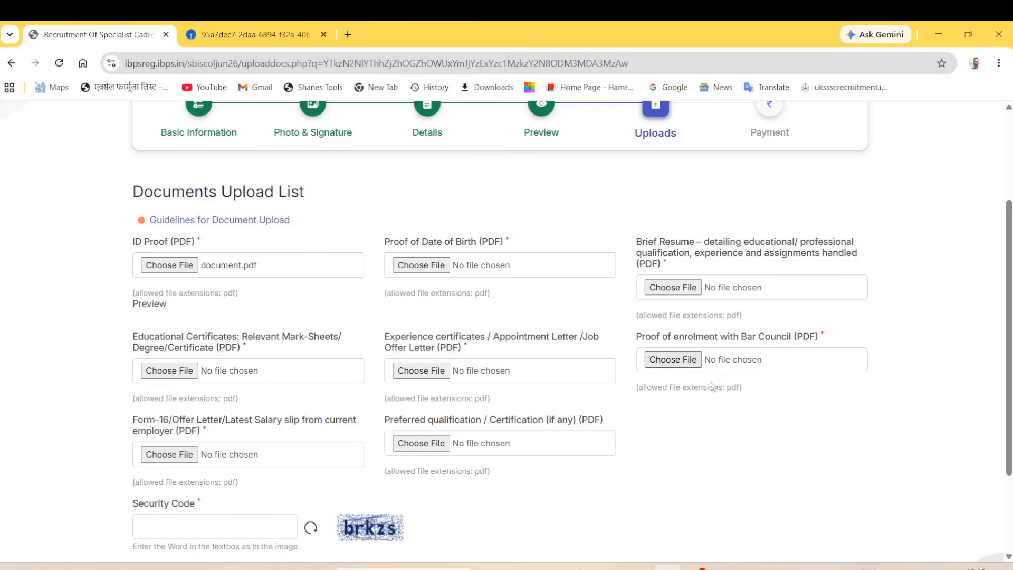
Step: Highlight the Form-16, latest salary slip and preferred qualification upload requirements
{"action": "left_click_drag", "start_coordinate": [130, 425], "coordinate": [300, 428]}
{"action": "left_click_drag", "start_coordinate": [138, 425], "coordinate": [304, 425]}
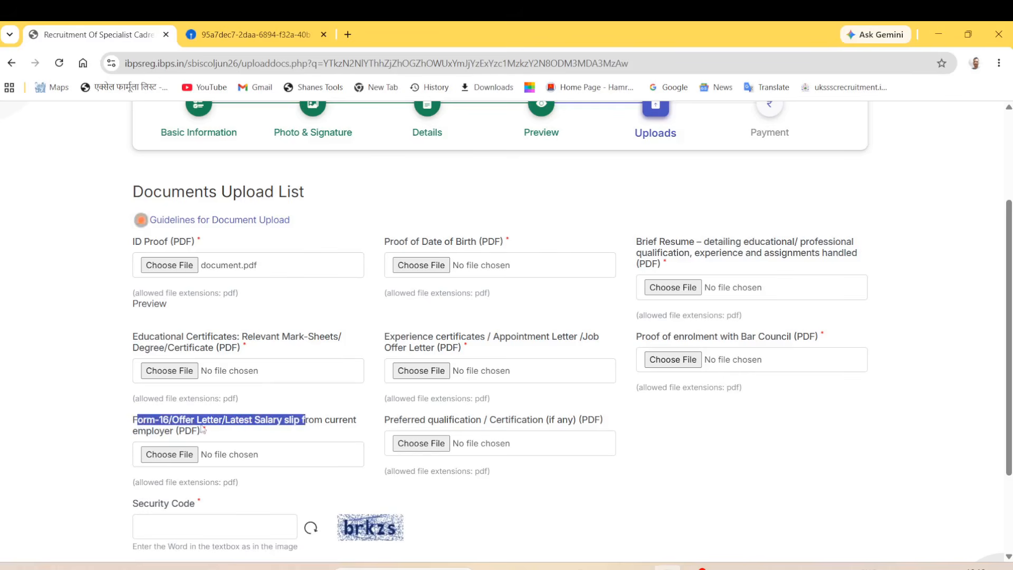
{"action": "left_click", "coordinate": [102, 426]}
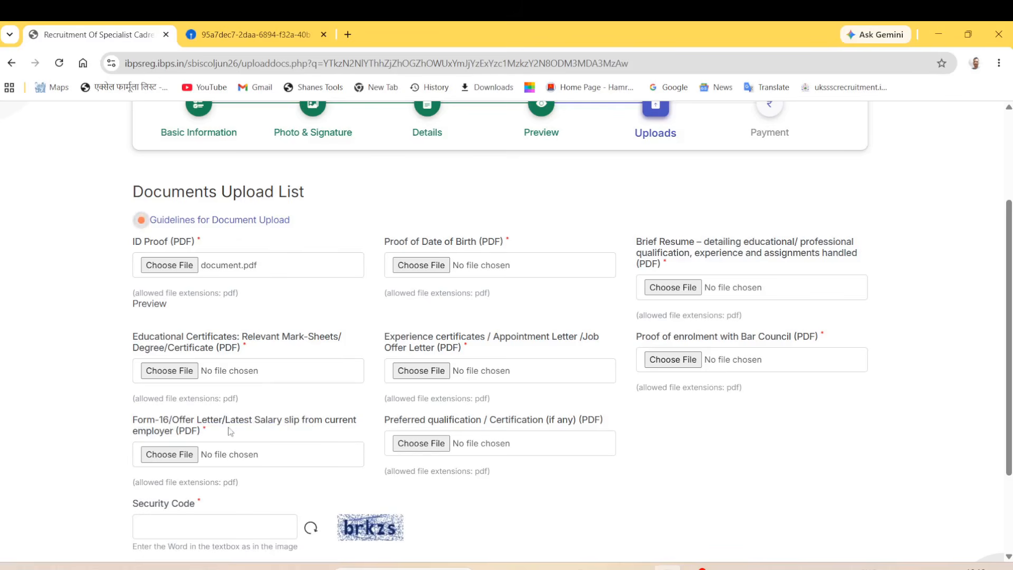
{"action": "left_click_drag", "start_coordinate": [231, 428], "coordinate": [272, 426]}
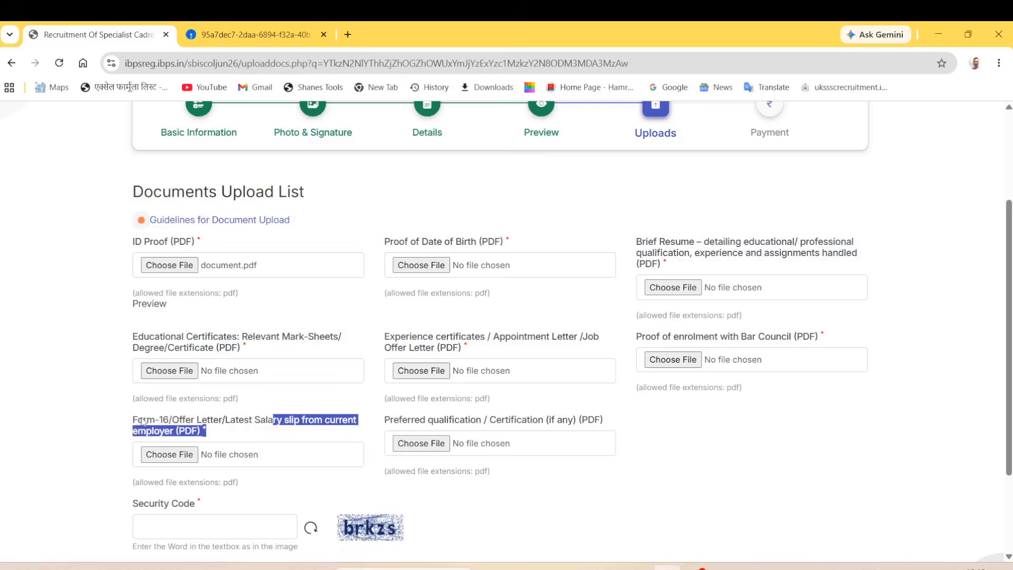
{"action": "left_click_drag", "start_coordinate": [142, 421], "coordinate": [172, 421]}
{"action": "left_click_drag", "start_coordinate": [105, 409], "coordinate": [128, 420]}
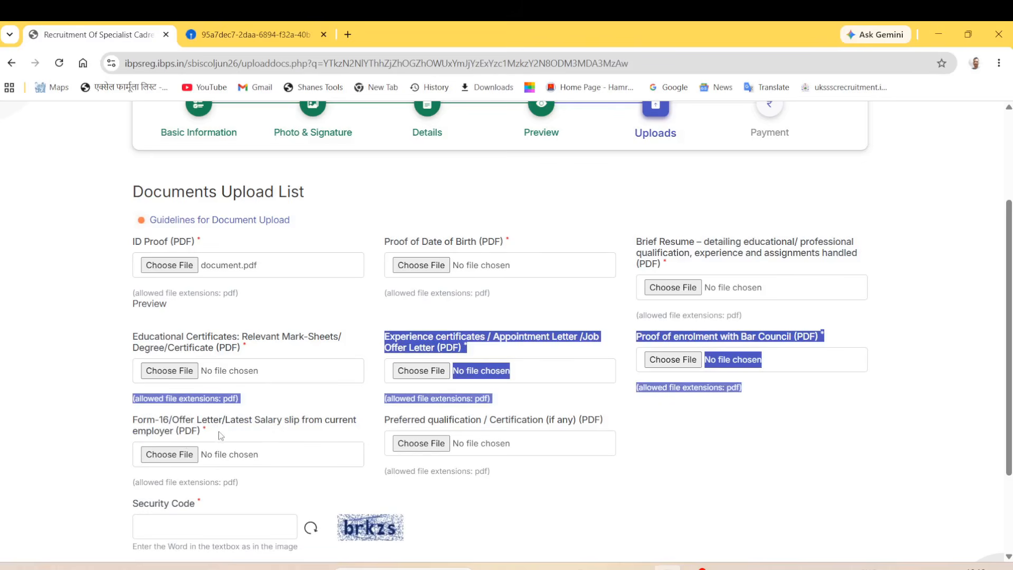
{"action": "left_click", "coordinate": [117, 420]}
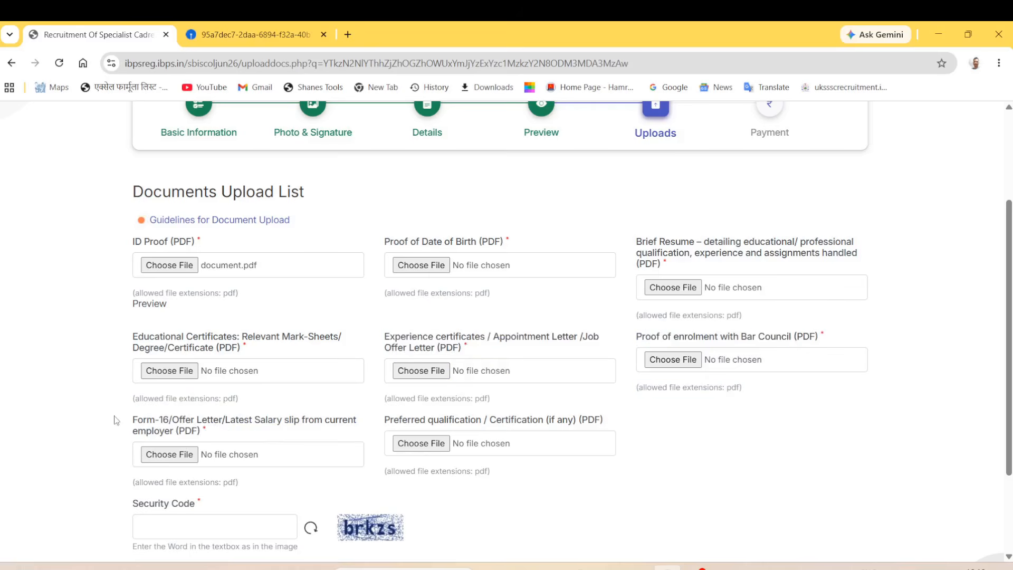
{"action": "left_click_drag", "start_coordinate": [144, 420], "coordinate": [170, 420]}
{"action": "left_click_drag", "start_coordinate": [238, 420], "coordinate": [268, 420]}
{"action": "left_click", "coordinate": [110, 438]}
{"action": "left_click_drag", "start_coordinate": [384, 419], "coordinate": [478, 420]}
{"action": "left_click", "coordinate": [607, 476]}
{"action": "left_click_drag", "start_coordinate": [407, 420], "coordinate": [530, 425]}
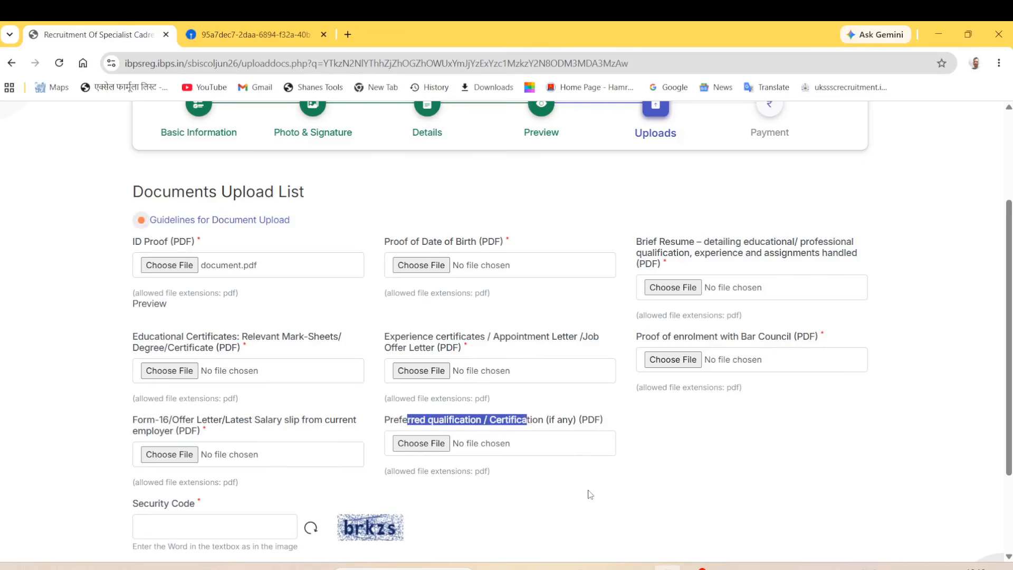
{"action": "left_click", "coordinate": [569, 480]}
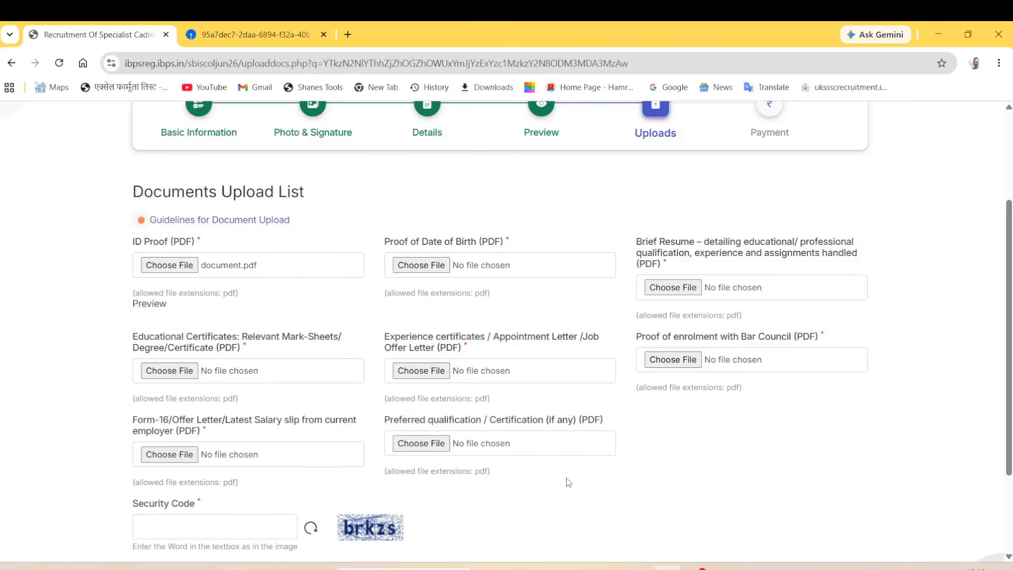
{"action": "left_click_drag", "start_coordinate": [420, 420], "coordinate": [575, 427]}
{"action": "left_click", "coordinate": [678, 475]}
Step: Select the Security Code box below the upload list
{"action": "left_click_drag", "start_coordinate": [148, 507], "coordinate": [215, 515]}
{"action": "scroll", "coordinate": [213, 517], "scroll_direction": "down", "scroll_amount": 2}
{"action": "left_click", "coordinate": [210, 446]}
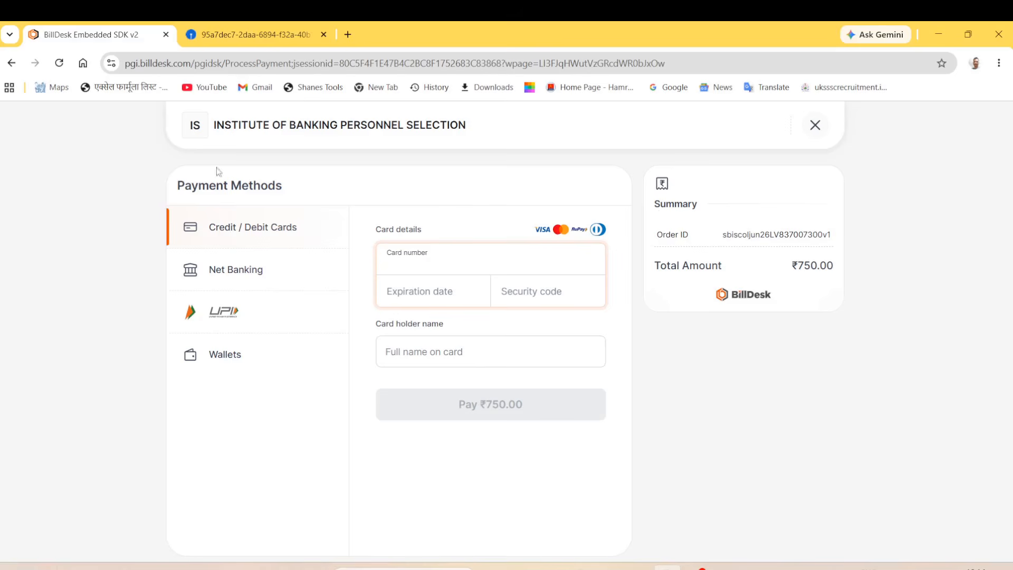
{"action": "left_click_drag", "start_coordinate": [208, 187], "coordinate": [159, 203]}
{"action": "left_click", "coordinate": [148, 206]}
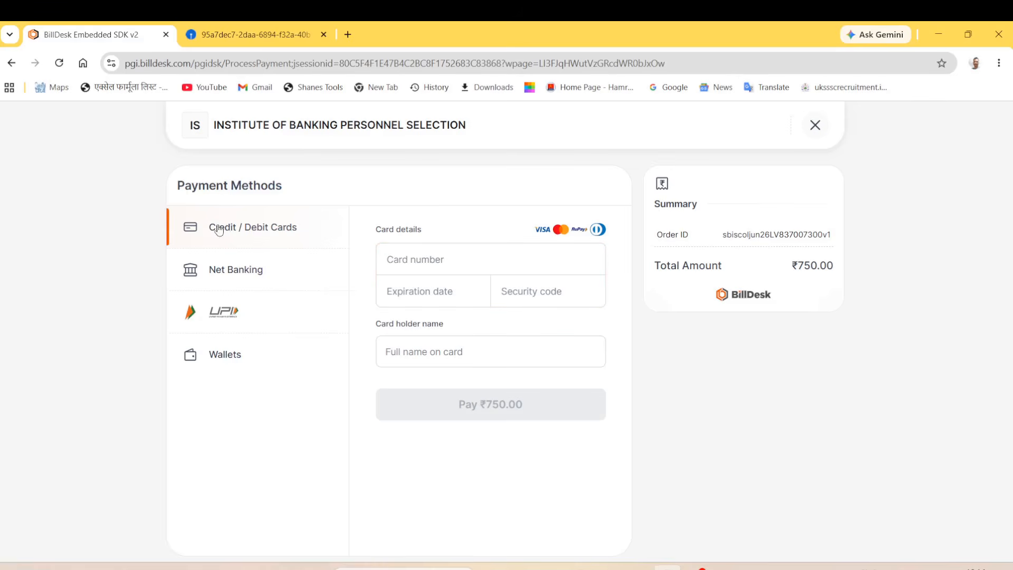